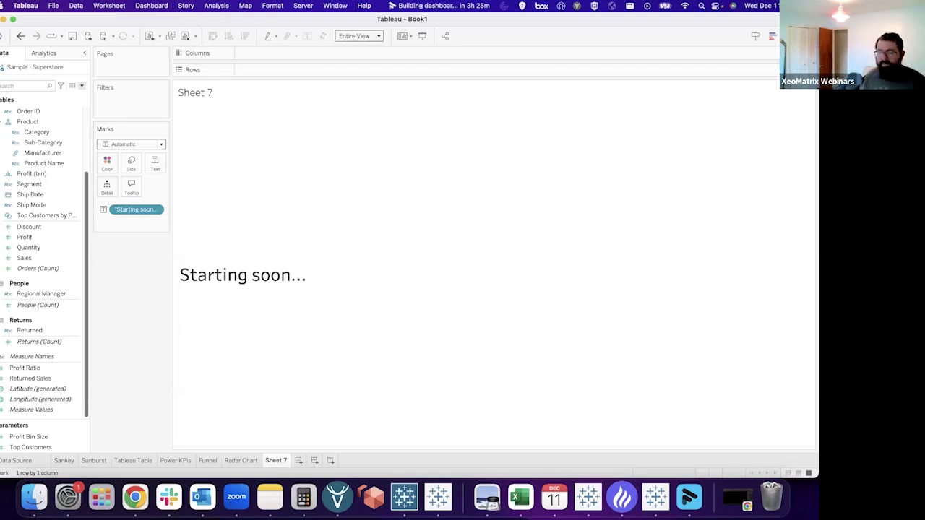
Remove the "Starting soon..." text field from Sheet 7's marks and open the gallery for adding a viz extension
{"action": "left_click_drag", "start_coordinate": [136, 209], "coordinate": [190, 180]}
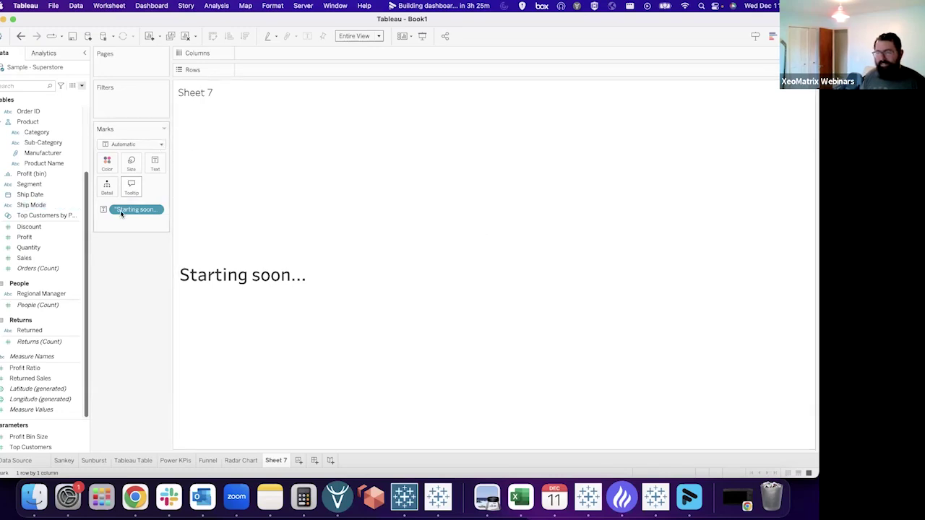
{"action": "left_click_drag", "start_coordinate": [137, 213], "coordinate": [128, 274]}
{"action": "left_click", "coordinate": [129, 147]}
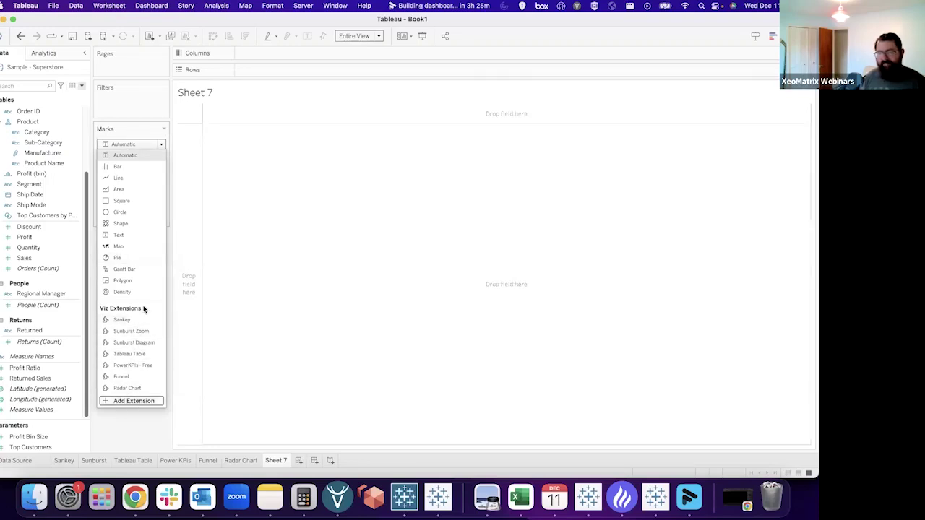
{"action": "left_click", "coordinate": [141, 402]}
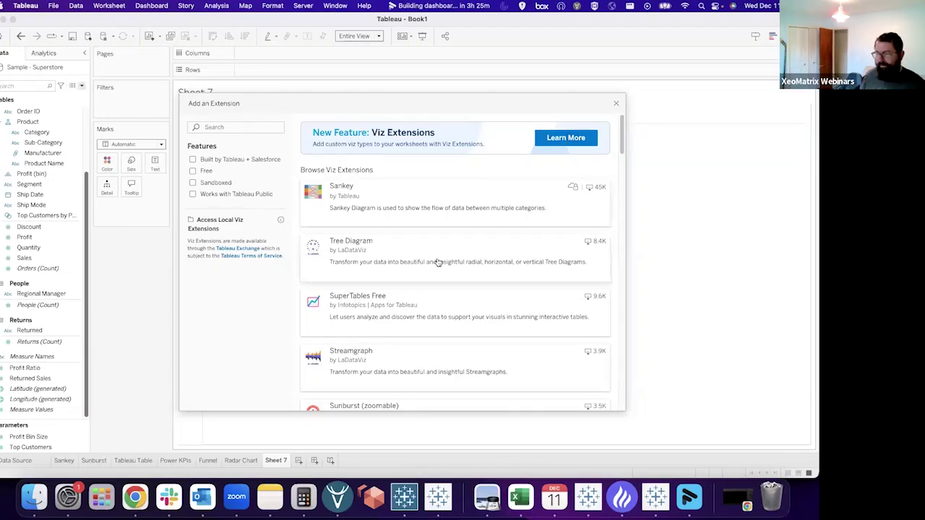
Browse the gallery of available viz extensions to see which chart types are offered
{"action": "scroll", "coordinate": [427, 269], "scroll_direction": "down", "scroll_amount": 3}
{"action": "scroll", "coordinate": [416, 283], "scroll_direction": "down", "scroll_amount": 1}
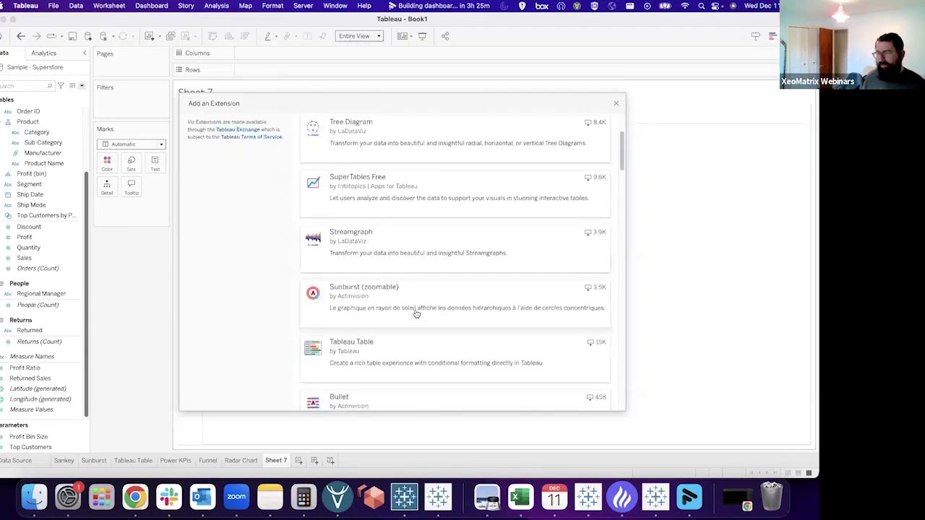
{"action": "scroll", "coordinate": [416, 312], "scroll_direction": "up", "scroll_amount": 4}
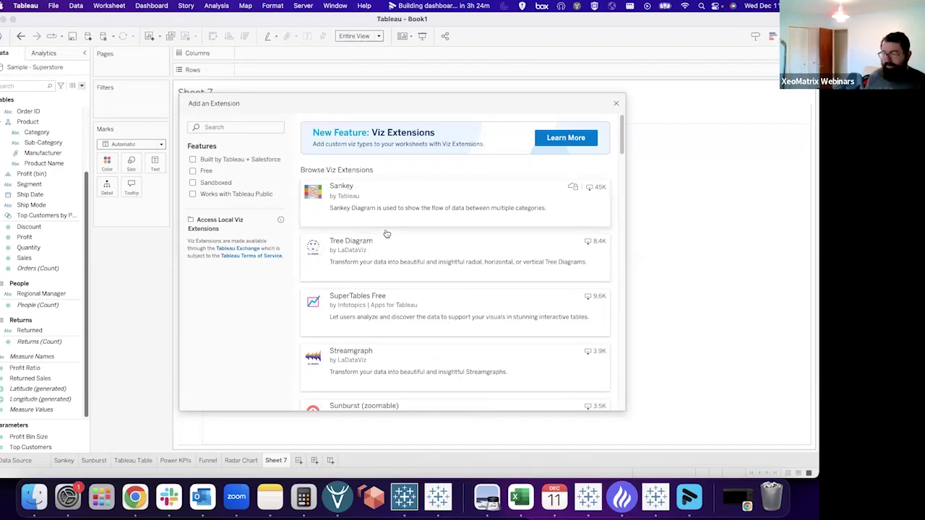
{"action": "scroll", "coordinate": [420, 268], "scroll_direction": "down", "scroll_amount": 5}
{"action": "scroll", "coordinate": [420, 268], "scroll_direction": "down", "scroll_amount": 3}
{"action": "scroll", "coordinate": [419, 268], "scroll_direction": "down", "scroll_amount": 1}
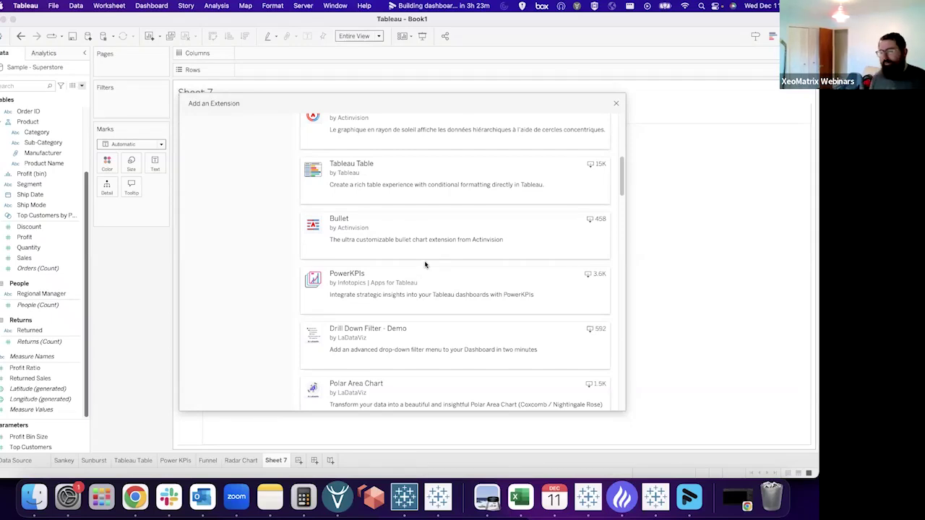
{"action": "scroll", "coordinate": [426, 260], "scroll_direction": "up", "scroll_amount": 10}
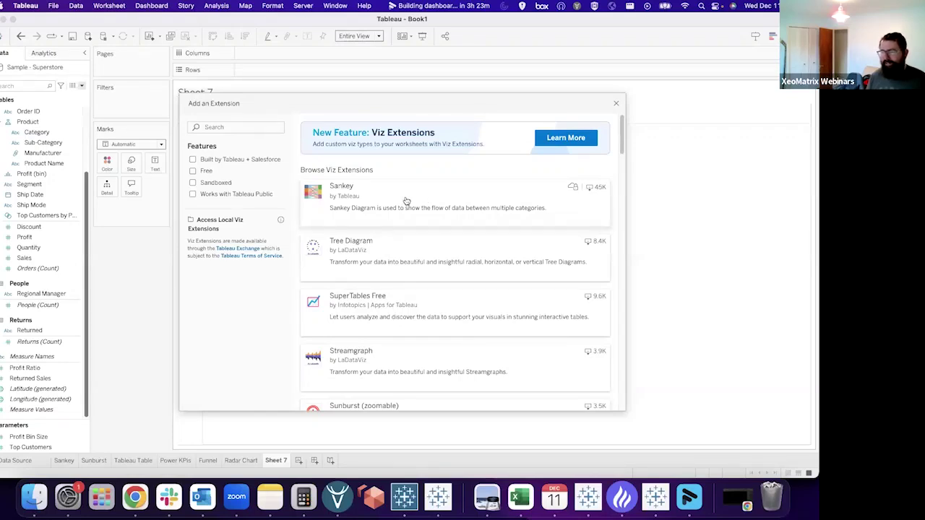
Review the description of Tableau's Sankey extension and add it to Sheet 7
{"action": "left_click", "coordinate": [406, 201]}
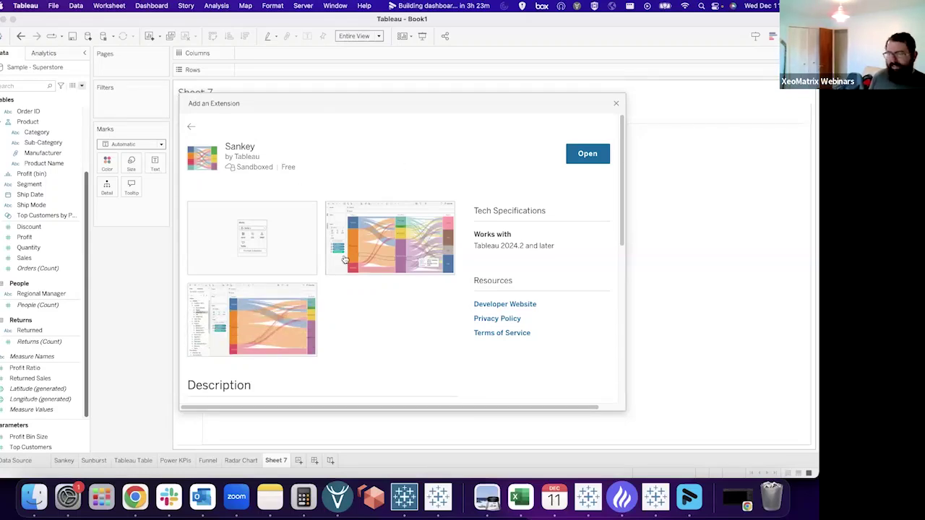
{"action": "scroll", "coordinate": [332, 262], "scroll_direction": "down", "scroll_amount": 5}
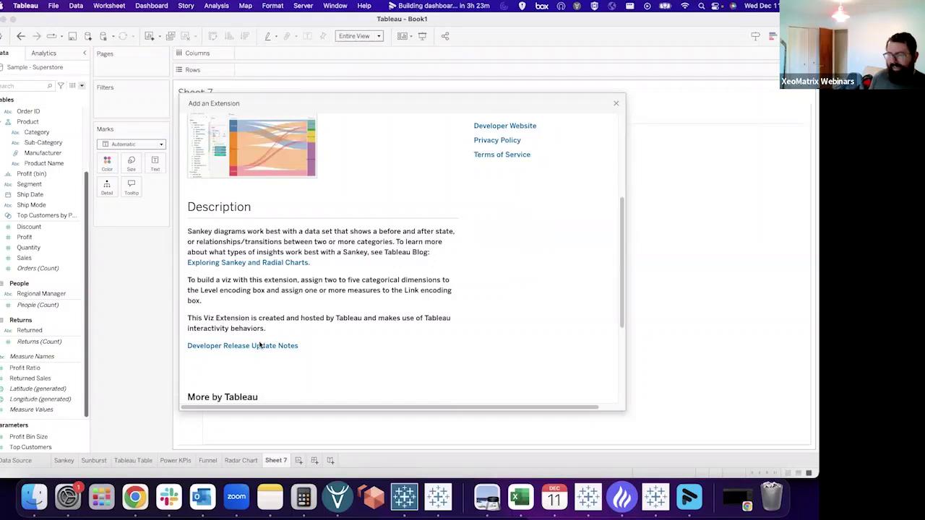
{"action": "scroll", "coordinate": [259, 345], "scroll_direction": "down", "scroll_amount": 3}
{"action": "scroll", "coordinate": [332, 289], "scroll_direction": "up", "scroll_amount": 8}
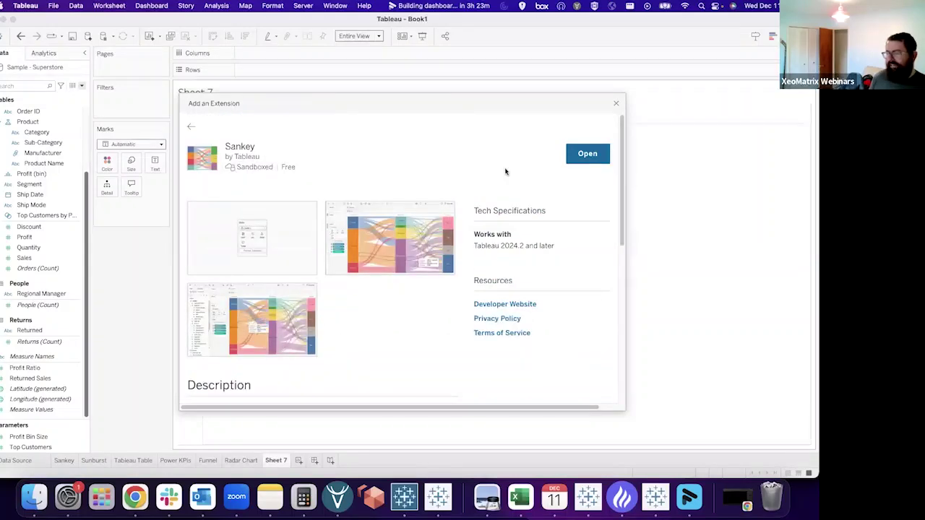
{"action": "left_click", "coordinate": [587, 154]}
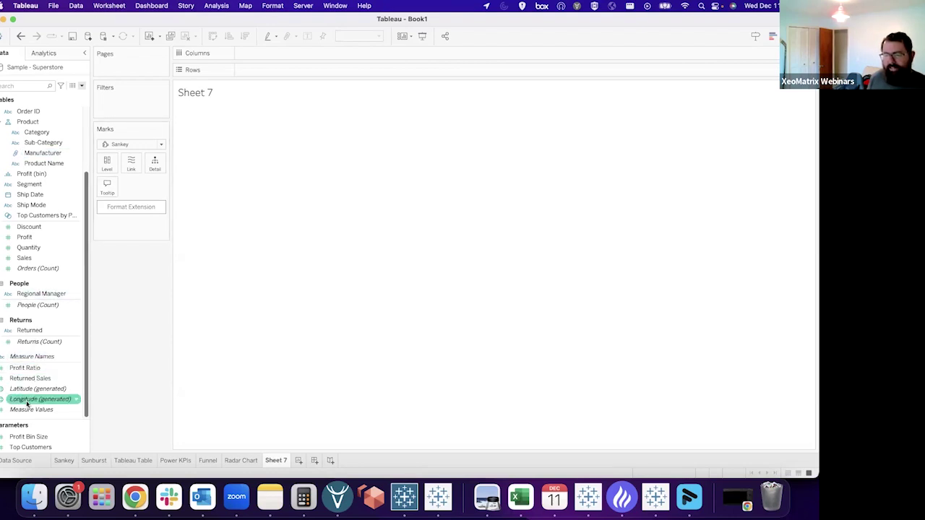
Build the Sankey with Sales as the link and Category and Ship Mode as its levels
{"action": "left_click_drag", "start_coordinate": [28, 265], "coordinate": [131, 169]}
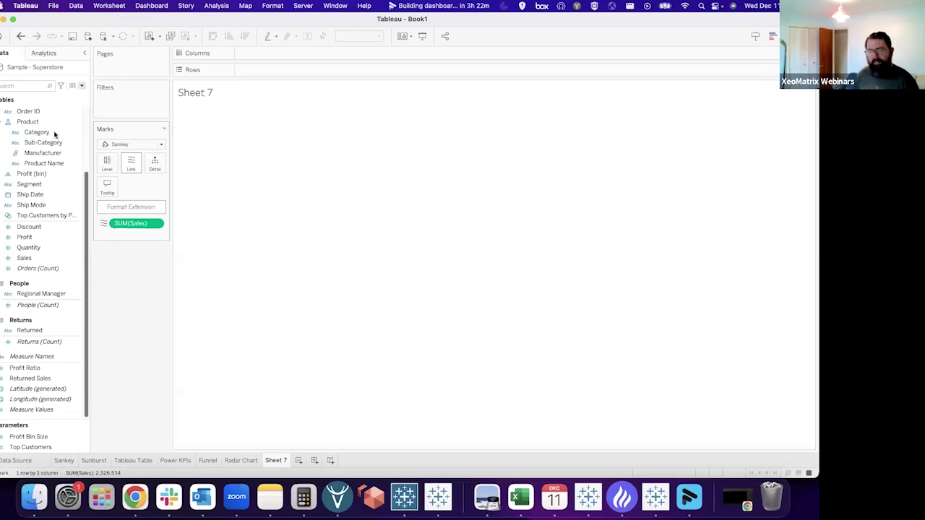
{"action": "left_click_drag", "start_coordinate": [54, 134], "coordinate": [109, 167]}
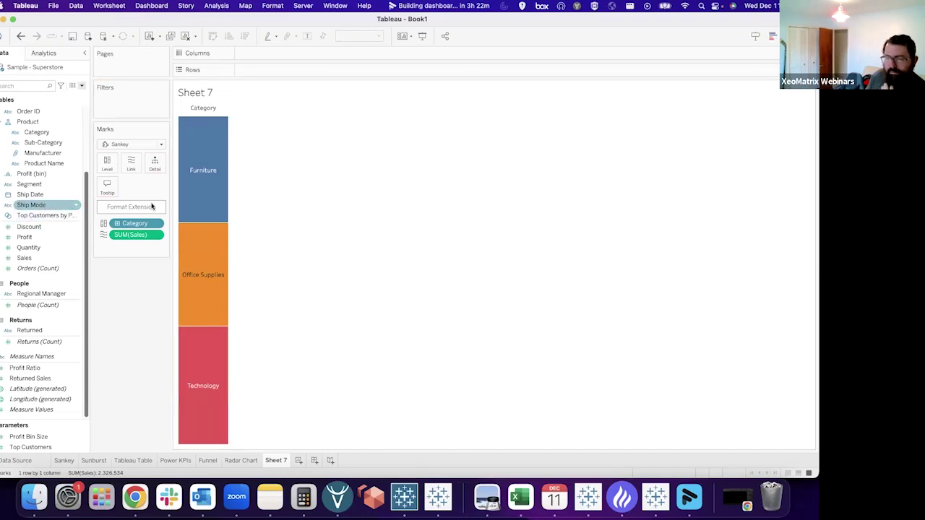
{"action": "left_click_drag", "start_coordinate": [29, 205], "coordinate": [99, 165]}
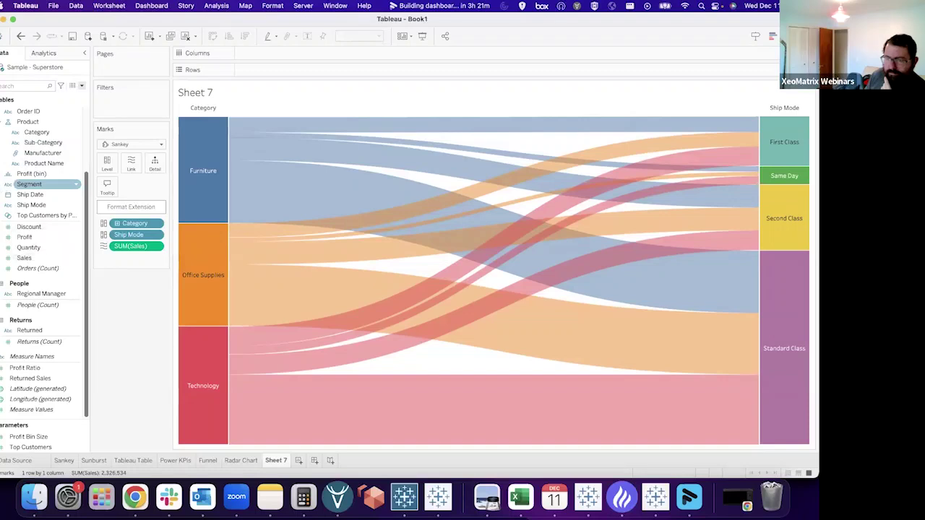
Add Region as a Sankey level and place it between Category and Ship Mode
{"action": "scroll", "coordinate": [22, 217], "scroll_direction": "up", "scroll_amount": 5}
{"action": "left_click_drag", "start_coordinate": [29, 153], "coordinate": [108, 164]}
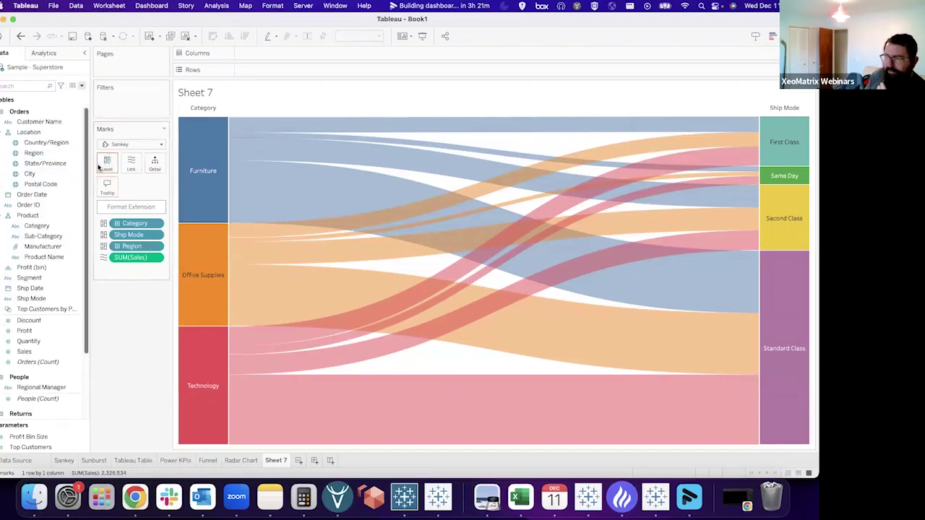
{"action": "left_click_drag", "start_coordinate": [133, 247], "coordinate": [142, 232]}
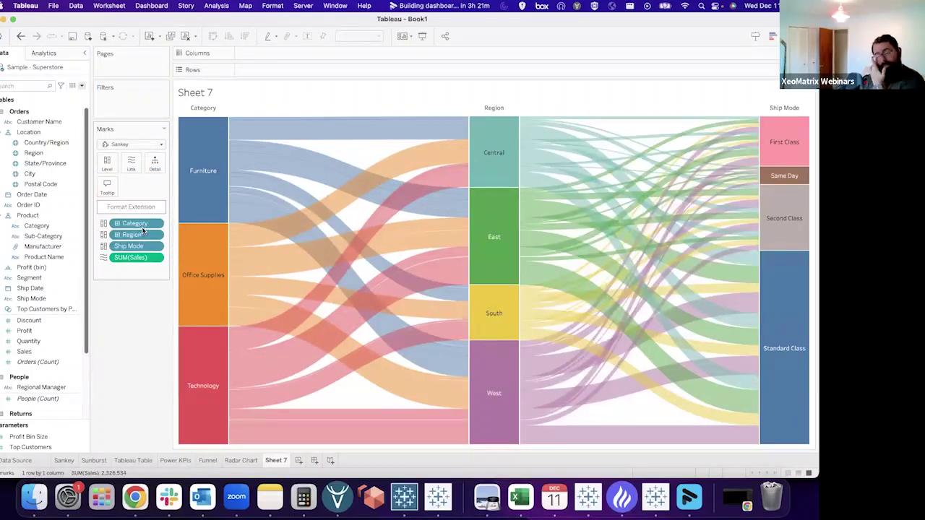
Inspect the details of individual Sankey flows running from the categories through the regions
{"action": "mouse_move", "coordinate": [487, 170]}
{"action": "mouse_move", "coordinate": [451, 134]}
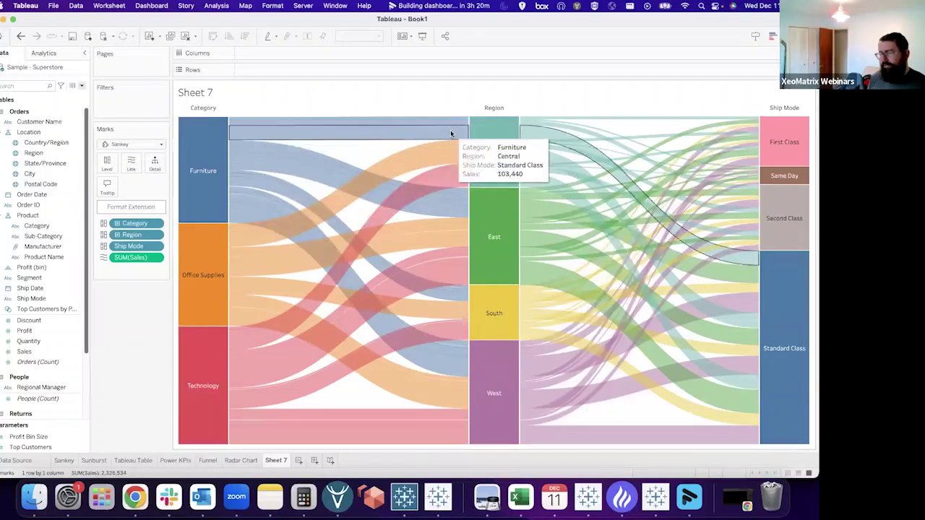
{"action": "mouse_move", "coordinate": [451, 177]}
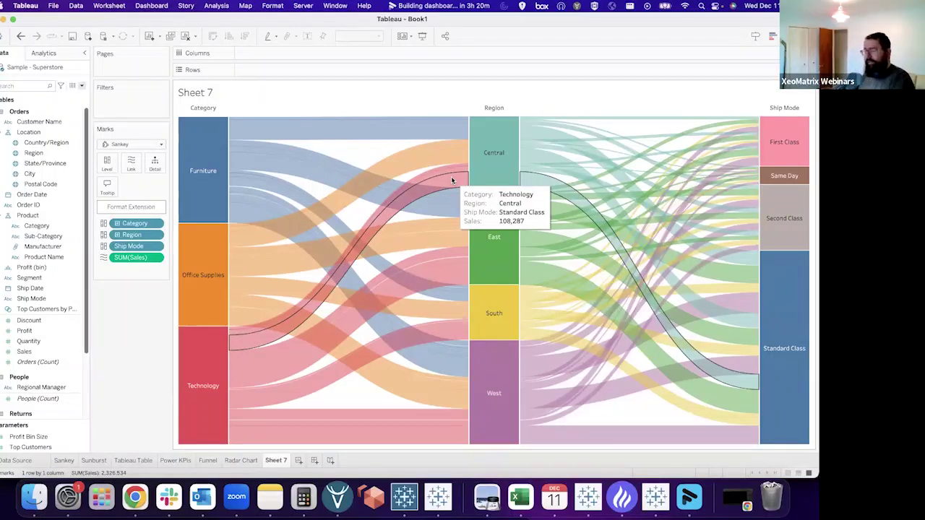
{"action": "mouse_move", "coordinate": [448, 380]}
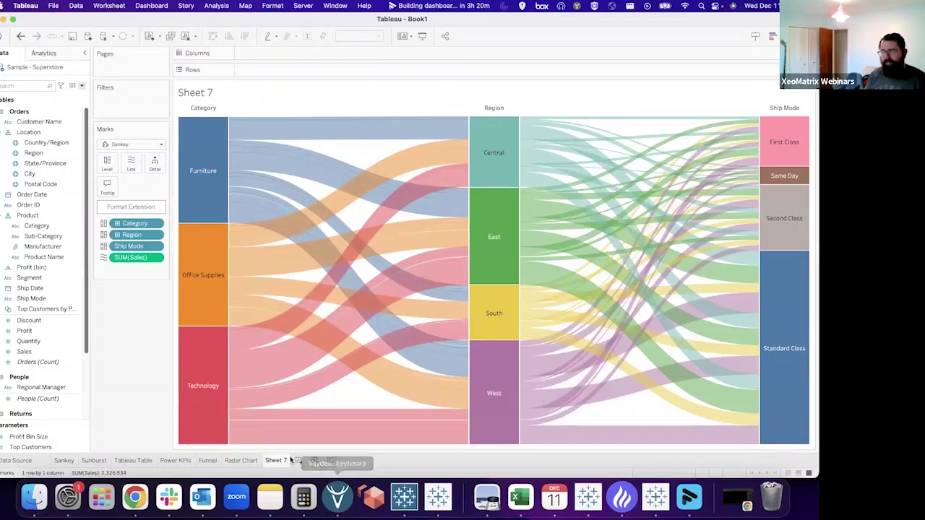
Create a new worksheet and search the viz extension gallery for "sunburst"
{"action": "left_click", "coordinate": [331, 460]}
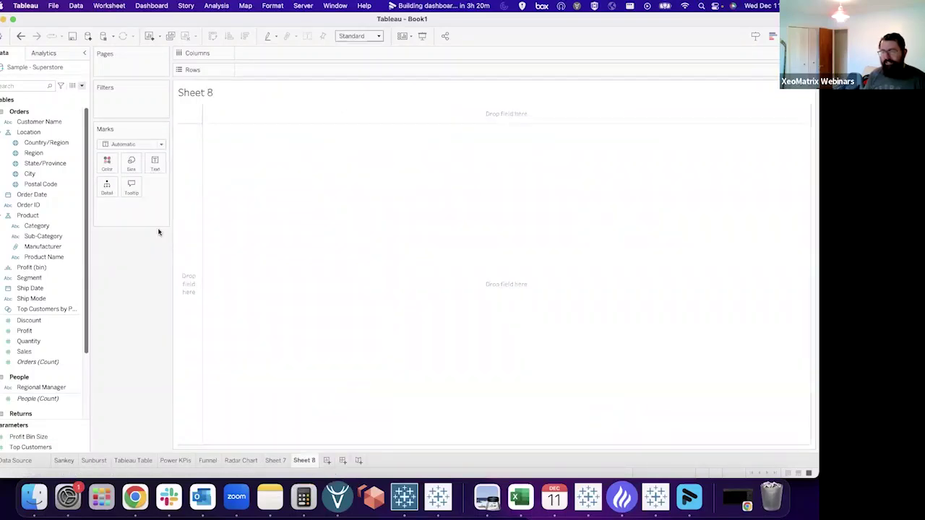
{"action": "left_click", "coordinate": [127, 145]}
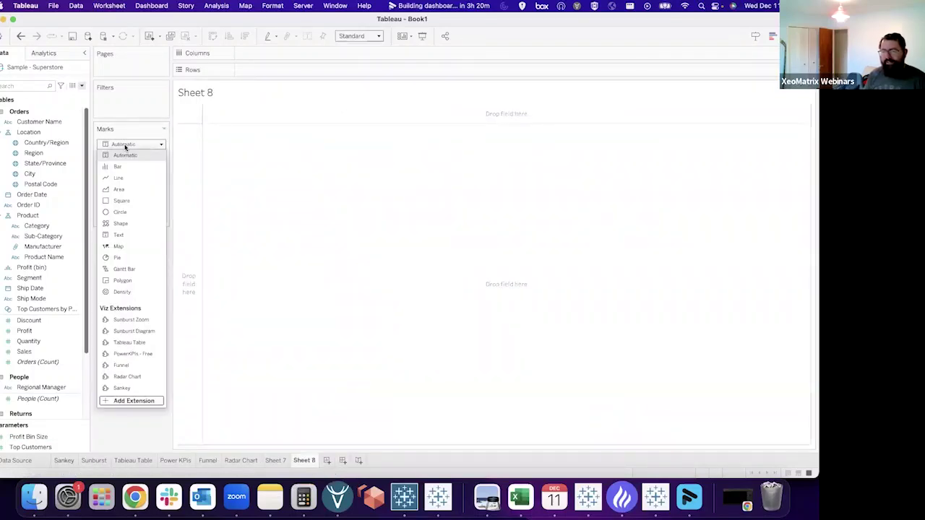
{"action": "left_click", "coordinate": [130, 402]}
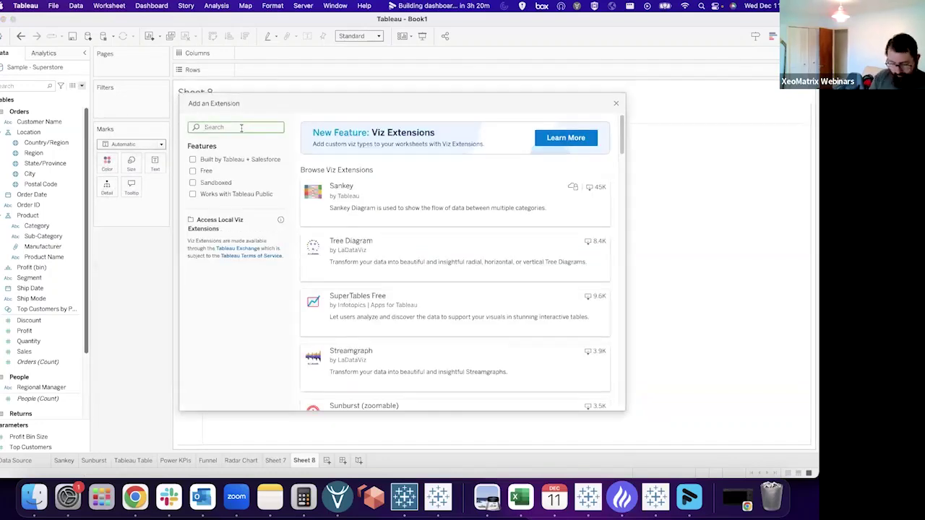
{"action": "type", "text": "sunburst"}
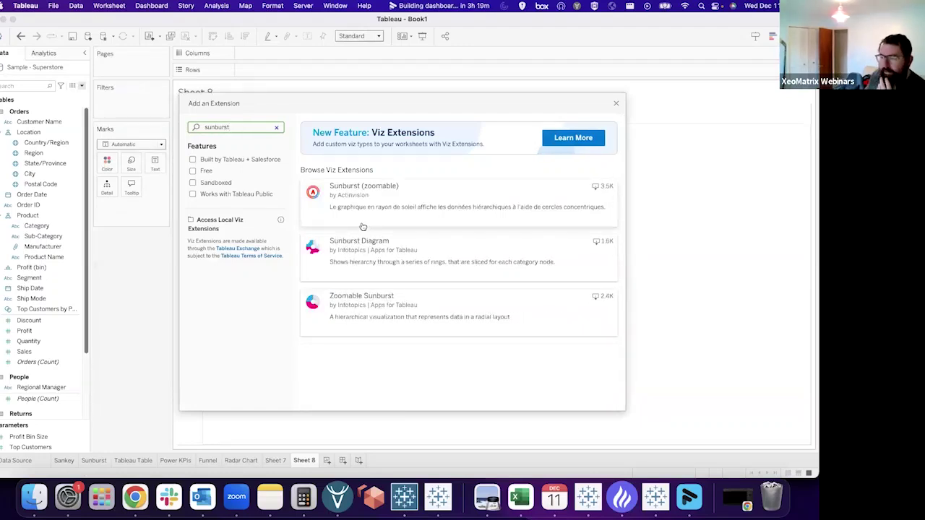
Compare the descriptions of the Sunburst Diagram and Zoomable Sunburst extensions by Infotopics, then return to the extension list
{"action": "left_click", "coordinate": [382, 264]}
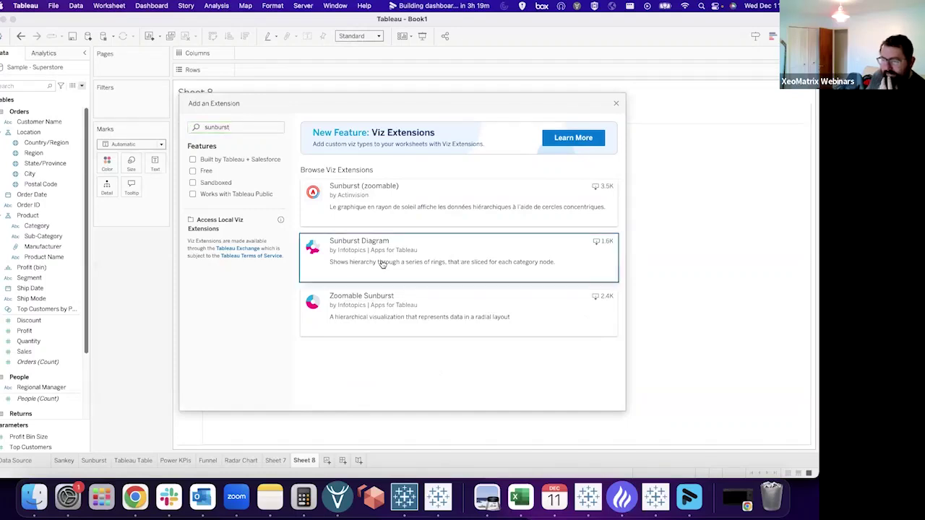
{"action": "scroll", "coordinate": [393, 291], "scroll_direction": "down", "scroll_amount": 3}
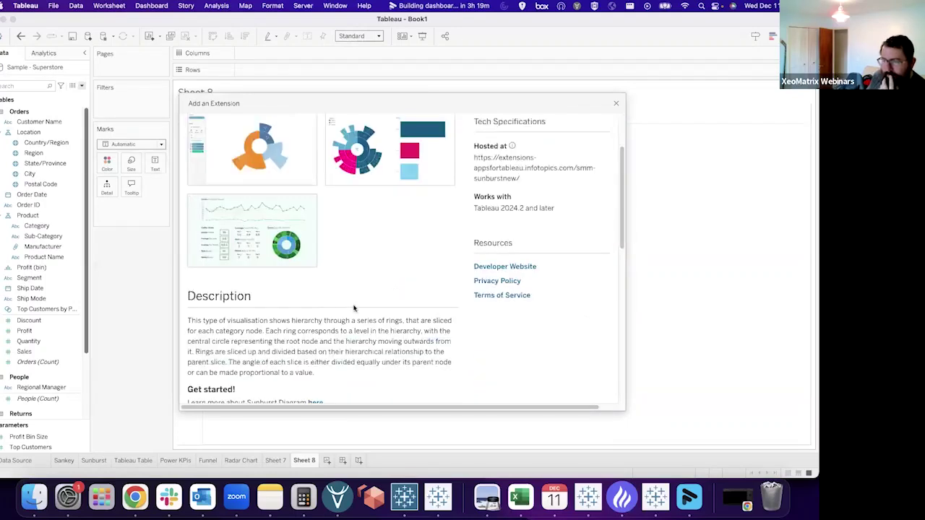
{"action": "scroll", "coordinate": [260, 341], "scroll_direction": "down", "scroll_amount": 3}
{"action": "scroll", "coordinate": [259, 341], "scroll_direction": "up", "scroll_amount": 6}
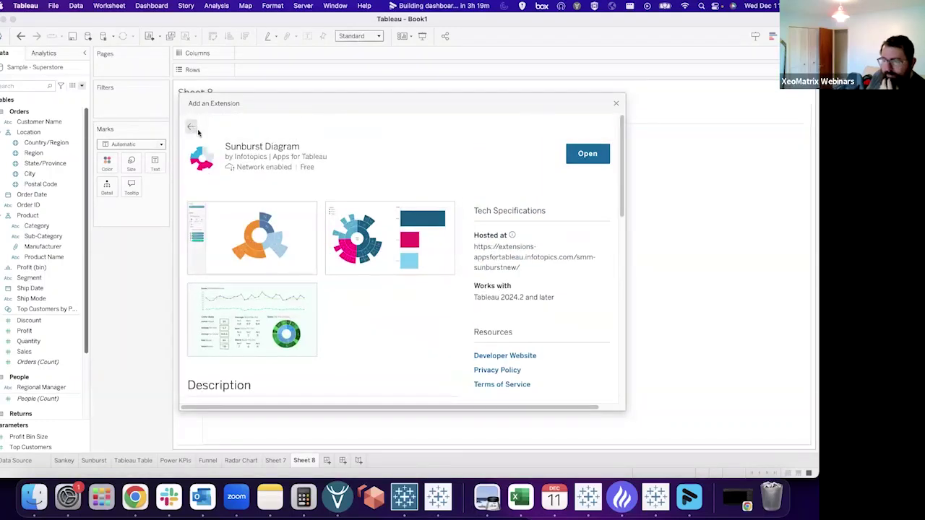
{"action": "left_click", "coordinate": [190, 127]}
{"action": "left_click", "coordinate": [373, 307]}
{"action": "scroll", "coordinate": [323, 328], "scroll_direction": "down", "scroll_amount": 2}
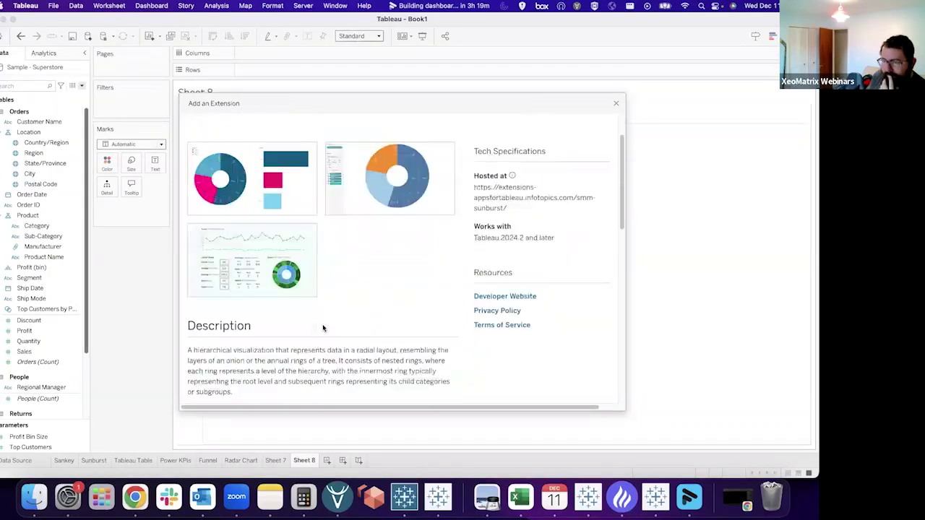
{"action": "scroll", "coordinate": [323, 328], "scroll_direction": "down", "scroll_amount": 1}
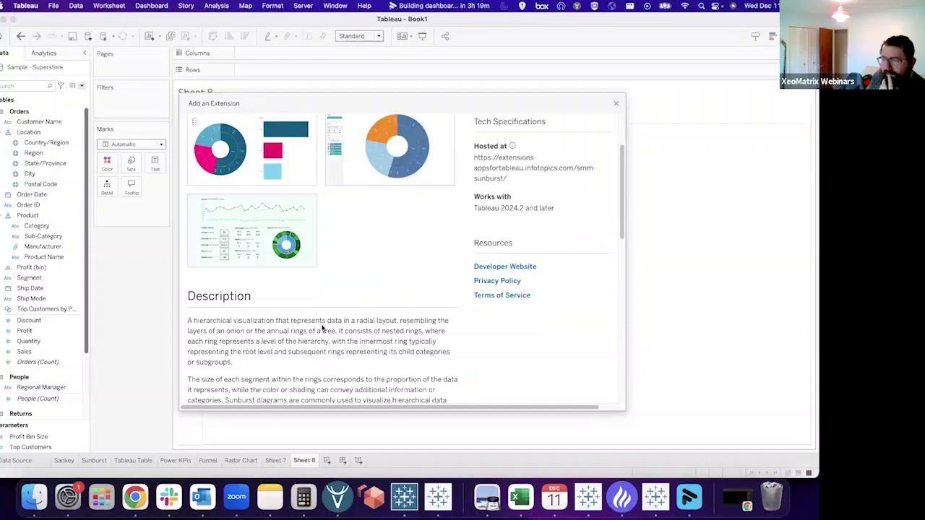
{"action": "scroll", "coordinate": [327, 277], "scroll_direction": "up", "scroll_amount": 3}
{"action": "left_click", "coordinate": [191, 127]}
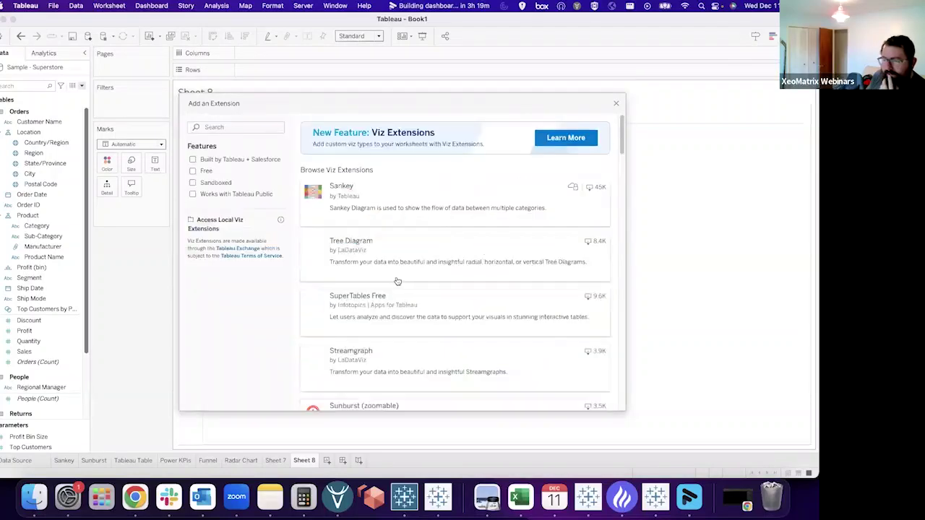
Reopen the Sunburst Diagram extension's details and read its network access, description and free-use terms
{"action": "left_click", "coordinate": [381, 258]}
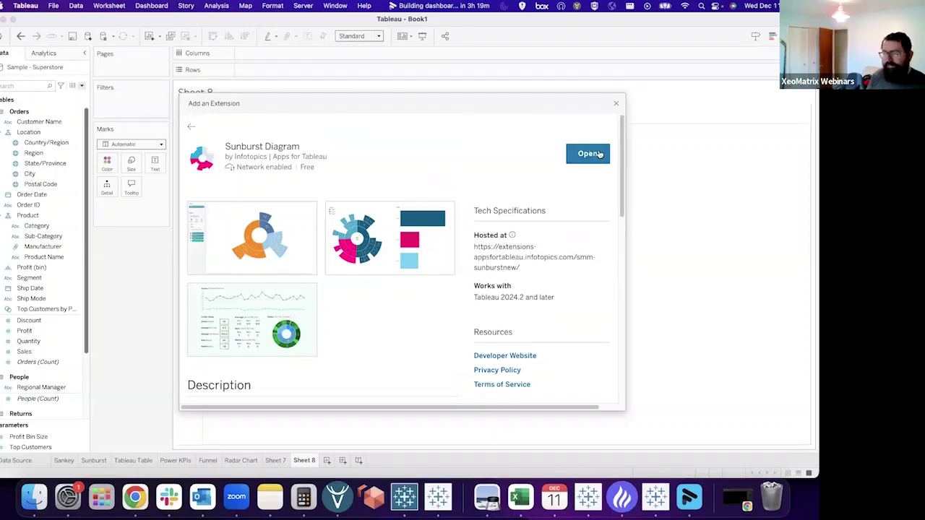
{"action": "mouse_move", "coordinate": [252, 166]}
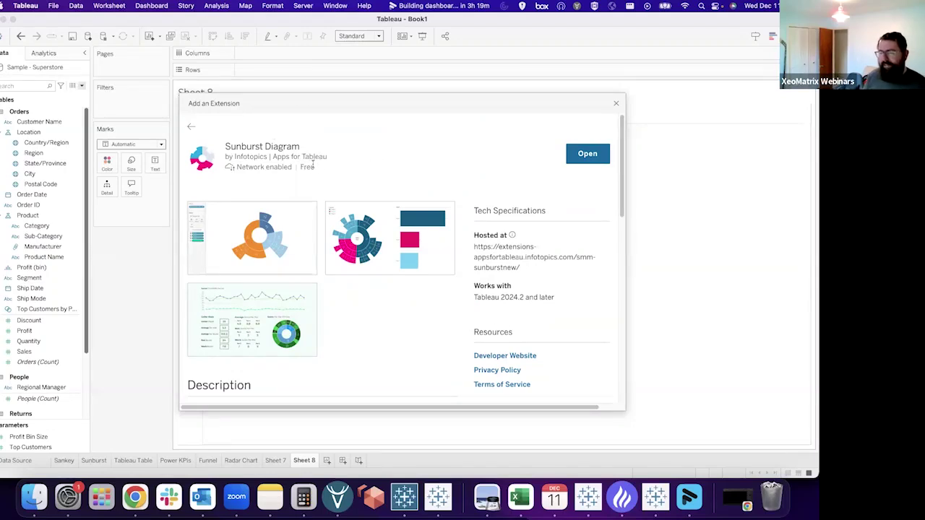
{"action": "scroll", "coordinate": [392, 181], "scroll_direction": "down", "scroll_amount": 3}
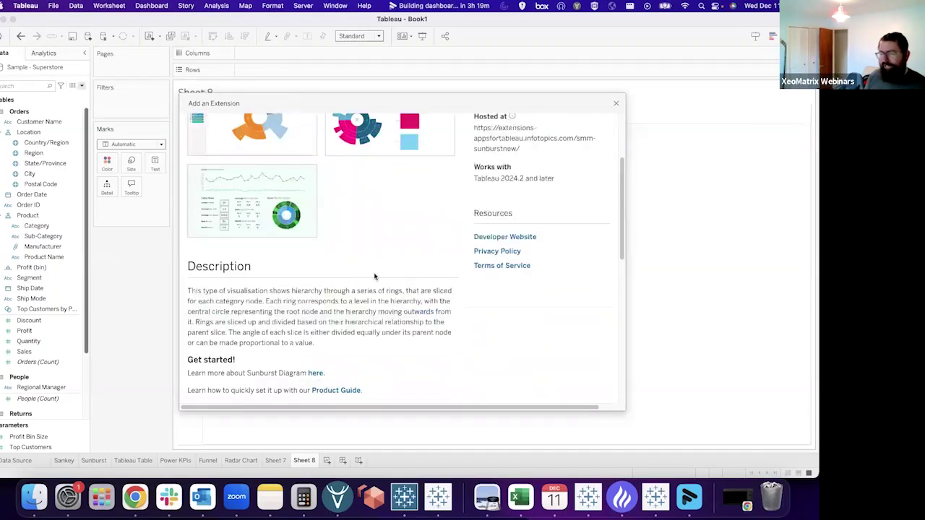
{"action": "scroll", "coordinate": [282, 342], "scroll_direction": "down", "scroll_amount": 5}
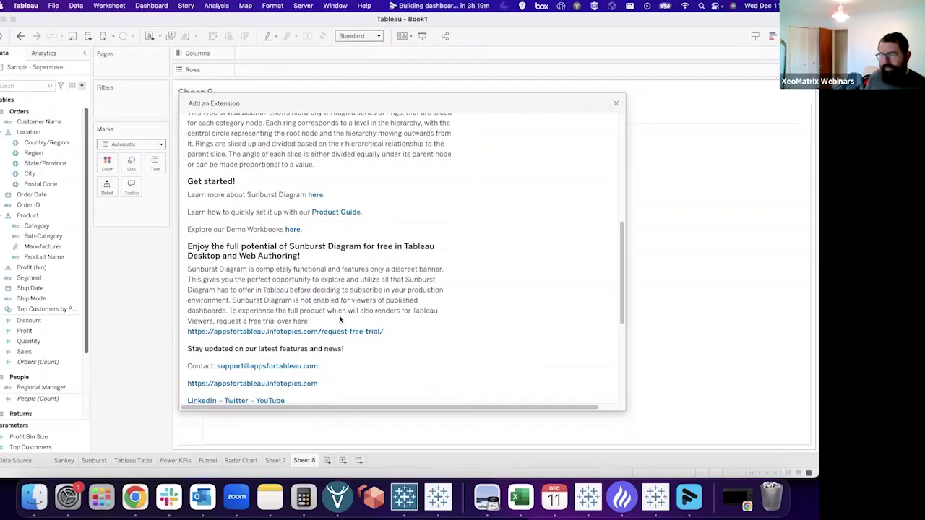
{"action": "scroll", "coordinate": [340, 319], "scroll_direction": "down", "scroll_amount": 2}
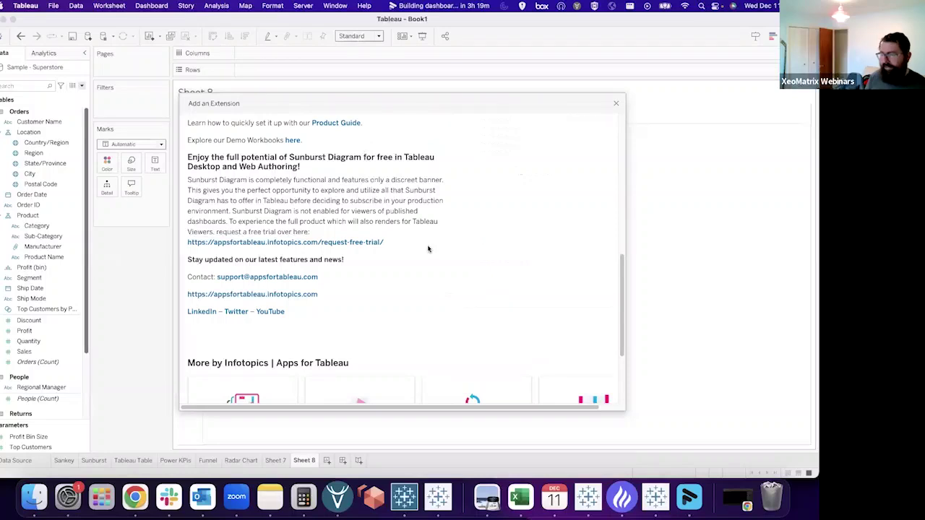
{"action": "scroll", "coordinate": [428, 248], "scroll_direction": "up", "scroll_amount": 10}
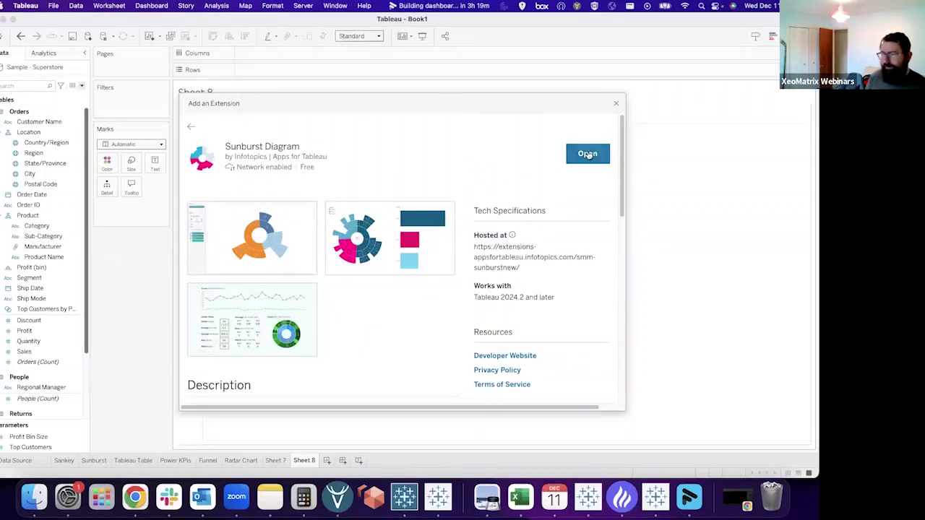
Load the Sunburst Diagram extension into the sheet, allow it to run, and chart Sales by Category
{"action": "left_click", "coordinate": [587, 154]}
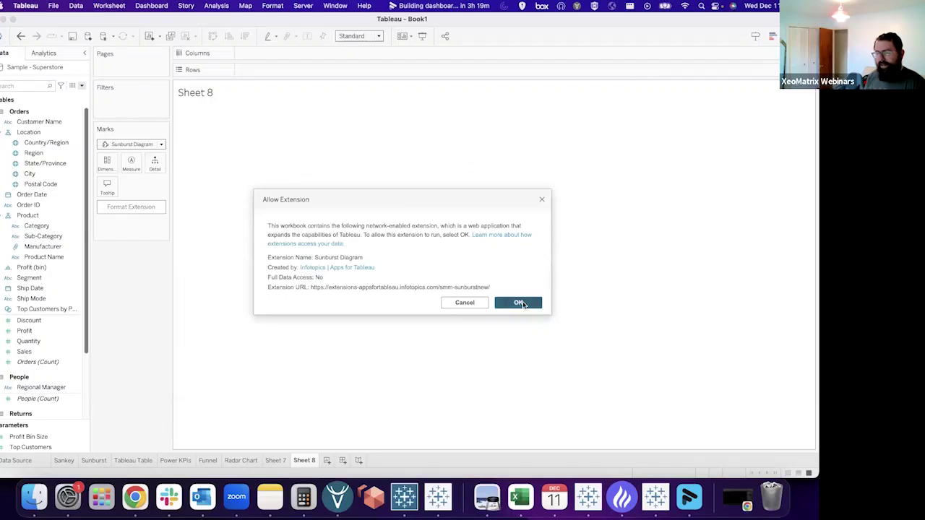
{"action": "key", "text": "Return"}
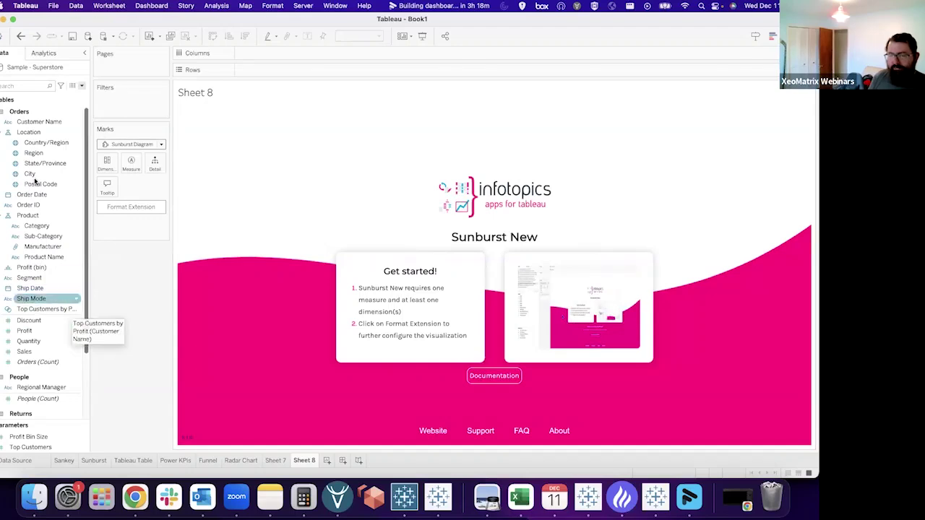
{"action": "scroll", "coordinate": [34, 284], "scroll_direction": "down", "scroll_amount": 3}
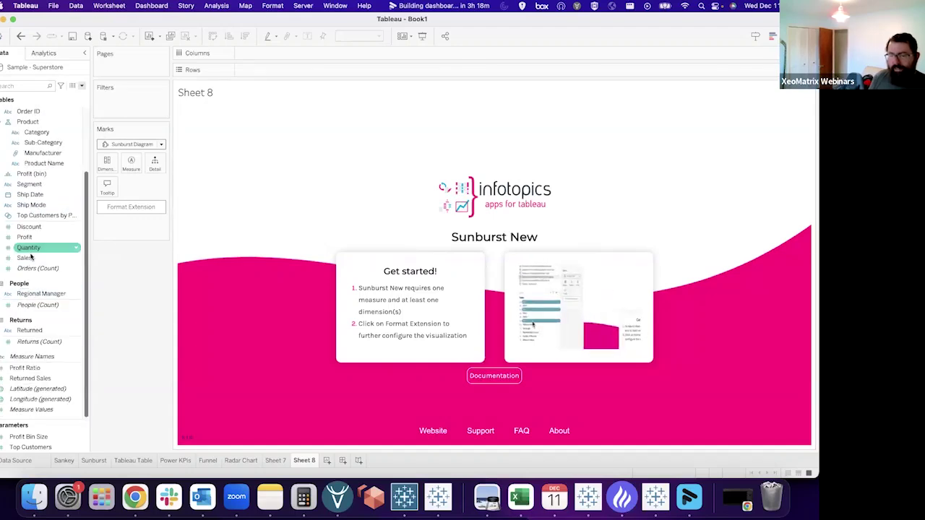
{"action": "left_click_drag", "start_coordinate": [68, 258], "coordinate": [127, 170]}
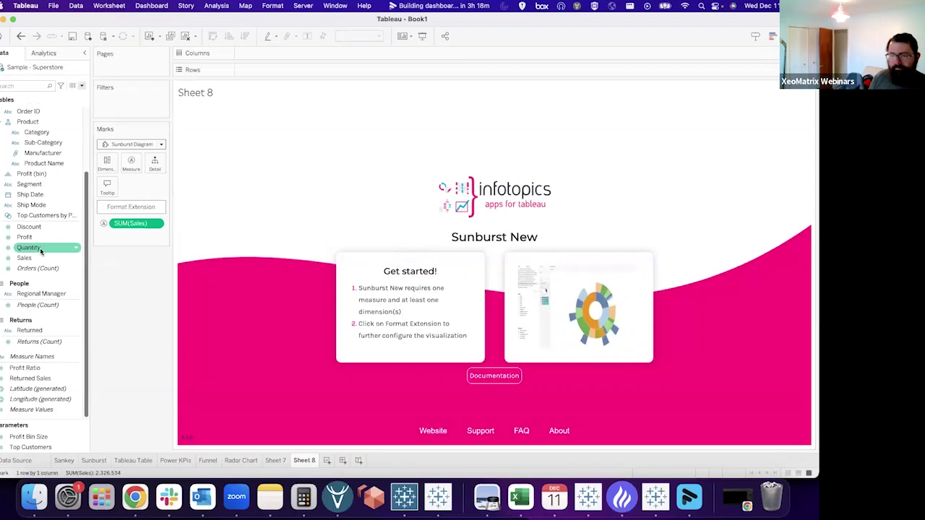
{"action": "scroll", "coordinate": [32, 246], "scroll_direction": "up", "scroll_amount": 3}
{"action": "left_click_drag", "start_coordinate": [35, 227], "coordinate": [107, 163]}
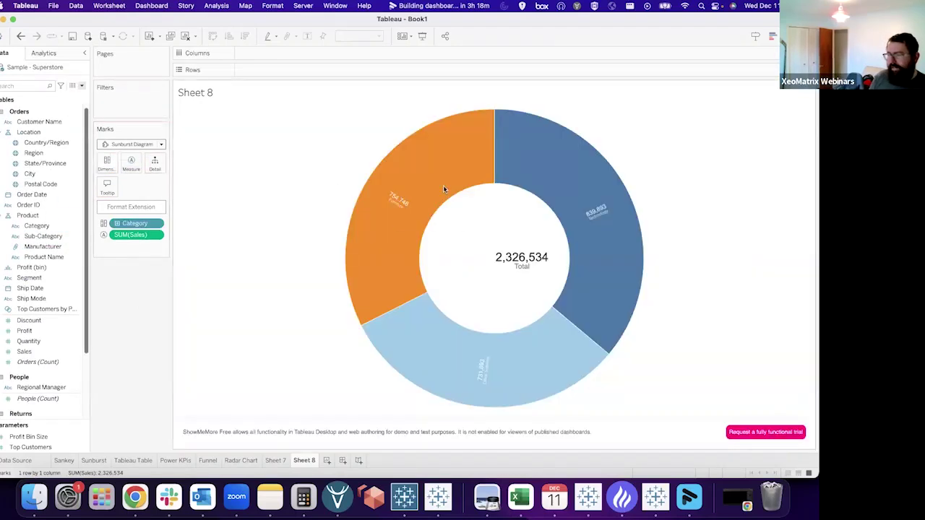
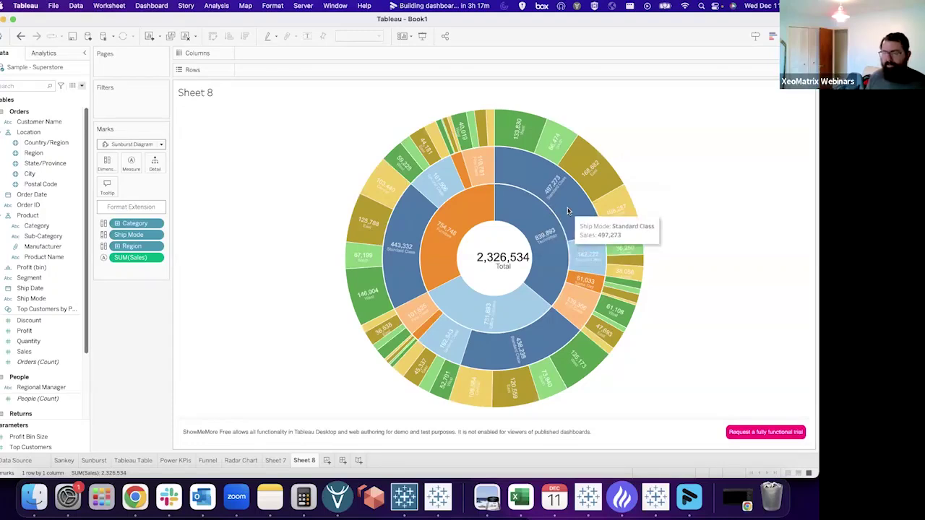
Review the sunburst extension's Format, Color, Labels, Tooltips and Legend settings, then look through the workbook's own formatting options
{"action": "left_click", "coordinate": [148, 207]}
{"action": "left_click_drag", "start_coordinate": [456, 72], "coordinate": [385, 60]}
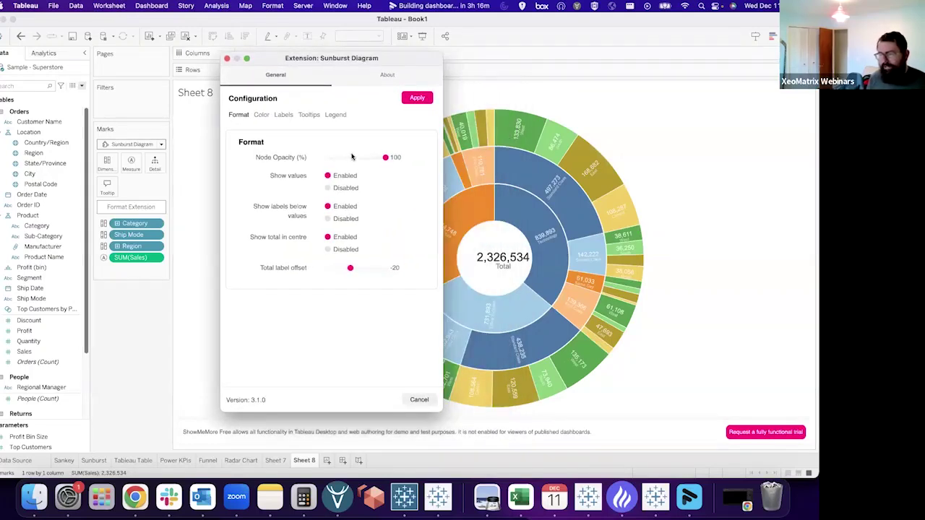
{"action": "left_click", "coordinate": [260, 116]}
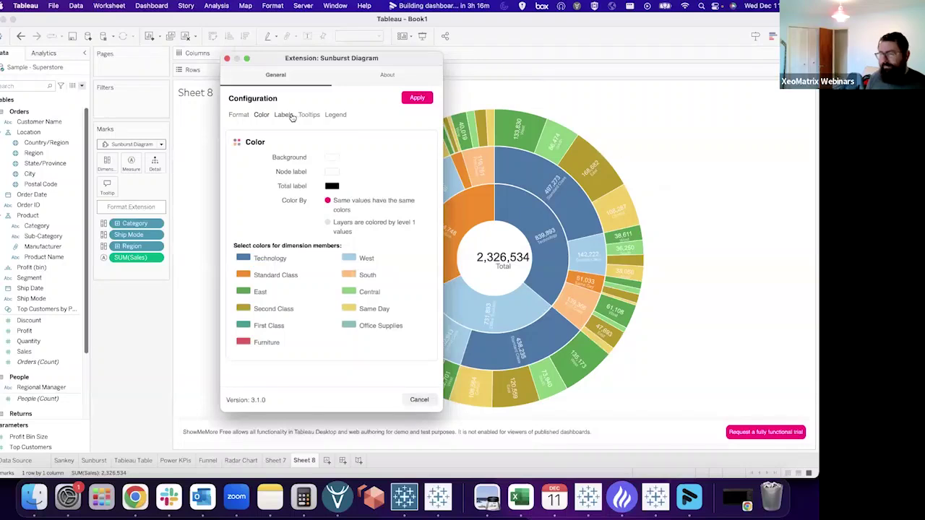
{"action": "left_click", "coordinate": [284, 115]}
{"action": "left_click", "coordinate": [310, 116]}
{"action": "left_click", "coordinate": [338, 116]}
{"action": "left_click", "coordinate": [308, 116]}
{"action": "left_click", "coordinate": [285, 116]}
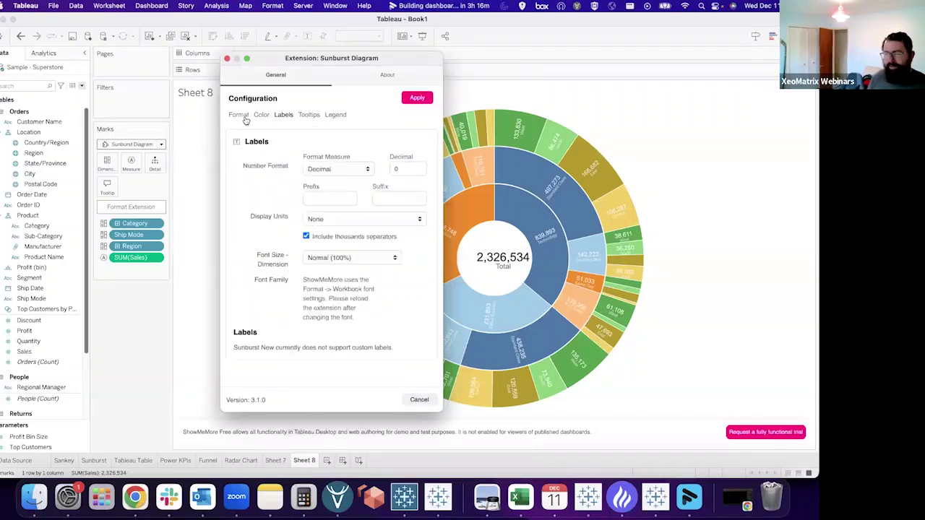
{"action": "left_click", "coordinate": [261, 117]}
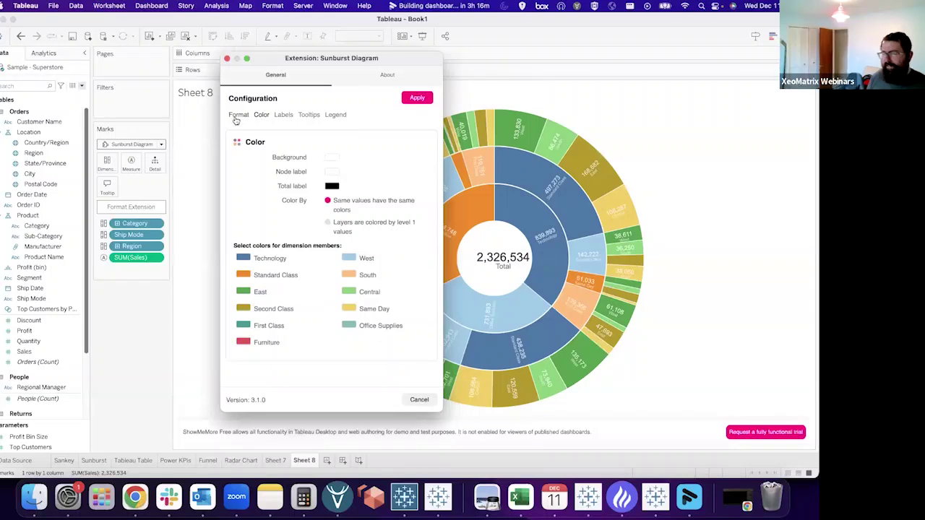
{"action": "left_click", "coordinate": [236, 117]}
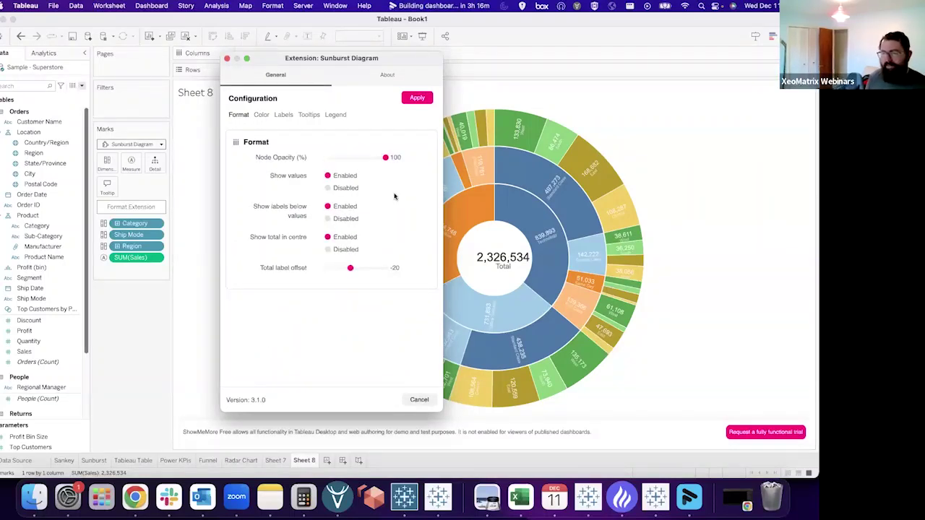
{"action": "left_click", "coordinate": [227, 59]}
{"action": "left_click", "coordinate": [272, 6]}
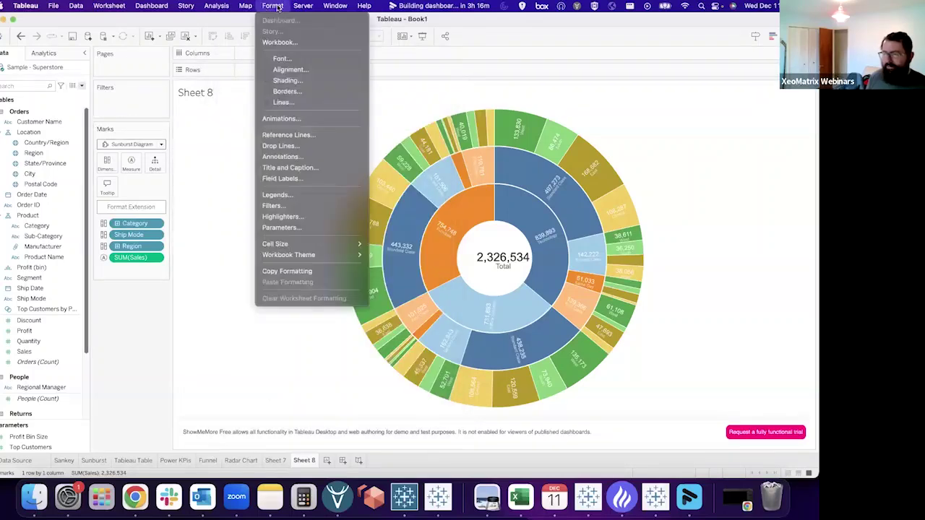
{"action": "left_click", "coordinate": [120, 318]}
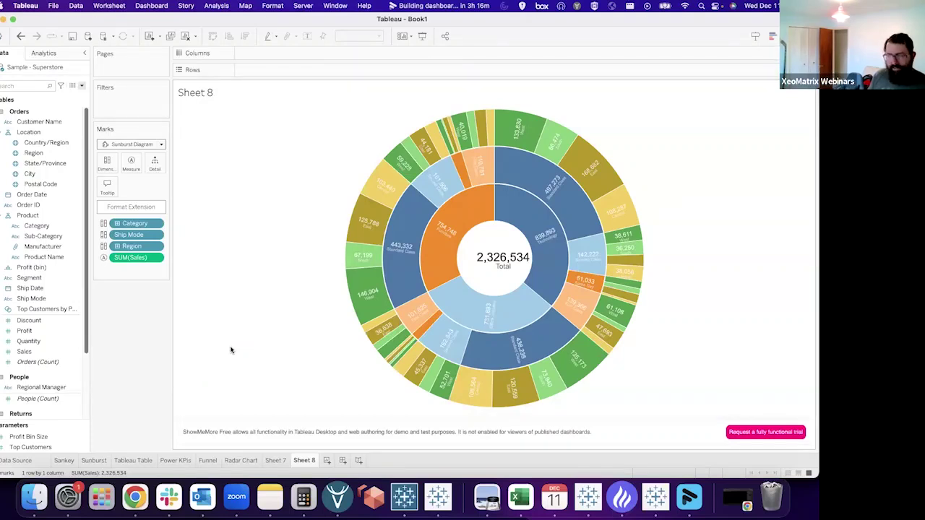
Create a new worksheet and set its mark type to the Tableau Table viz extension
{"action": "left_click", "coordinate": [327, 461]}
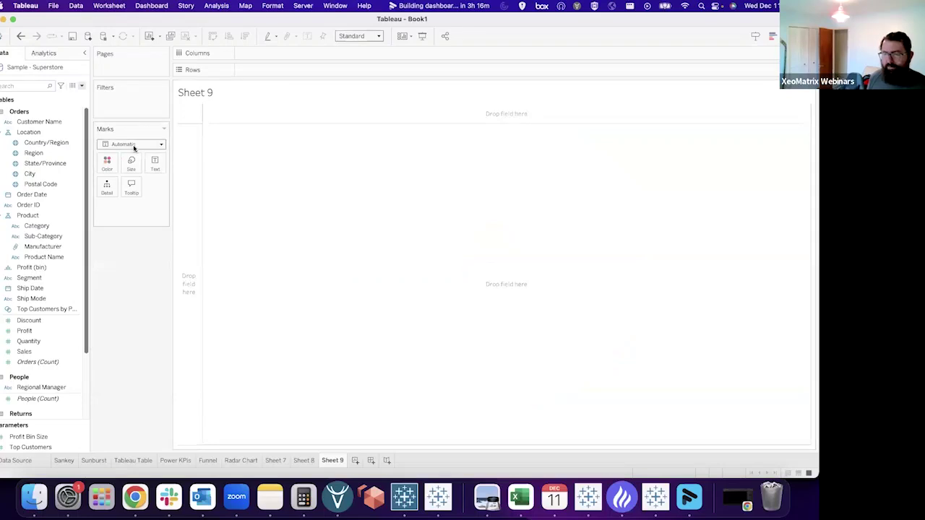
{"action": "left_click", "coordinate": [135, 145]}
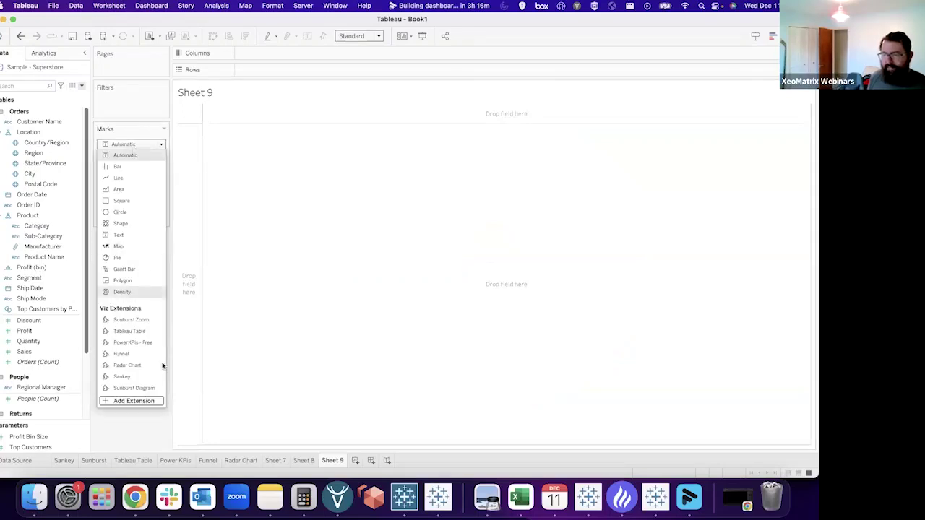
{"action": "left_click", "coordinate": [129, 331]}
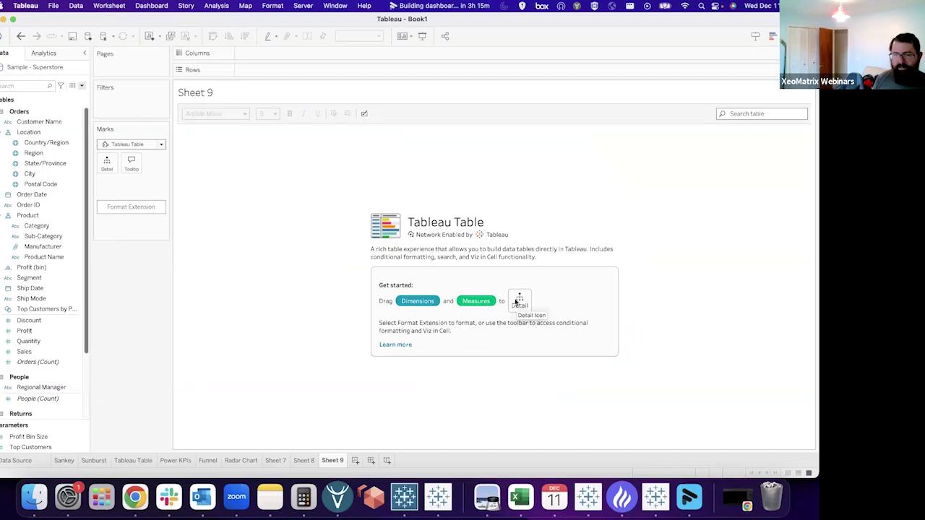
Fill the table with Category, Region, Ship Mode, Sales, Quantity, Profit and Discount as detail fields
{"action": "left_click", "coordinate": [44, 256]}
{"action": "left_click_drag", "start_coordinate": [37, 227], "coordinate": [102, 171]}
{"action": "left_click_drag", "start_coordinate": [34, 153], "coordinate": [107, 169]}
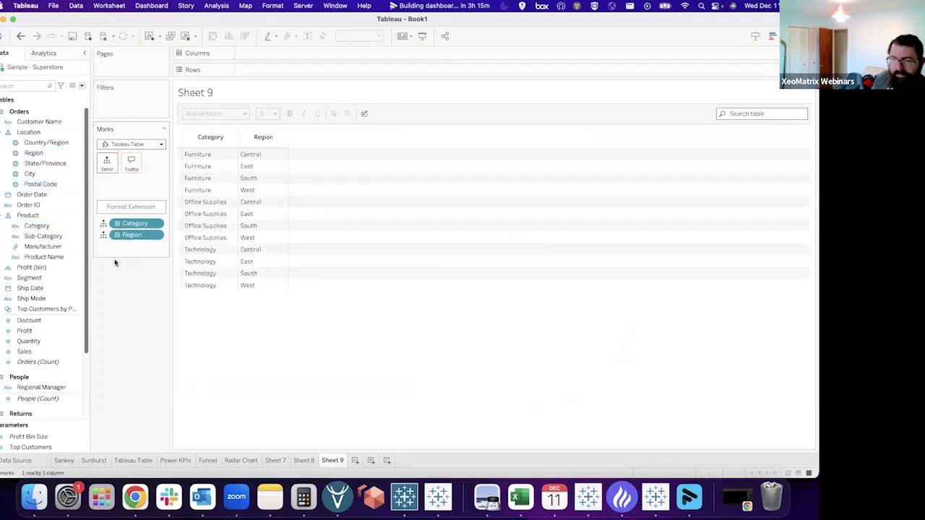
{"action": "left_click_drag", "start_coordinate": [34, 299], "coordinate": [127, 181]}
{"action": "left_click_drag", "start_coordinate": [28, 352], "coordinate": [107, 171]}
{"action": "left_click_drag", "start_coordinate": [29, 341], "coordinate": [107, 167]}
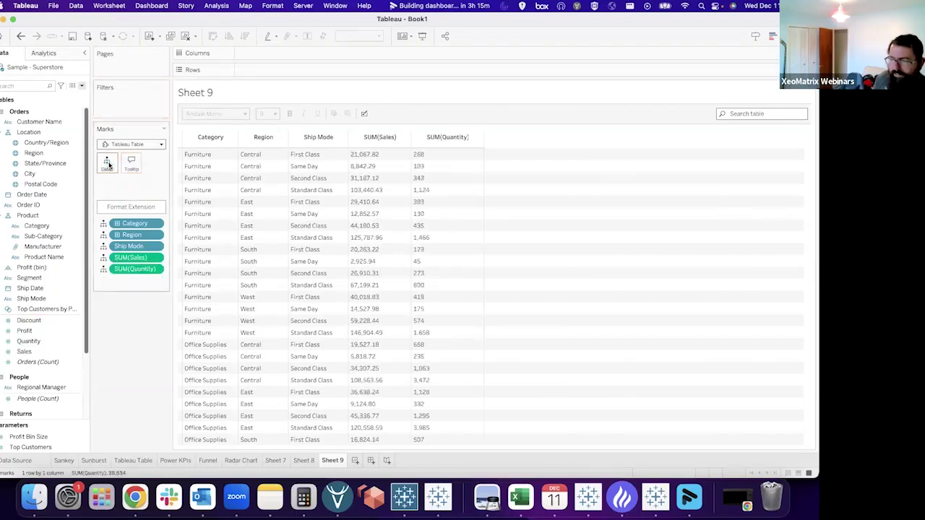
{"action": "left_click_drag", "start_coordinate": [26, 330], "coordinate": [104, 169]}
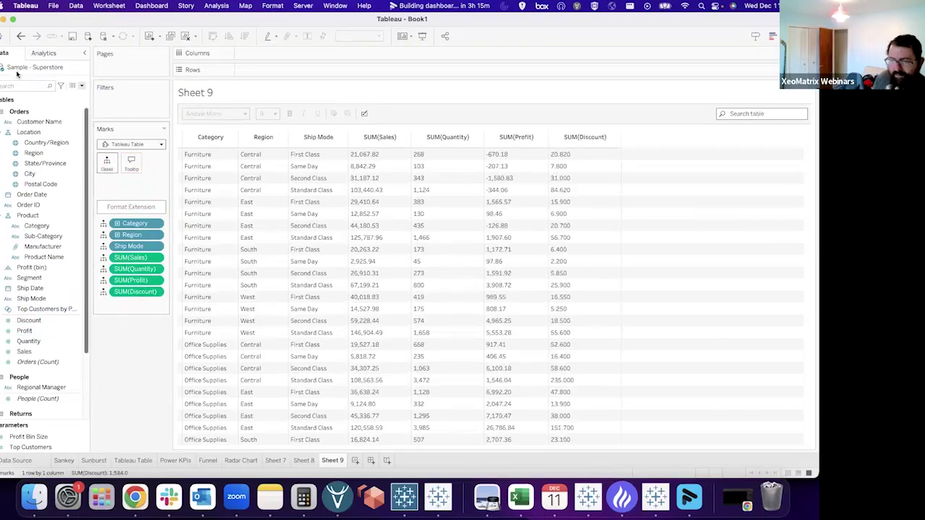
Aggregate Discount as an average and set its axis number format to Percentage with 1 decimal place
{"action": "left_click", "coordinate": [157, 295]}
{"action": "left_click", "coordinate": [230, 326]}
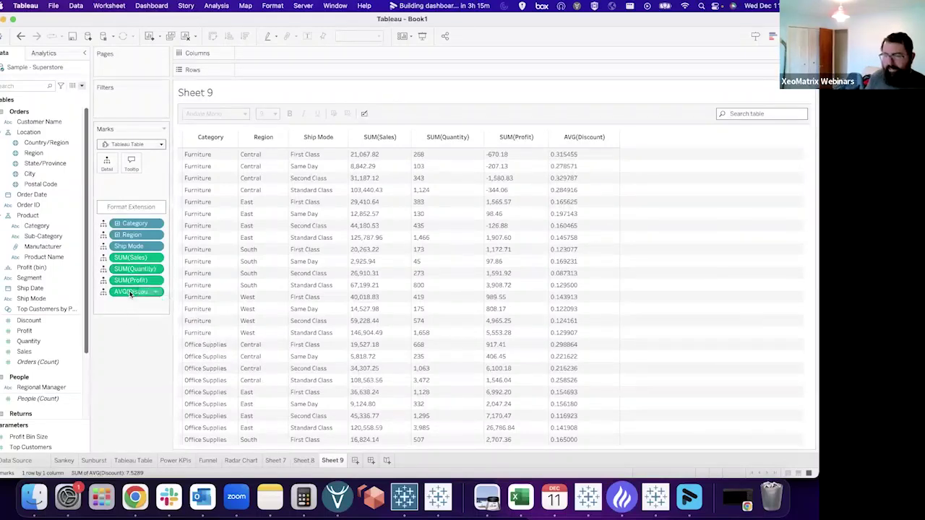
{"action": "right_click", "coordinate": [129, 295]}
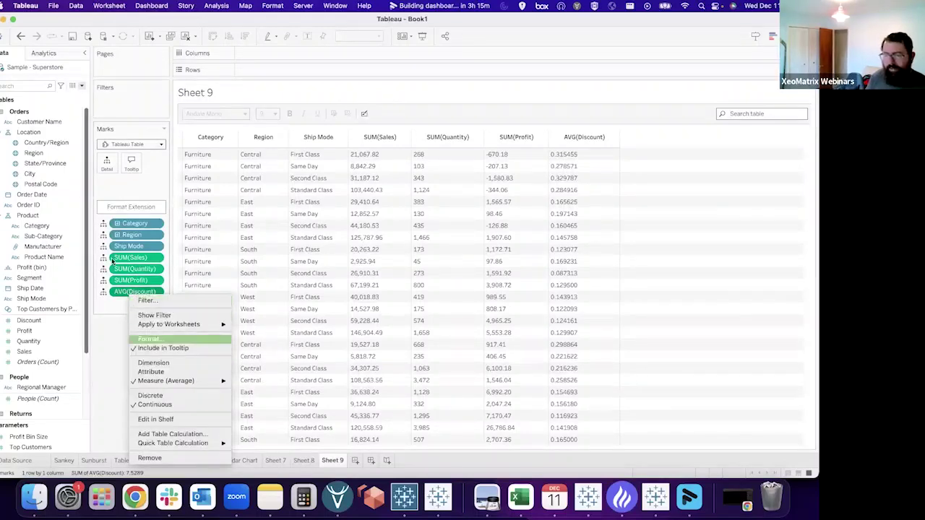
{"action": "left_click", "coordinate": [151, 341]}
{"action": "left_click", "coordinate": [57, 193]}
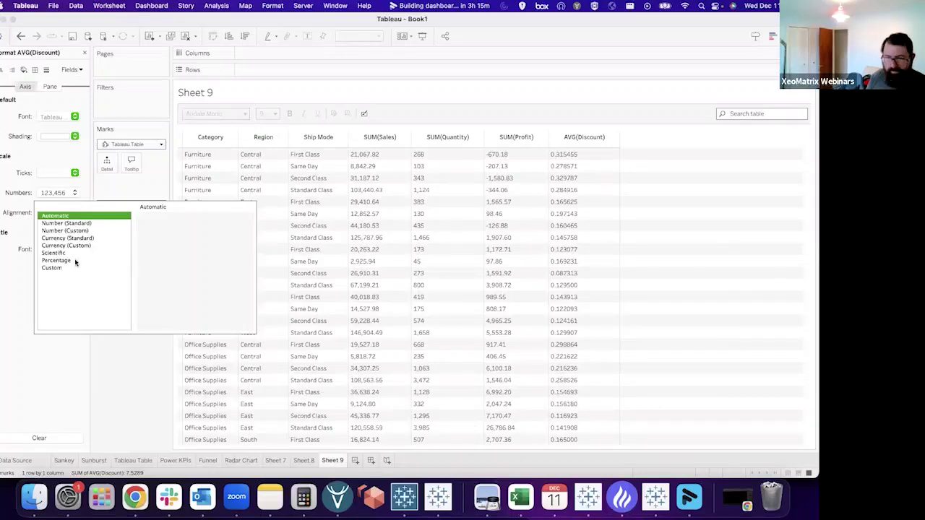
{"action": "left_click", "coordinate": [75, 261]}
{"action": "double_click", "coordinate": [170, 235]}
{"action": "left_click", "coordinate": [146, 364]}
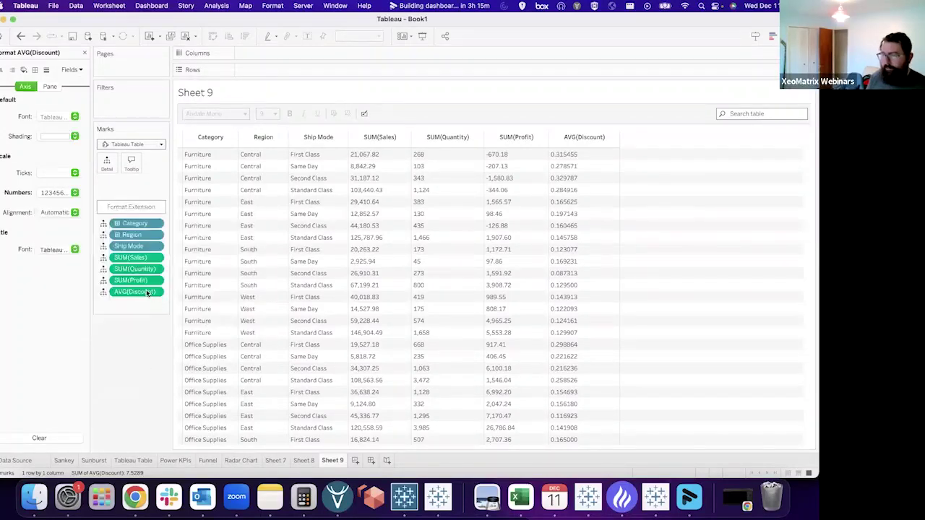
Set the default pane number format of the average Discount to Percentage with 1 decimal place
{"action": "right_click", "coordinate": [133, 293]}
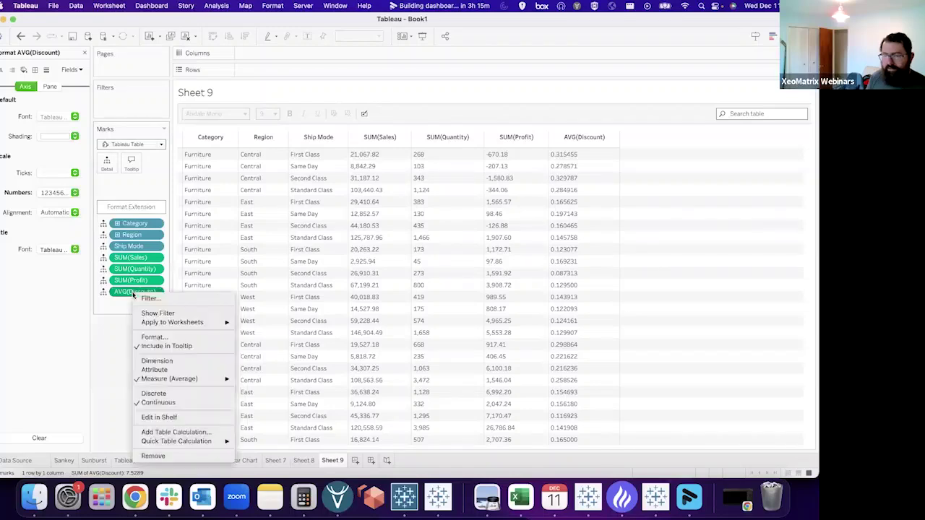
{"action": "left_click", "coordinate": [58, 194]}
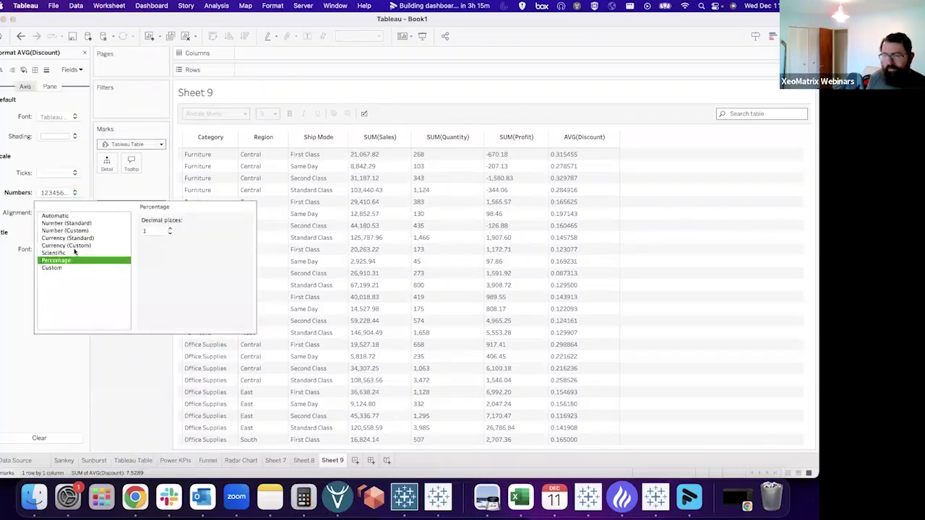
{"action": "left_click", "coordinate": [49, 94]}
{"action": "left_click", "coordinate": [49, 86]}
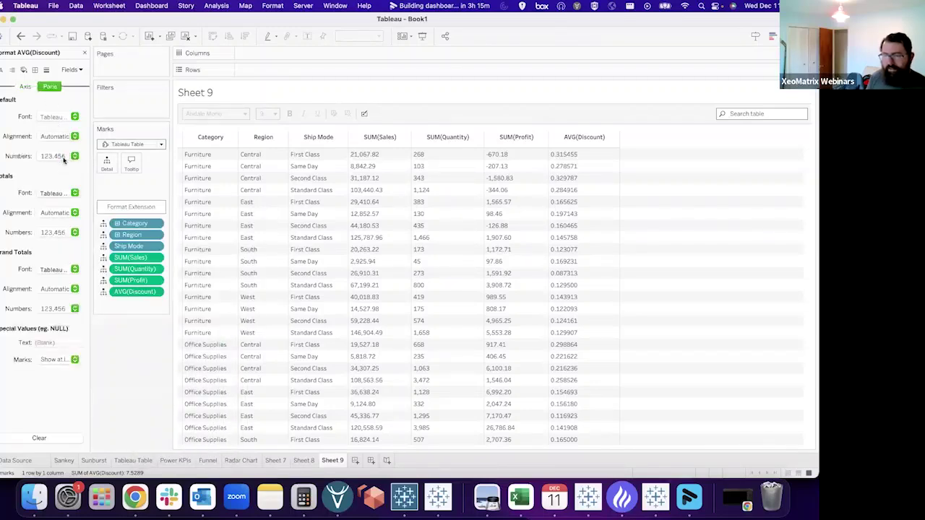
{"action": "left_click", "coordinate": [63, 156]}
{"action": "left_click", "coordinate": [62, 224]}
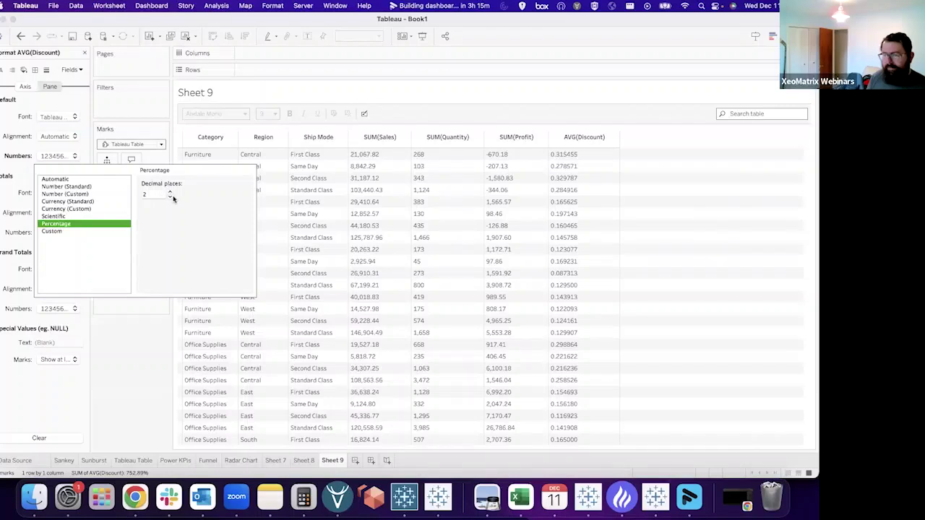
{"action": "left_click", "coordinate": [144, 329]}
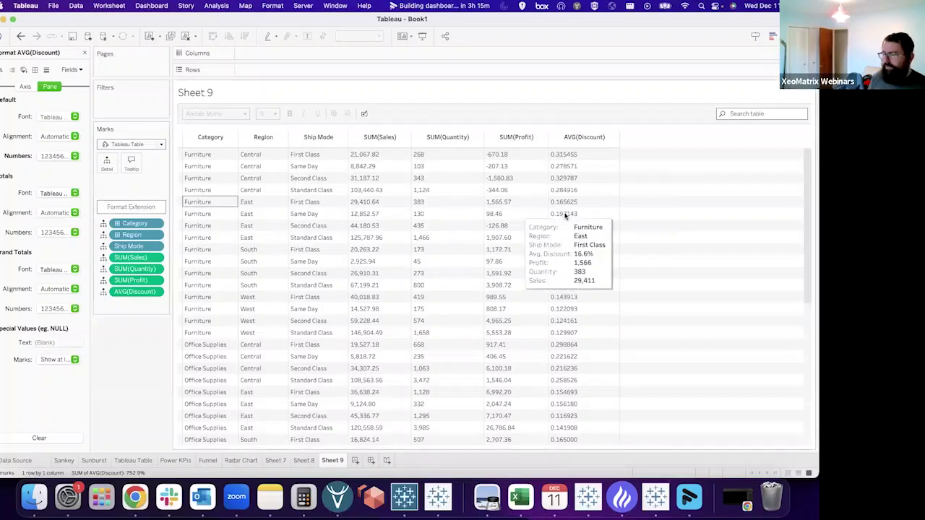
Check the table extension's format options, then view the prebuilt Tableau Table sheet for comparison and return to Sheet 9
{"action": "left_click", "coordinate": [147, 207]}
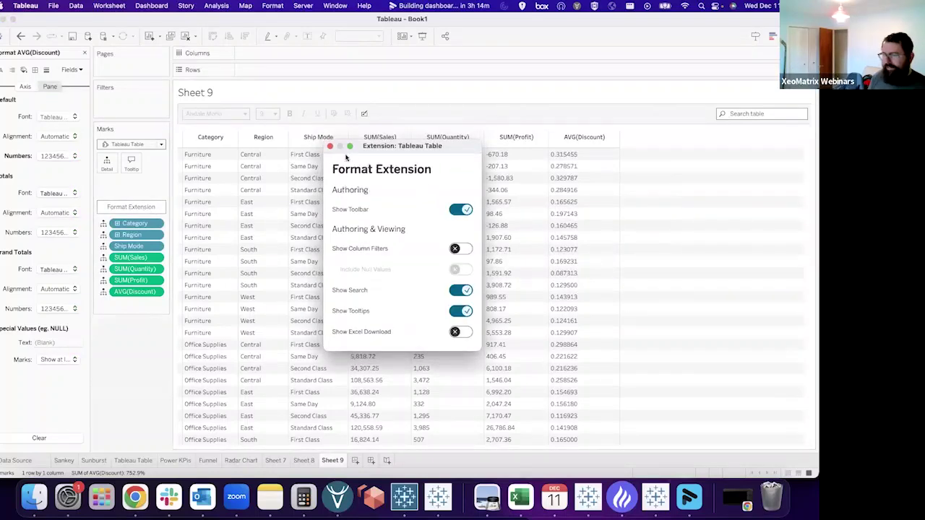
{"action": "left_click", "coordinate": [330, 147]}
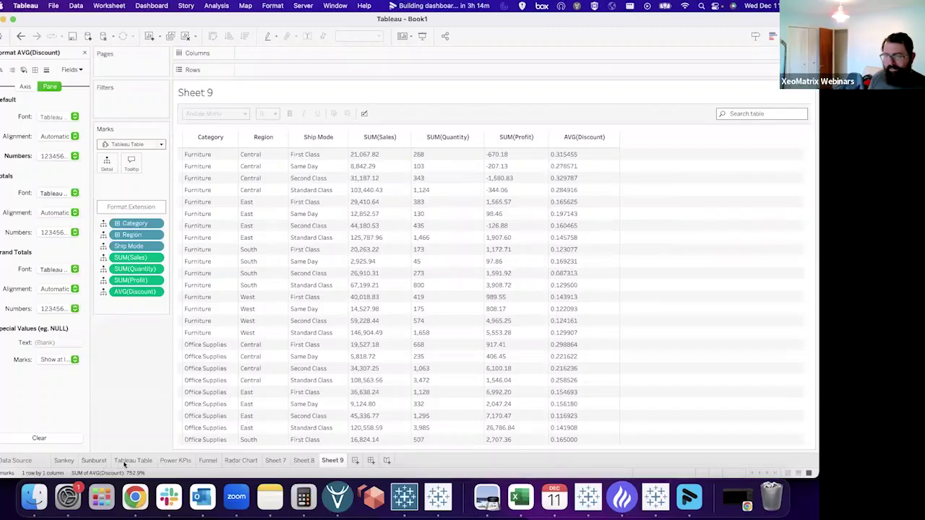
{"action": "left_click", "coordinate": [126, 461]}
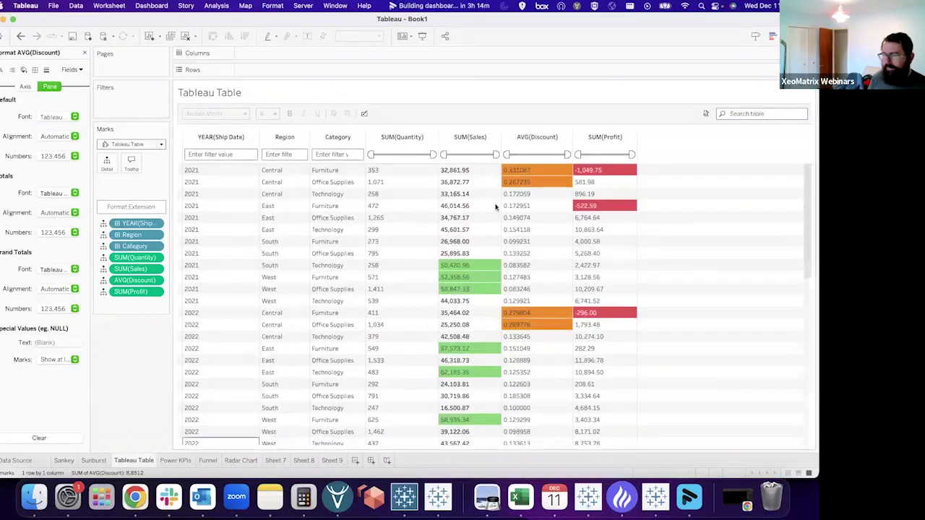
{"action": "left_click", "coordinate": [325, 461]}
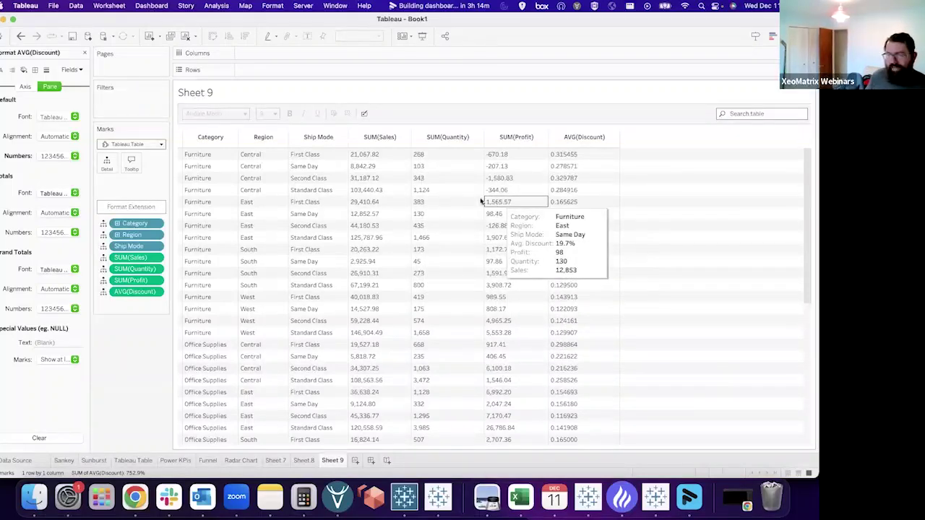
Add a conditional formatting rule to the AVG(Discount) column for values greater than .25
{"action": "left_click", "coordinate": [451, 140]}
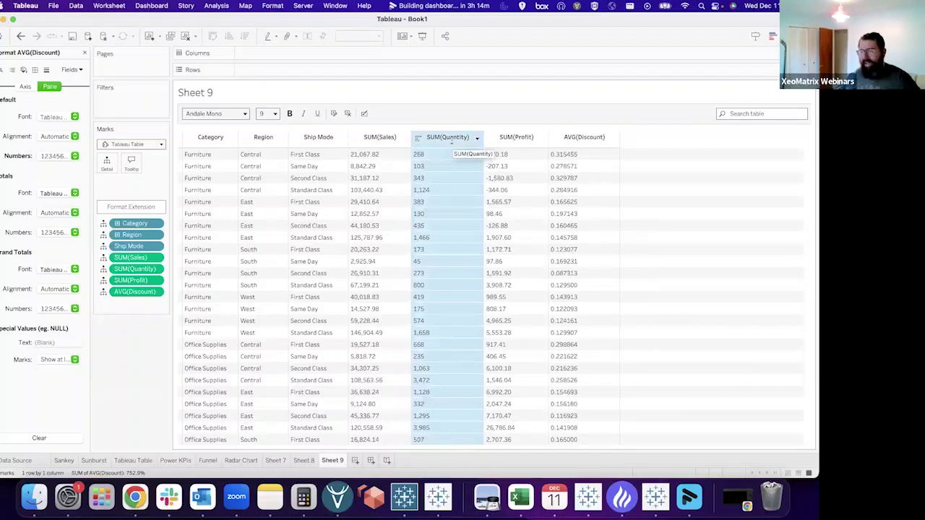
{"action": "left_click", "coordinate": [572, 143]}
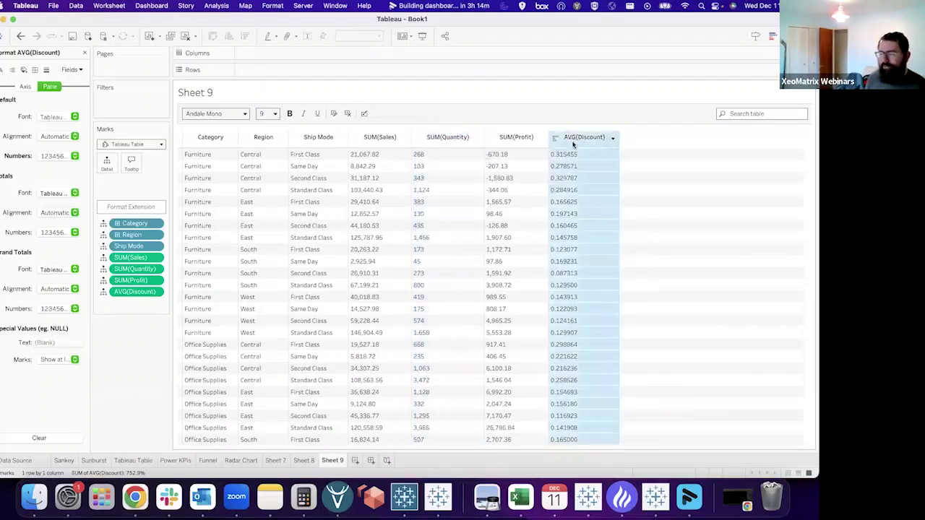
{"action": "left_click", "coordinate": [333, 114]}
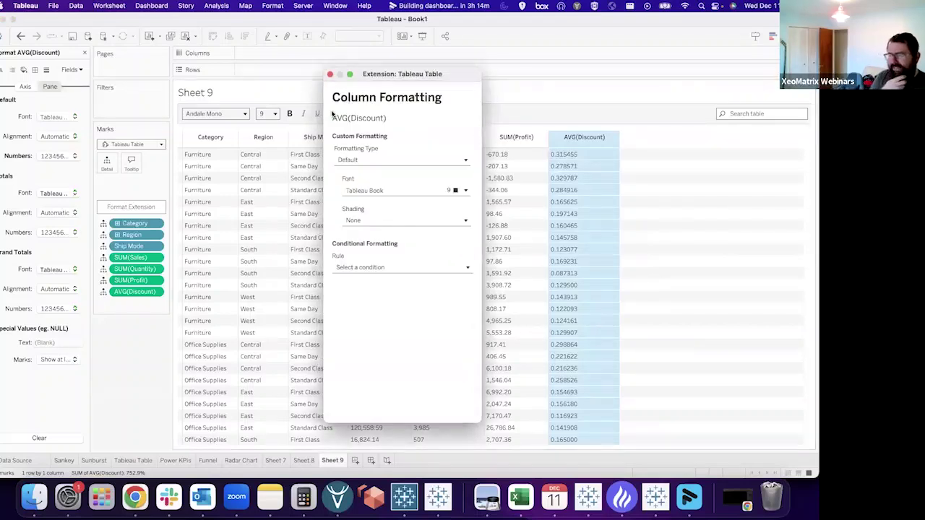
{"action": "left_click", "coordinate": [374, 265]}
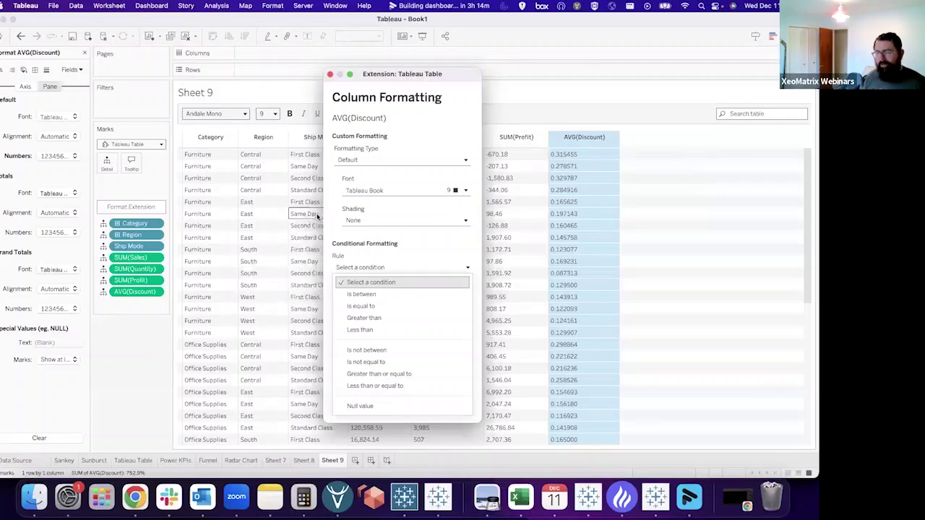
{"action": "left_click", "coordinate": [385, 318]}
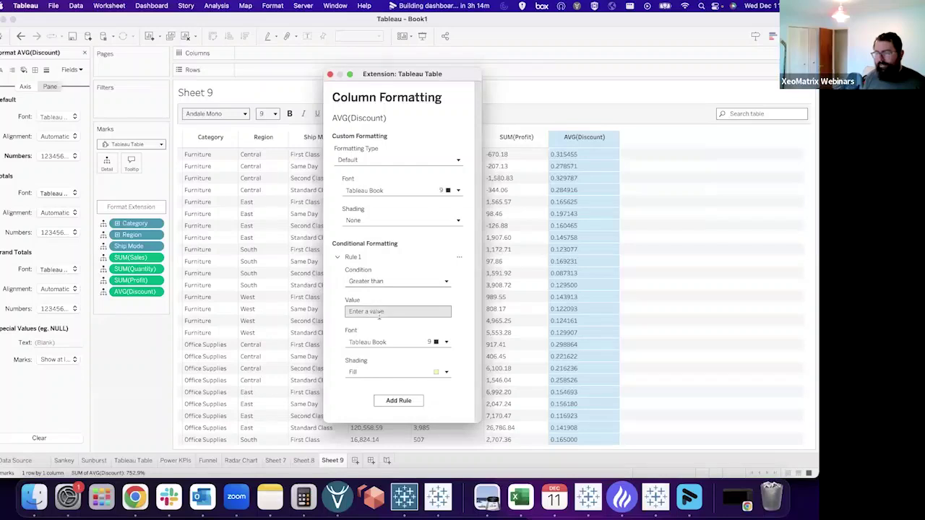
{"action": "left_click", "coordinate": [377, 312]}
{"action": "type", "text": ".25"}
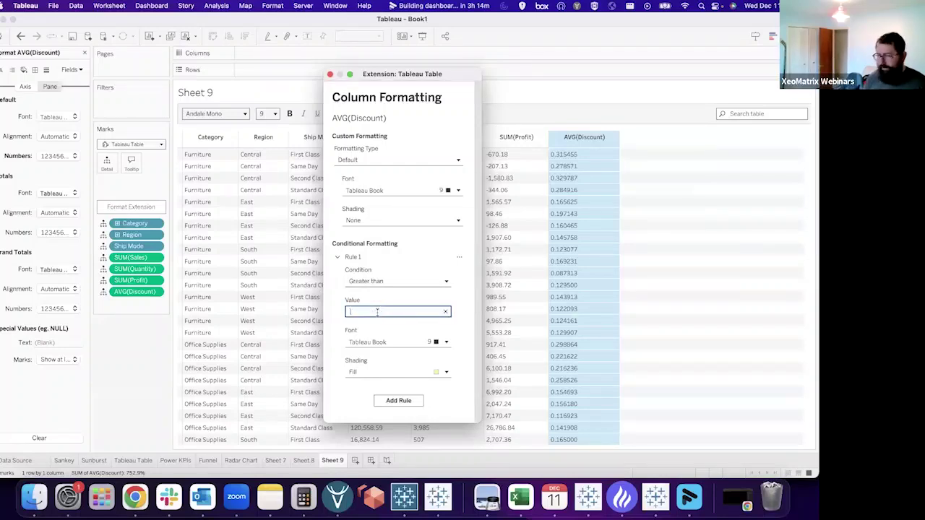
Set the AVG(Discount) rule's fill shading to orange and close the column formatting
{"action": "left_click", "coordinate": [366, 372]}
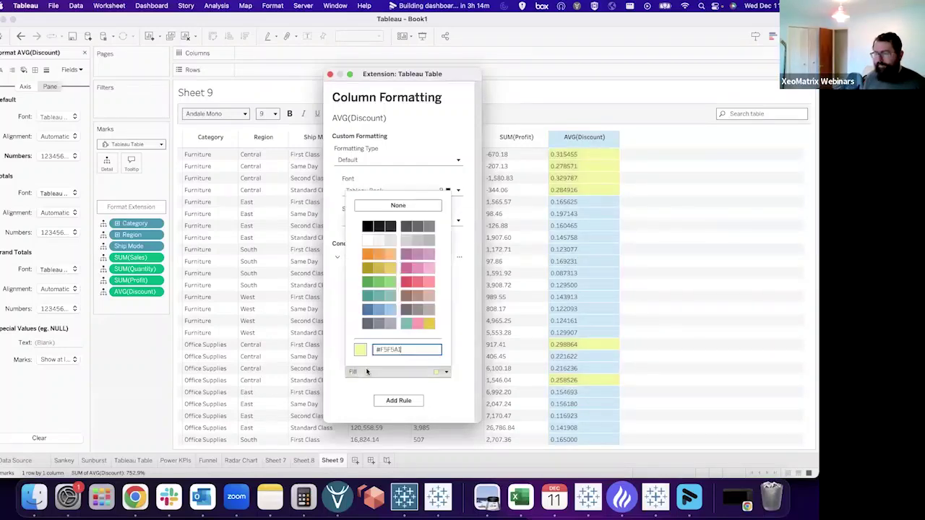
{"action": "left_click", "coordinate": [406, 284]}
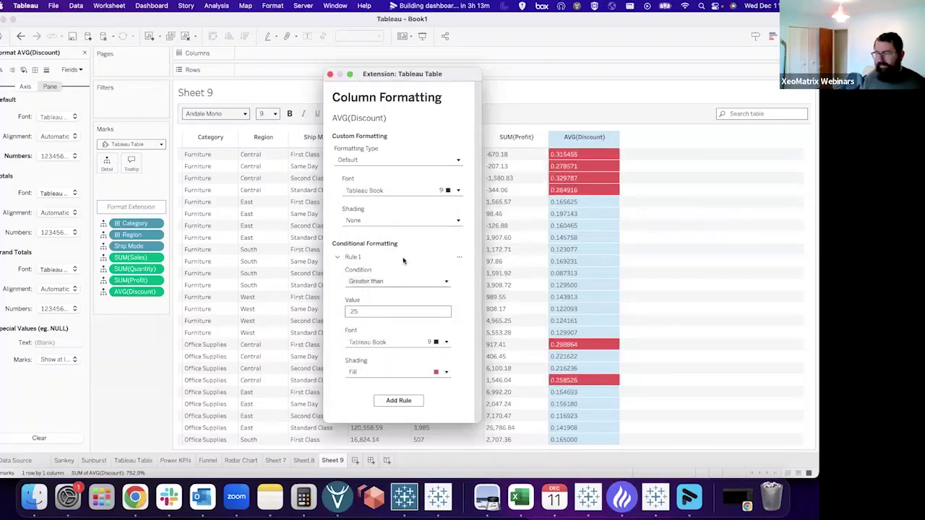
{"action": "left_click", "coordinate": [402, 372]}
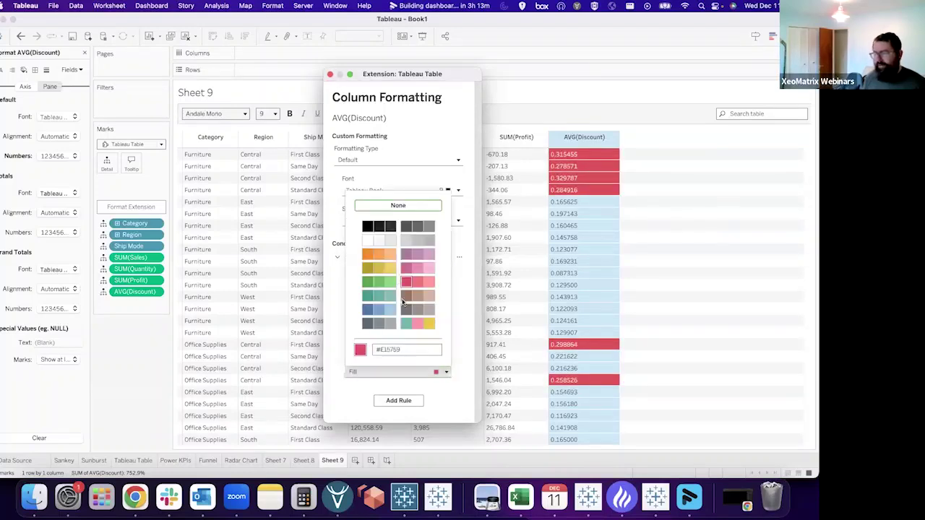
{"action": "left_click", "coordinate": [374, 258]}
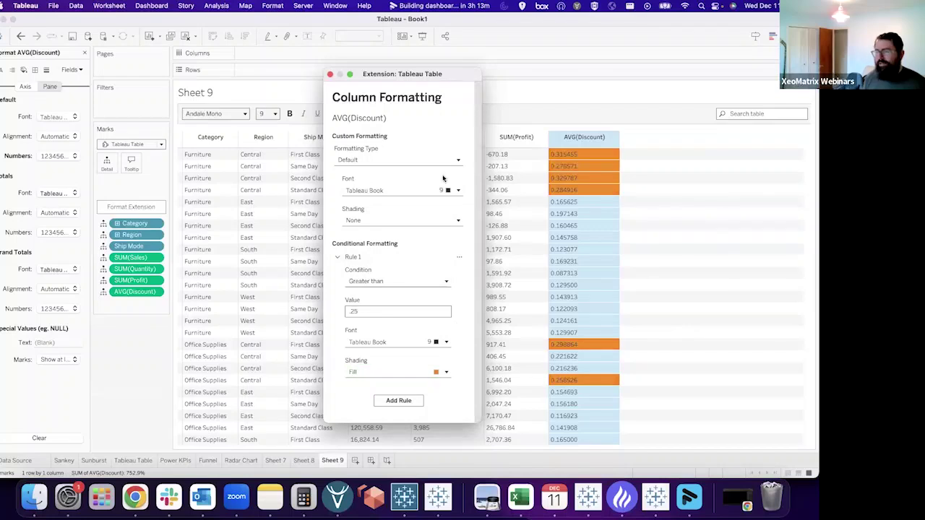
{"action": "left_click", "coordinate": [650, 196]}
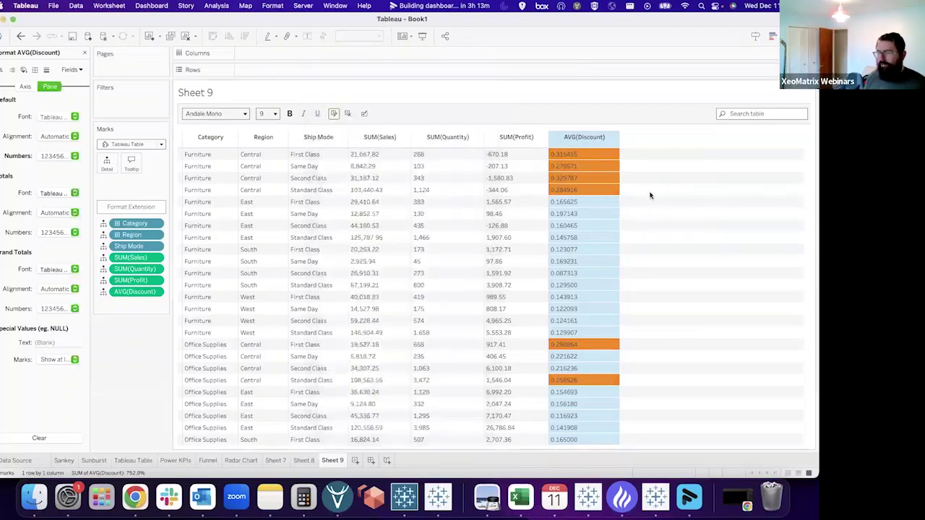
{"action": "left_click", "coordinate": [570, 146]}
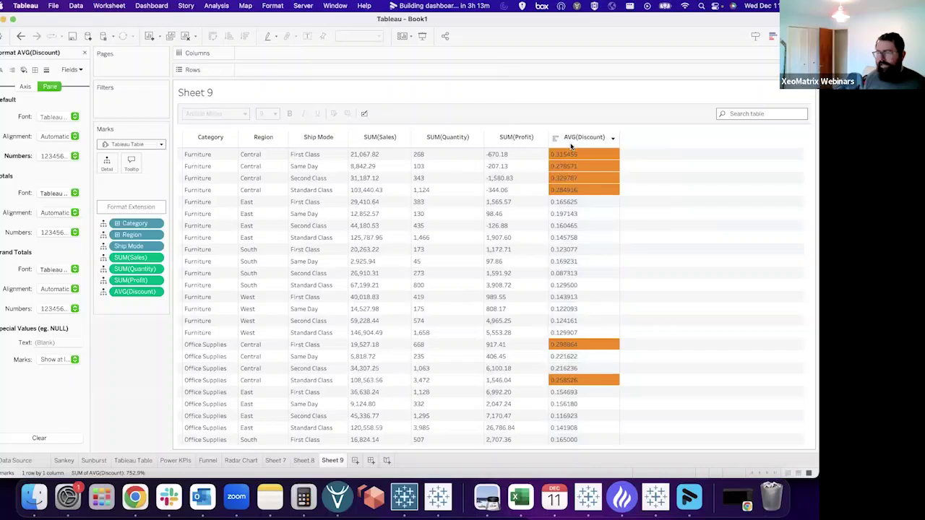
Add a conditional formatting rule to the SUM(Profit) column that shades negative values red
{"action": "left_click", "coordinate": [517, 143]}
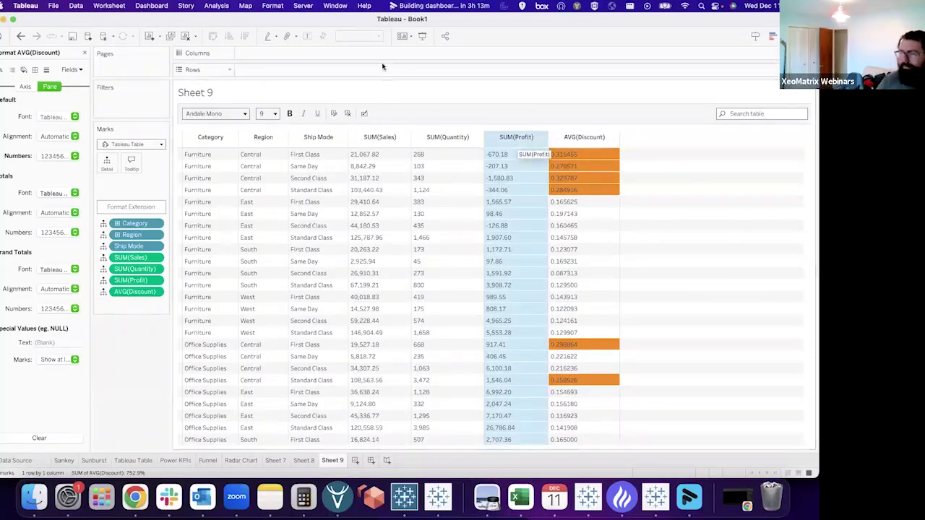
{"action": "left_click", "coordinate": [334, 113]}
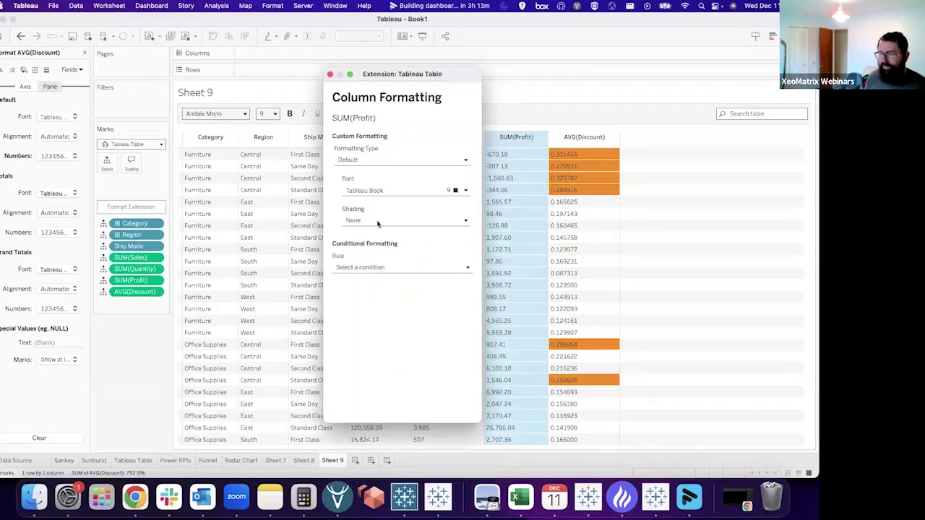
{"action": "left_click", "coordinate": [370, 266]}
{"action": "left_click", "coordinate": [391, 317]}
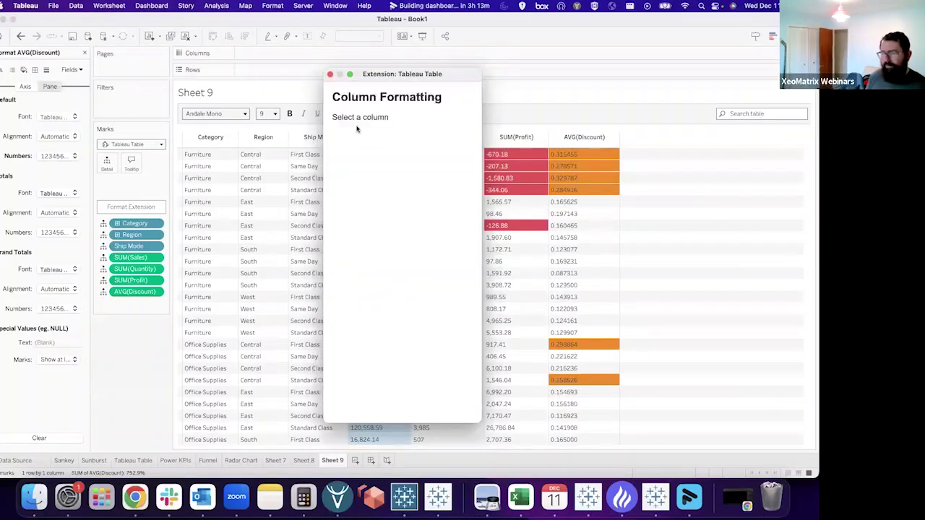
Add a Greater than rule to the SUM(Sales) column that shades high sales values green
{"action": "left_click", "coordinate": [368, 268]}
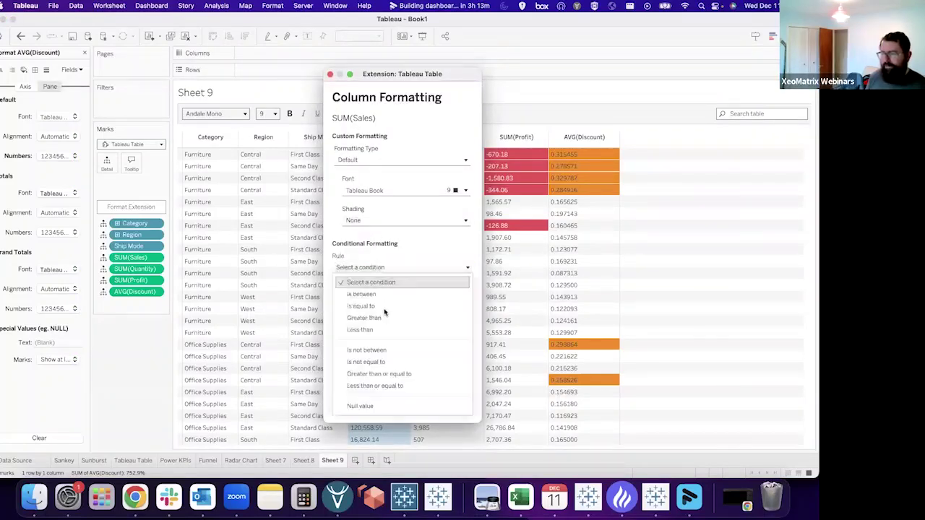
{"action": "left_click", "coordinate": [385, 317]}
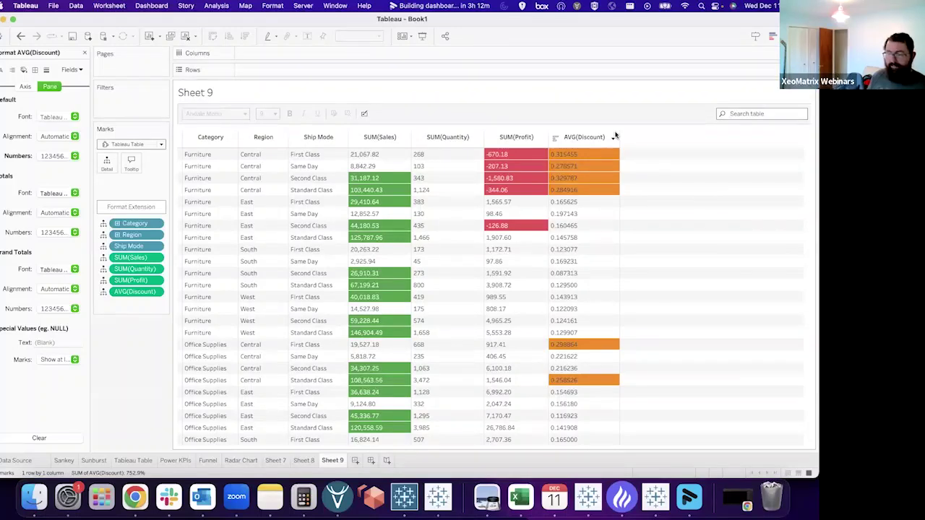
{"action": "mouse_move", "coordinate": [376, 191]}
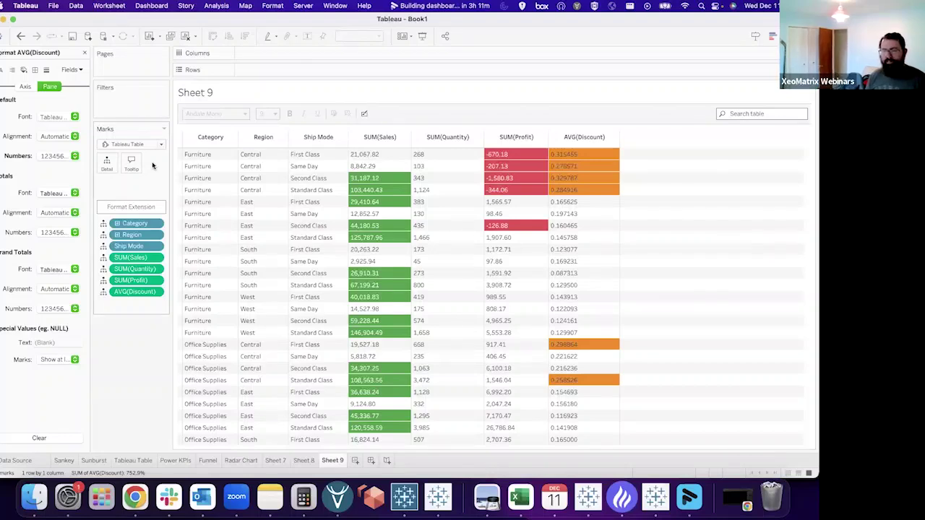
{"action": "left_click", "coordinate": [219, 138]}
{"action": "left_click", "coordinate": [231, 137]}
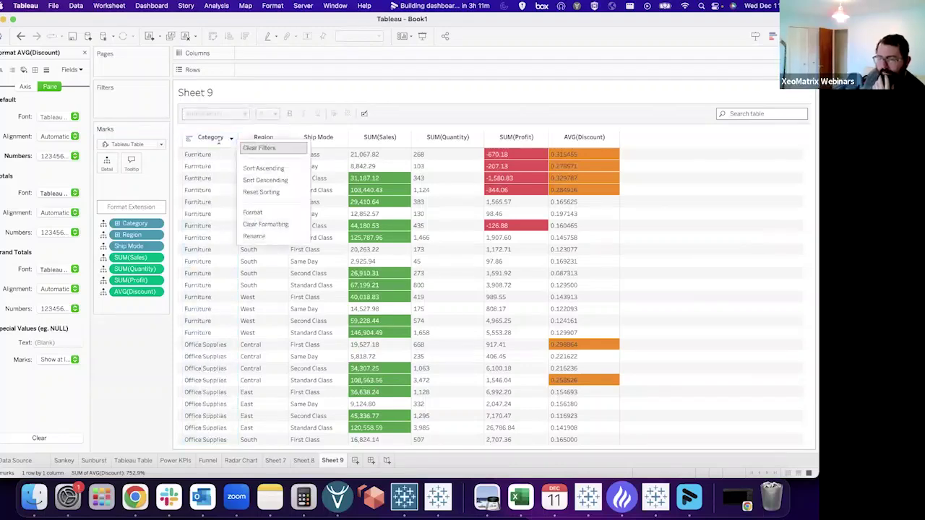
{"action": "key", "text": "Escape"}
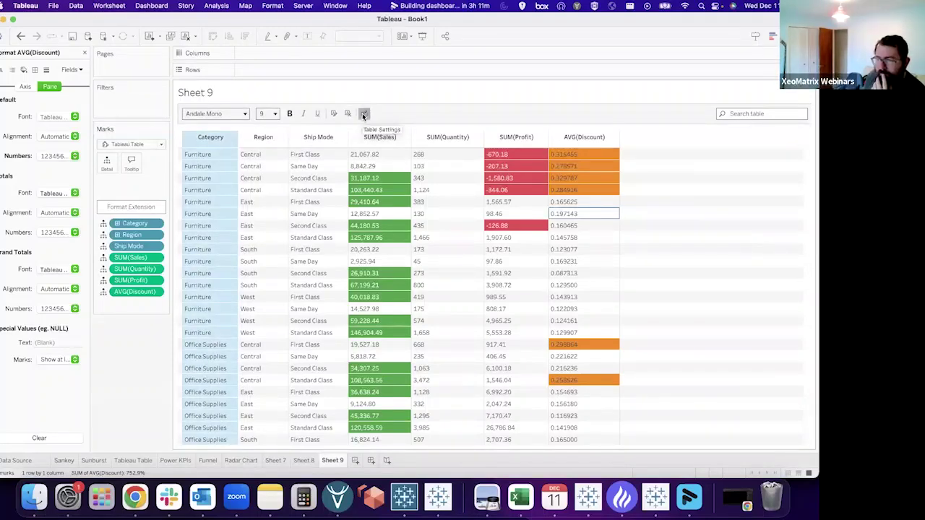
Turn on column filters and Excel download in the table extension's settings, then close the settings
{"action": "left_click", "coordinate": [363, 114]}
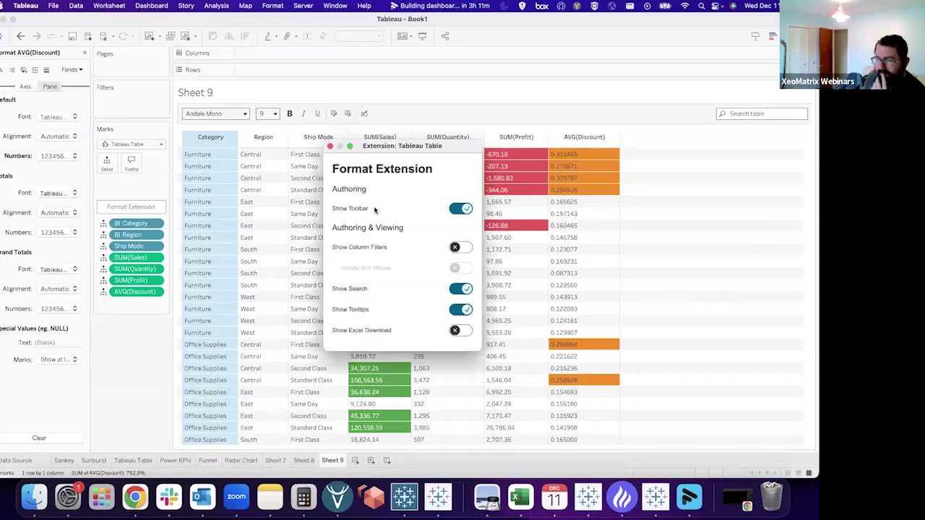
{"action": "left_click", "coordinate": [456, 250]}
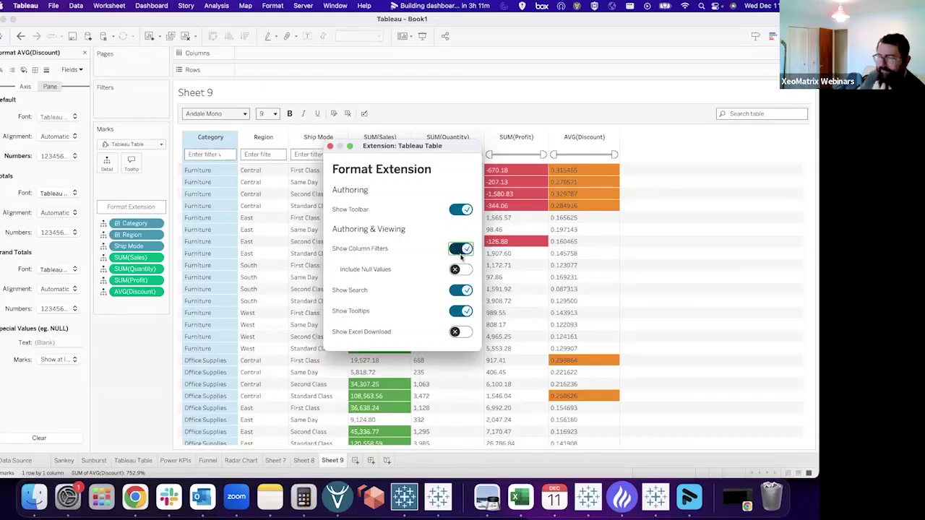
{"action": "left_click", "coordinate": [455, 333]}
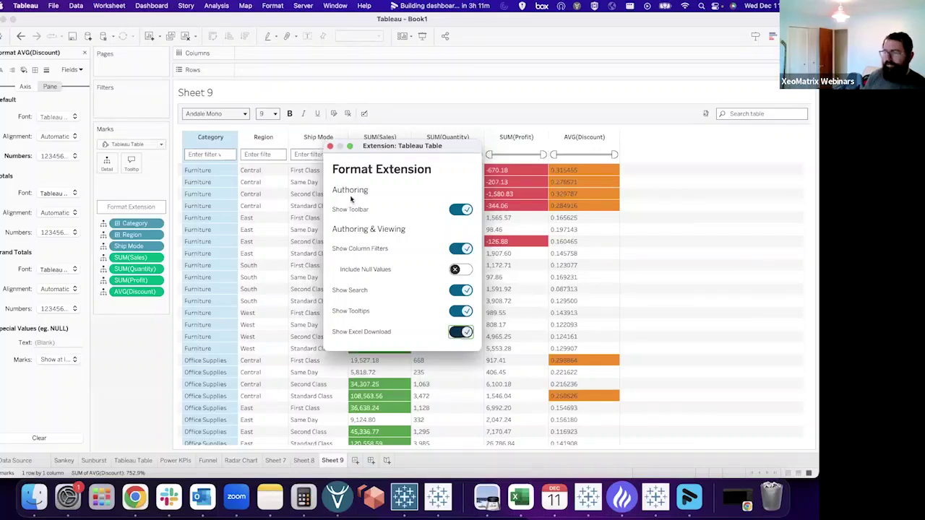
{"action": "left_click", "coordinate": [468, 128]}
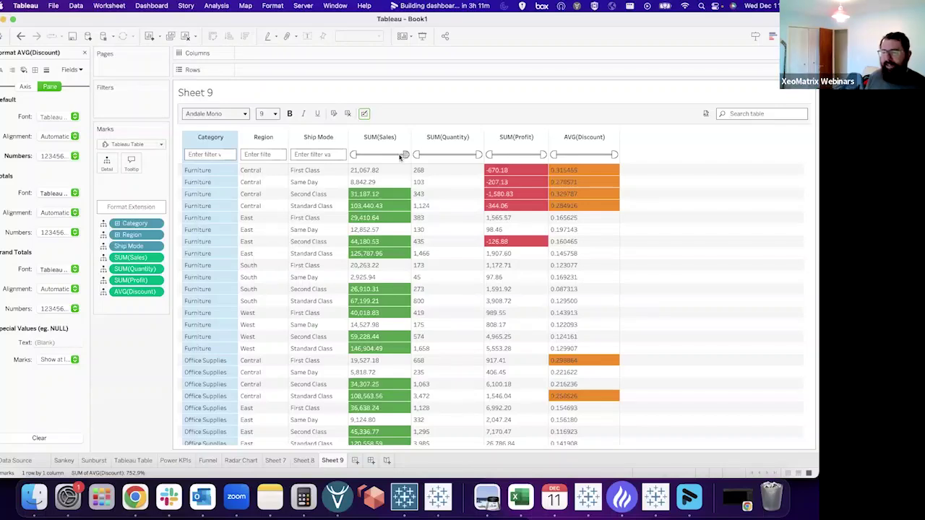
Try out the range filters on the SUM(Sales) and SUM(Quantity) columns and restore their full ranges
{"action": "left_click_drag", "start_coordinate": [402, 155], "coordinate": [396, 155]}
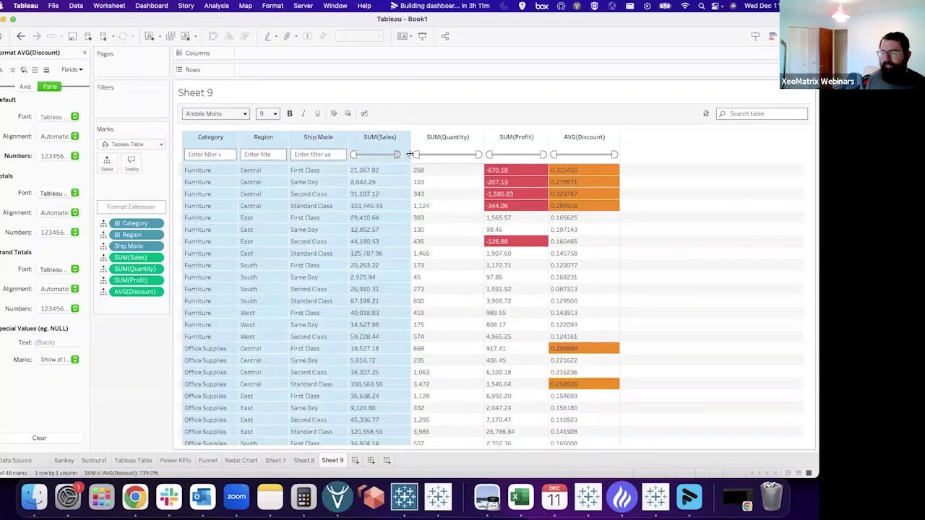
{"action": "mouse_move", "coordinate": [354, 155]}
{"action": "left_mouse_down"}
{"action": "mouse_move", "coordinate": [366, 156]}
{"action": "mouse_move", "coordinate": [354, 154]}
{"action": "left_mouse_up"}
{"action": "left_click_drag", "start_coordinate": [427, 160], "coordinate": [416, 157]}
{"action": "left_click", "coordinate": [479, 156]}
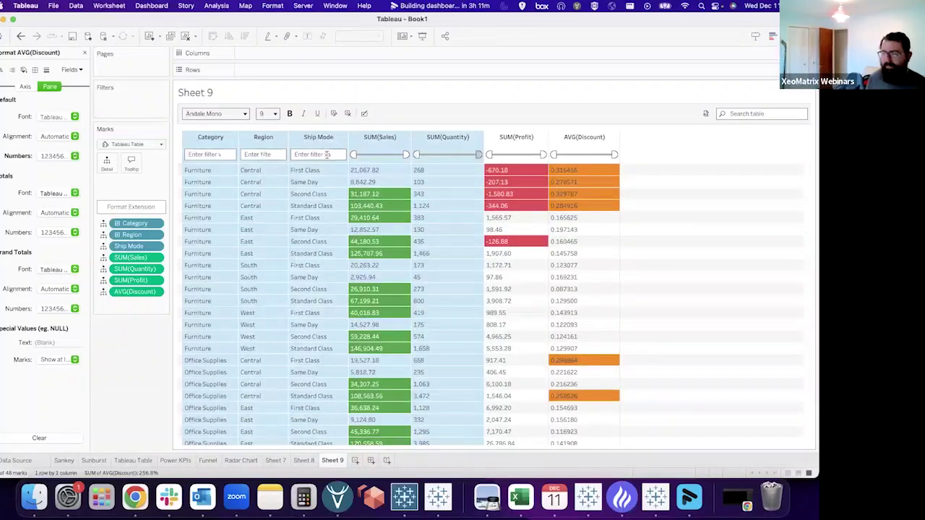
Filter the table's Region column by "west", then clear that filter
{"action": "left_click", "coordinate": [285, 154]}
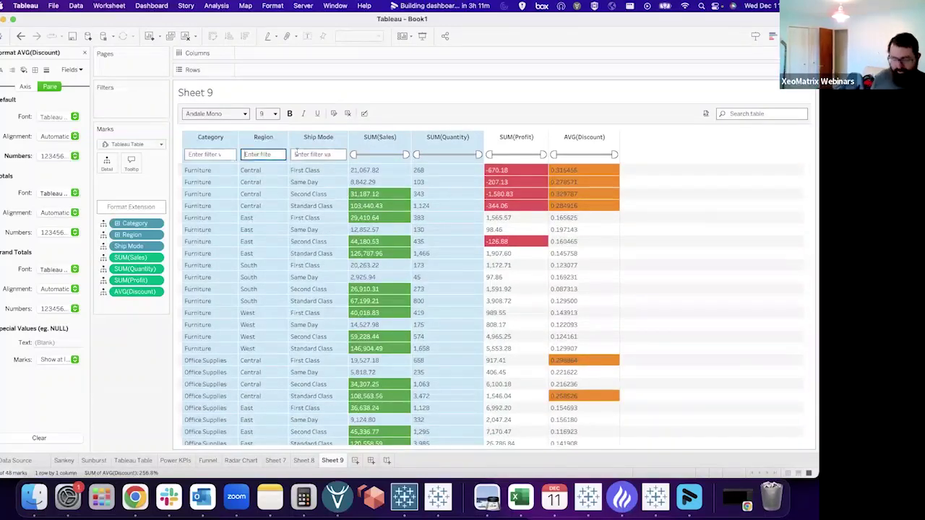
{"action": "type", "text": "west"}
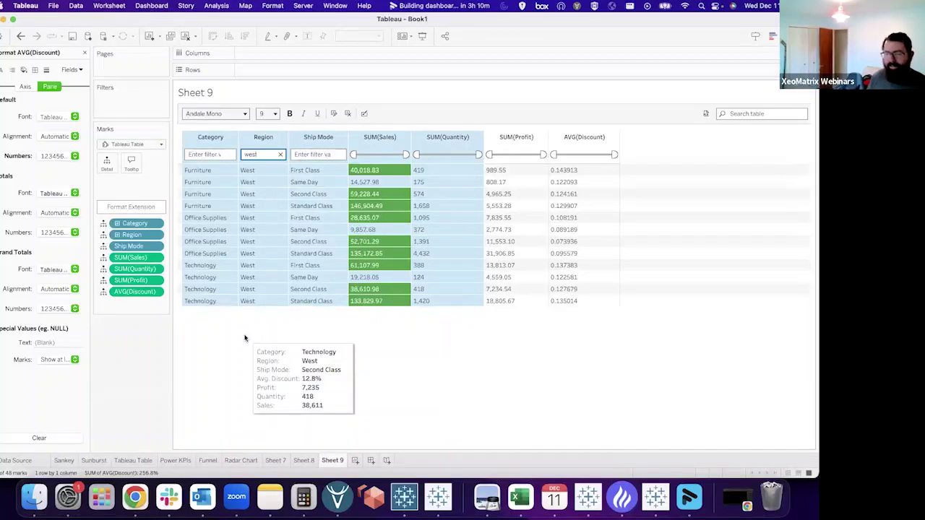
{"action": "left_click", "coordinate": [280, 154]}
Filter the table's Category column by "off", then clear the filter to show all rows again
{"action": "left_click", "coordinate": [209, 154]}
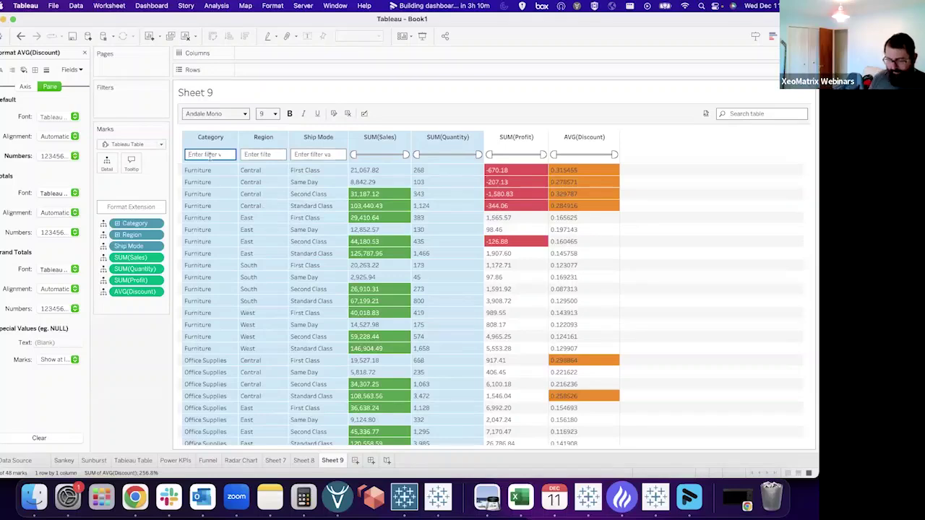
{"action": "type", "text": "off"}
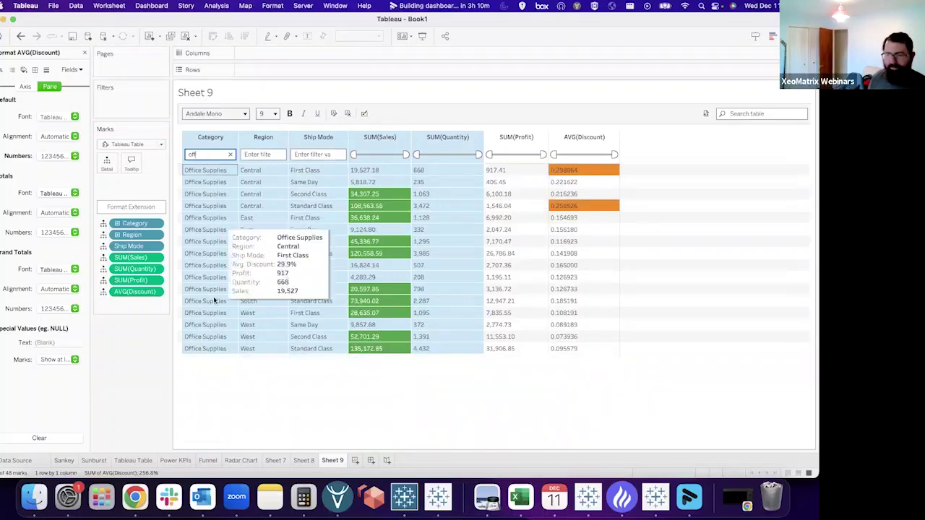
{"action": "left_click", "coordinate": [230, 379]}
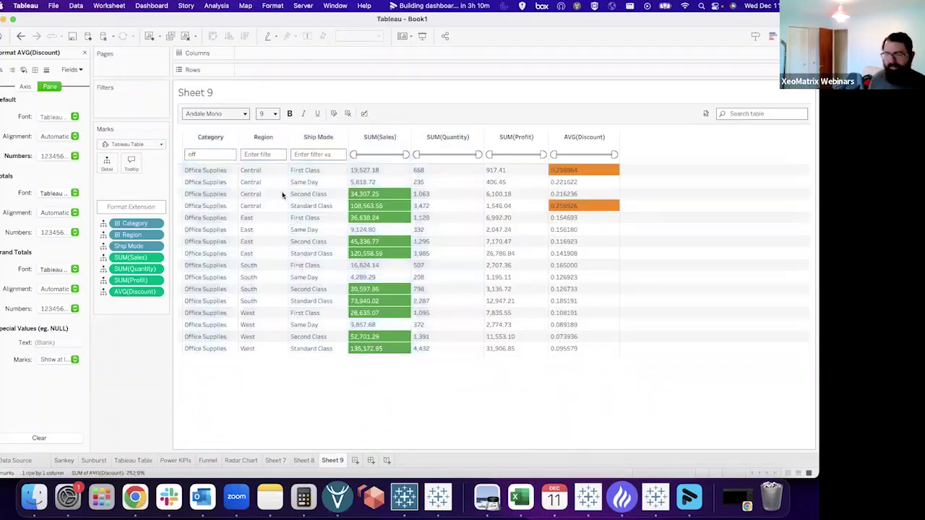
{"action": "left_click", "coordinate": [233, 153]}
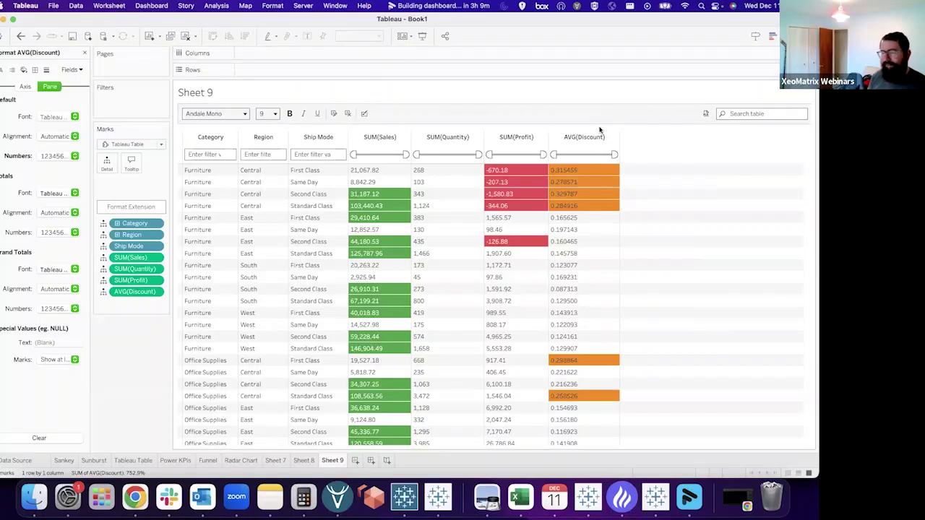
Check the number format applied to the AVG(Discount) field, then leave its format options as they are
{"action": "mouse_move", "coordinate": [601, 251]}
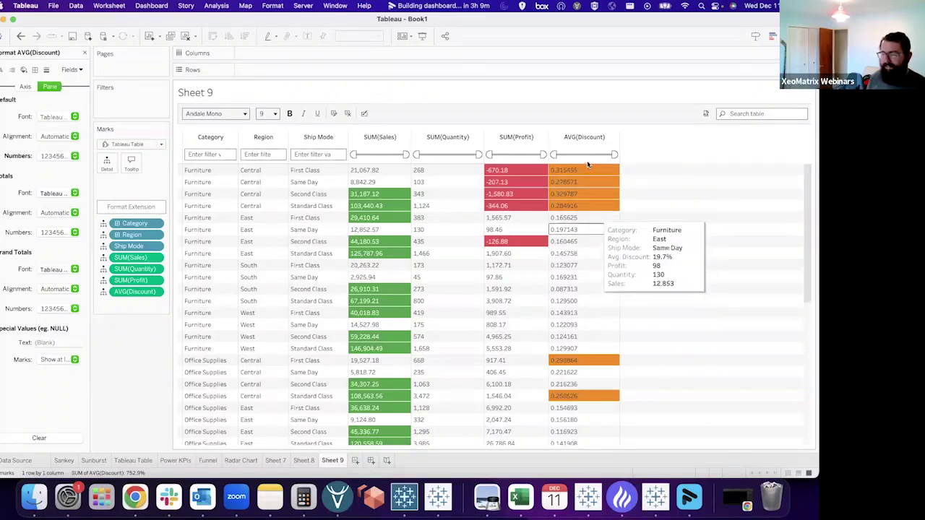
{"action": "right_click", "coordinate": [143, 292]}
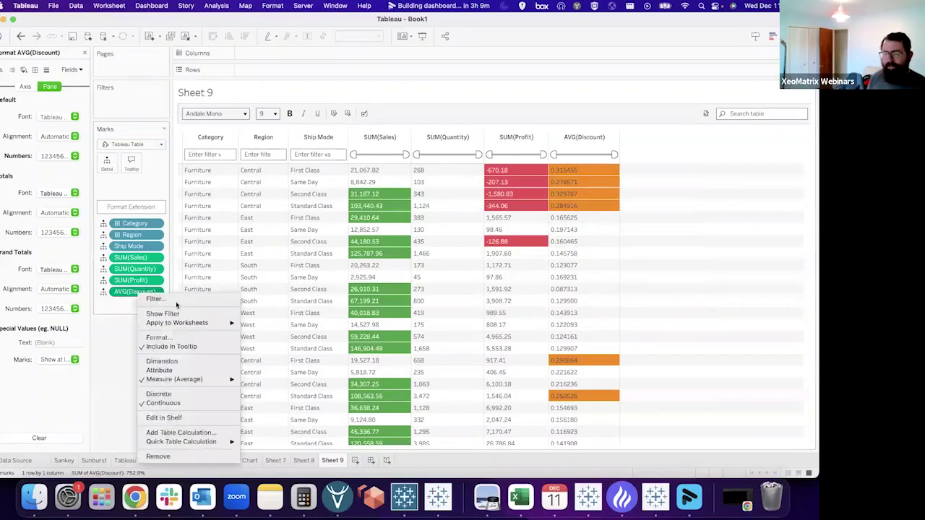
{"action": "left_click", "coordinate": [186, 339]}
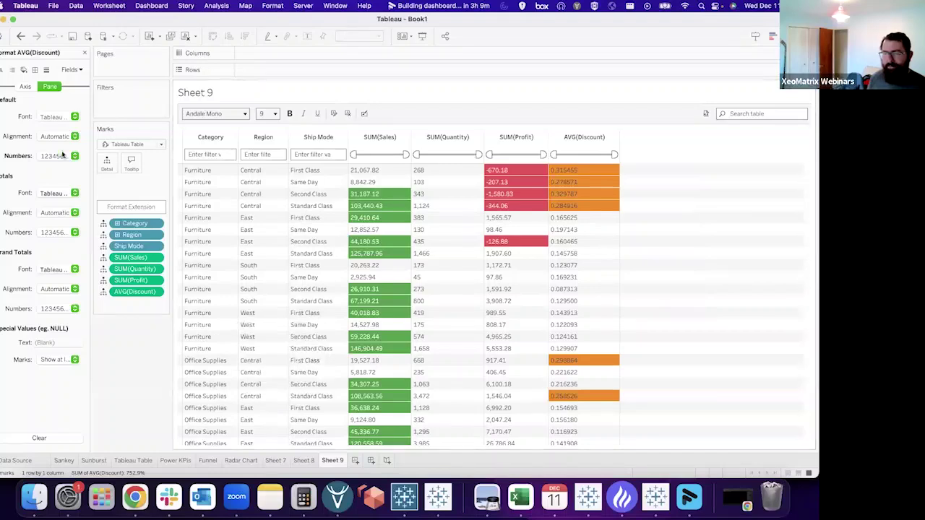
{"action": "left_click", "coordinate": [70, 156]}
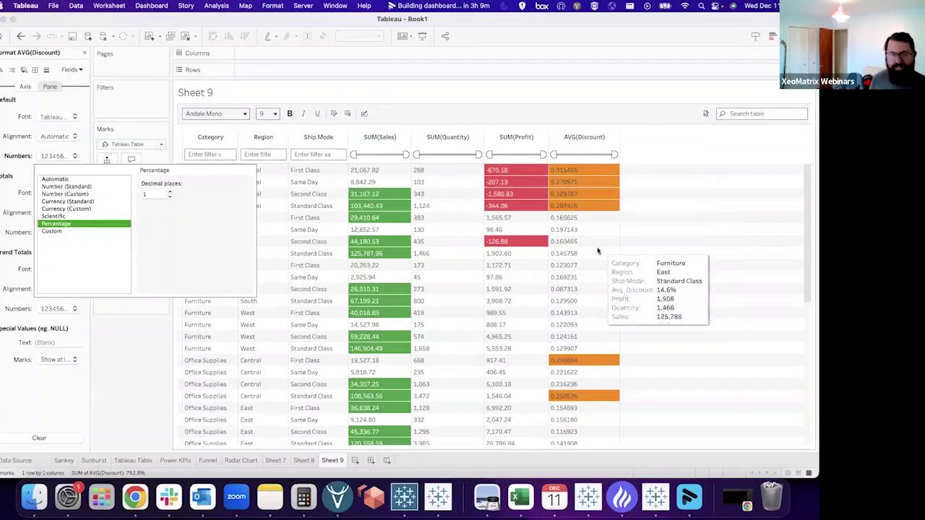
{"action": "left_click", "coordinate": [620, 120]}
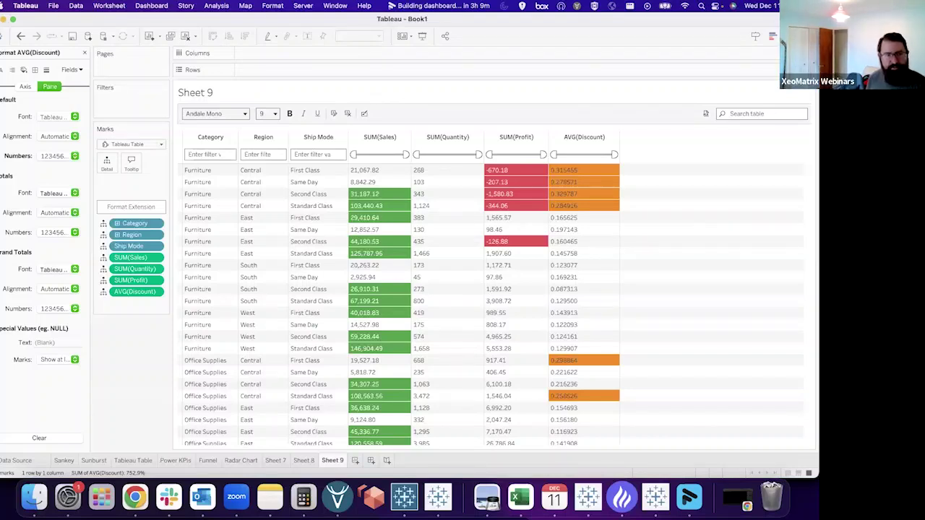
Review the flows of the Sankey chart on Sheet 7, then return to the table on Sheet 9
{"action": "left_click", "coordinate": [277, 462]}
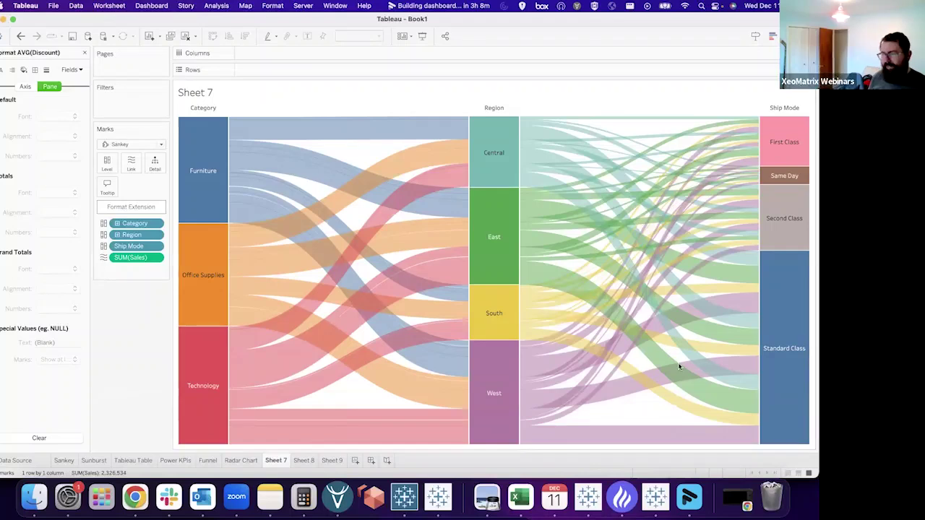
{"action": "mouse_move", "coordinate": [627, 348]}
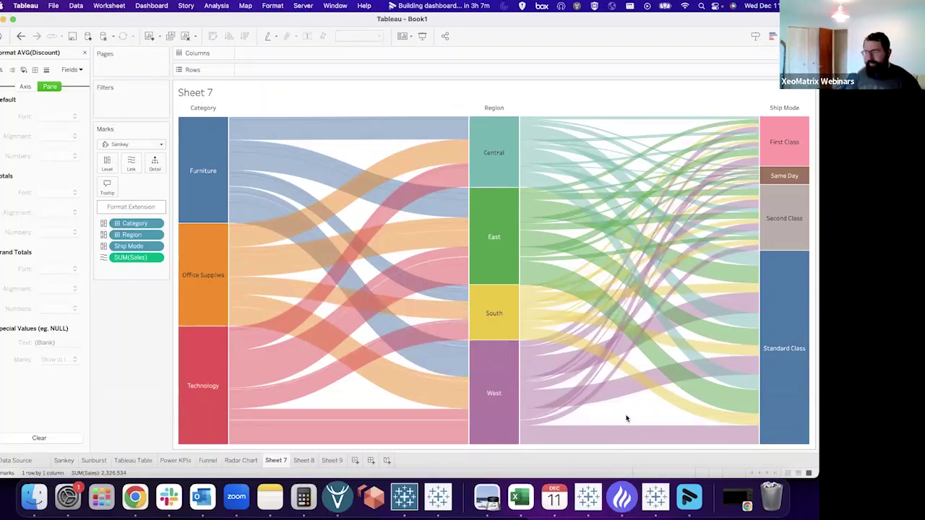
{"action": "mouse_move", "coordinate": [626, 396]}
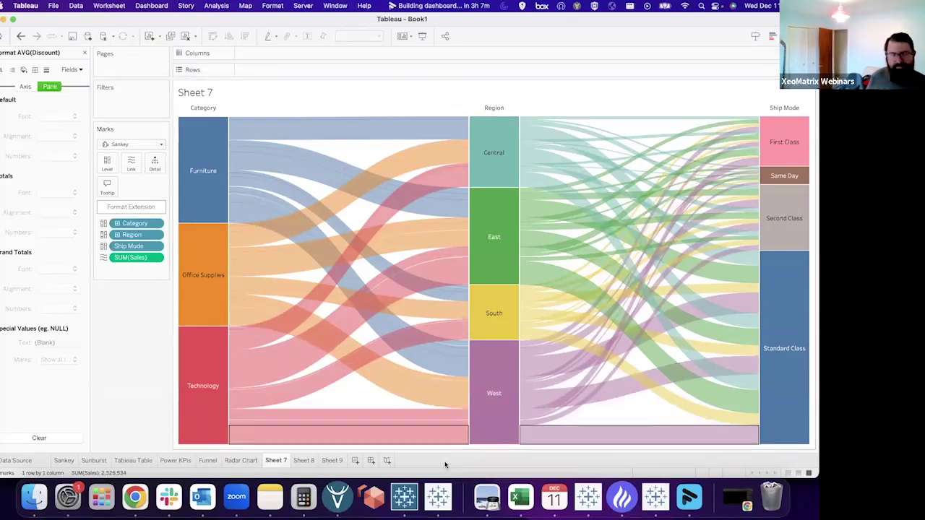
{"action": "left_click", "coordinate": [331, 461]}
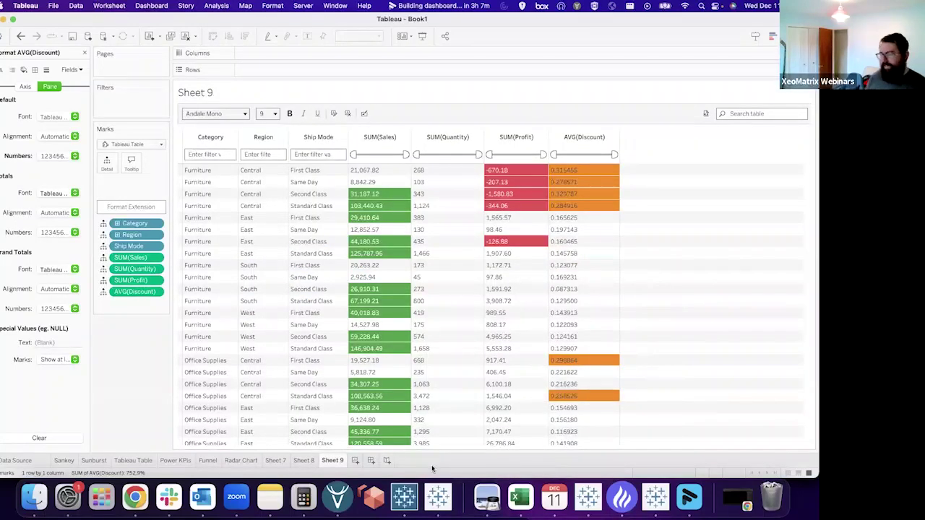
Create a new worksheet, search the viz extensions for "power" and open the PowerKPIs details
{"action": "left_click", "coordinate": [355, 461]}
{"action": "left_click", "coordinate": [130, 144]}
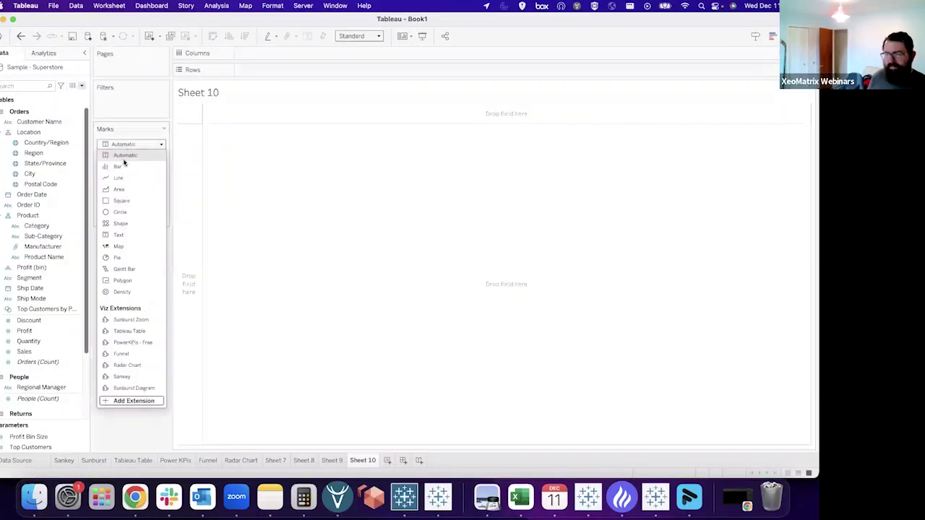
{"action": "left_click", "coordinate": [133, 401]}
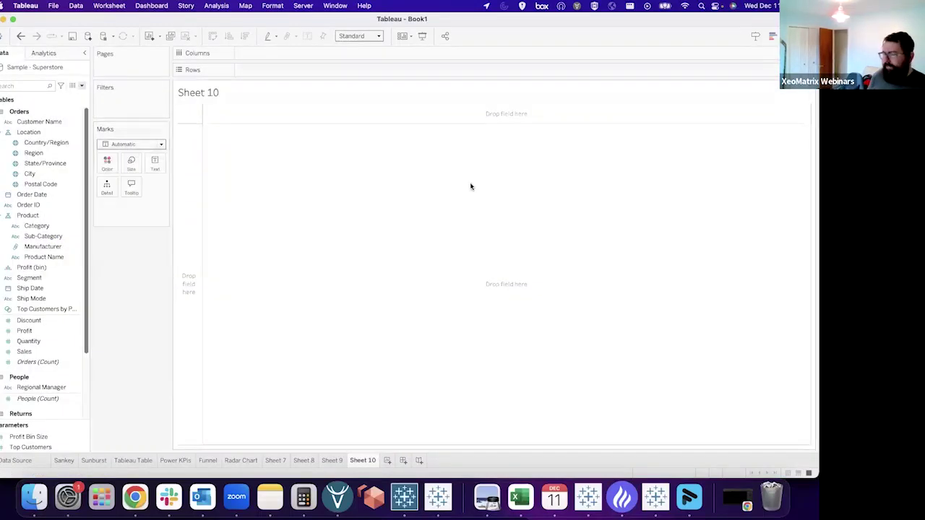
{"action": "left_click", "coordinate": [237, 128]}
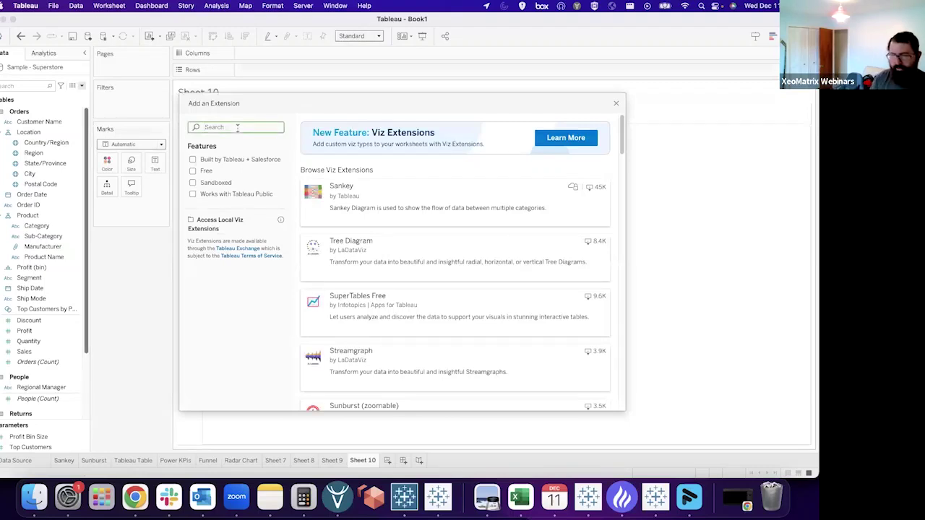
{"action": "type", "text": "power"}
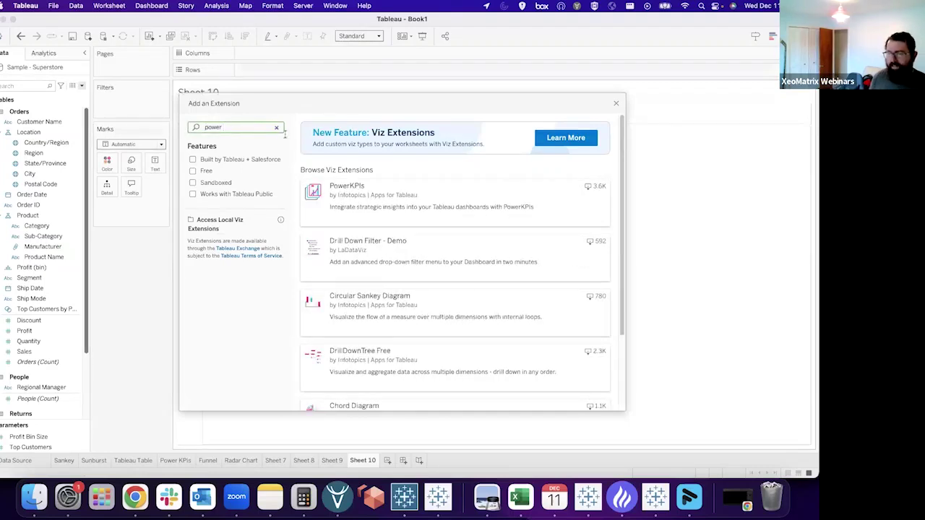
{"action": "left_click", "coordinate": [402, 212]}
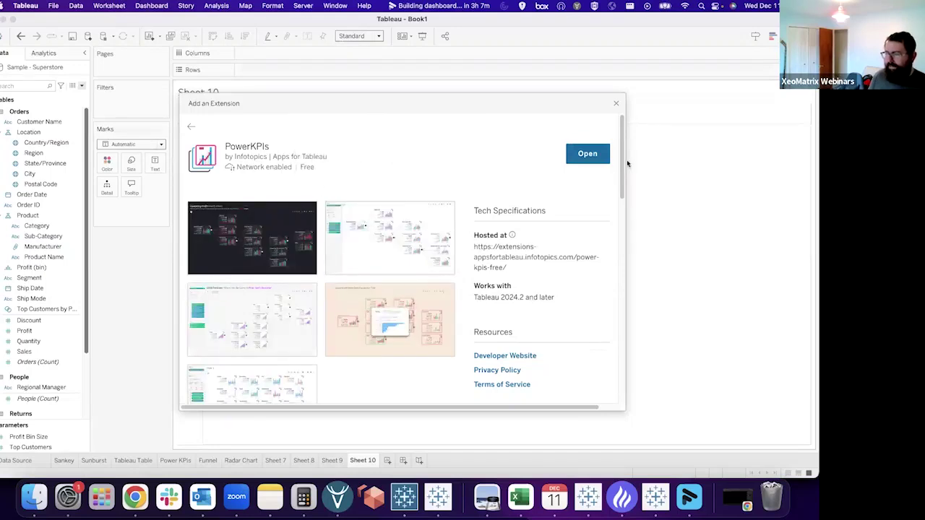
Read through the PowerKPIs description, then add the extension to the sheet and allow it to run
{"action": "scroll", "coordinate": [425, 304], "scroll_direction": "down", "scroll_amount": 10}
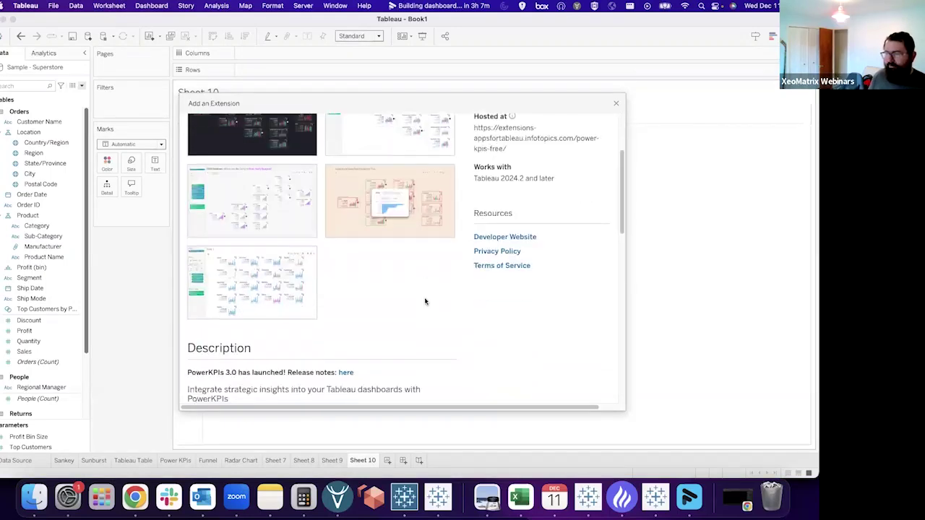
{"action": "scroll", "coordinate": [422, 303], "scroll_direction": "down", "scroll_amount": 2}
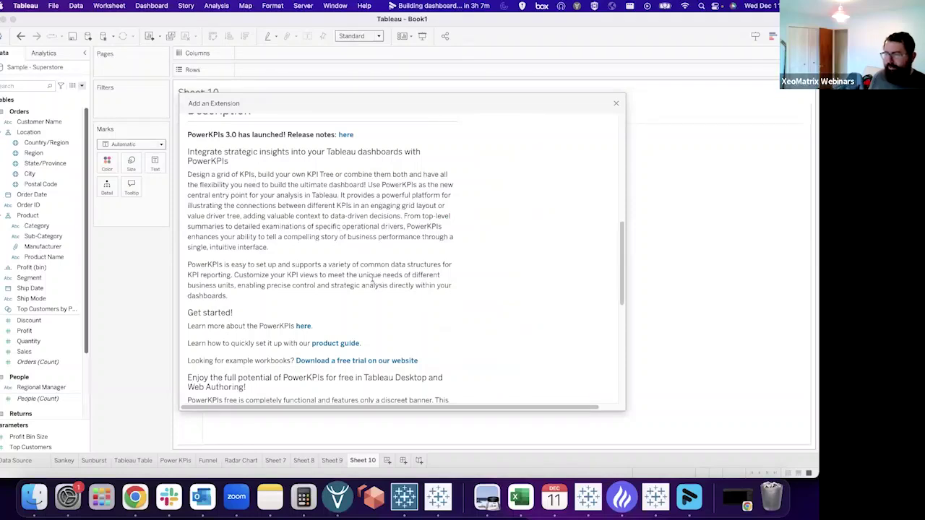
{"action": "scroll", "coordinate": [380, 281], "scroll_direction": "down", "scroll_amount": 5}
{"action": "scroll", "coordinate": [414, 273], "scroll_direction": "up", "scroll_amount": 15}
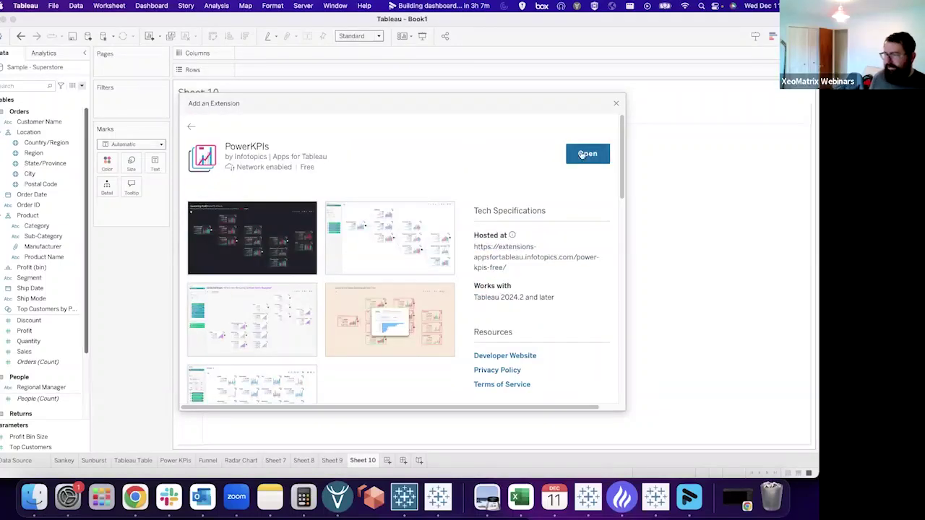
{"action": "left_click", "coordinate": [580, 154]}
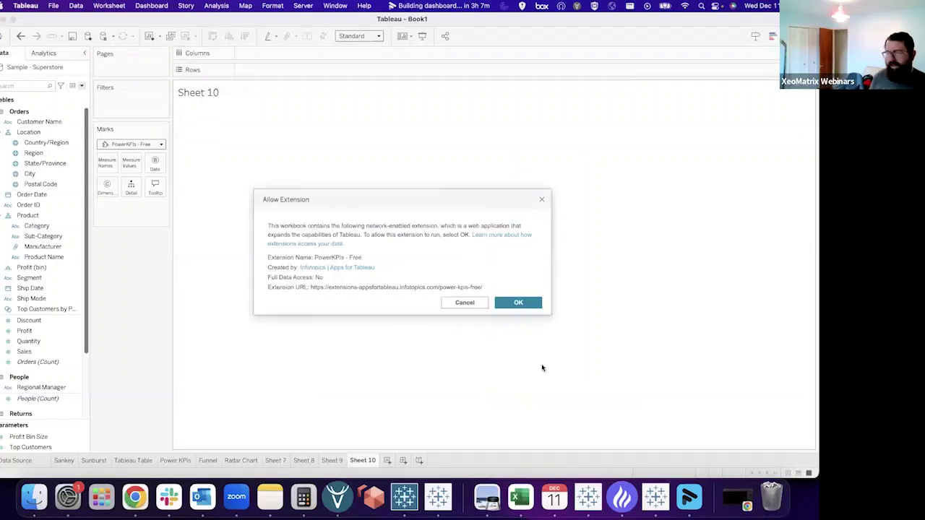
{"action": "left_click", "coordinate": [518, 303]}
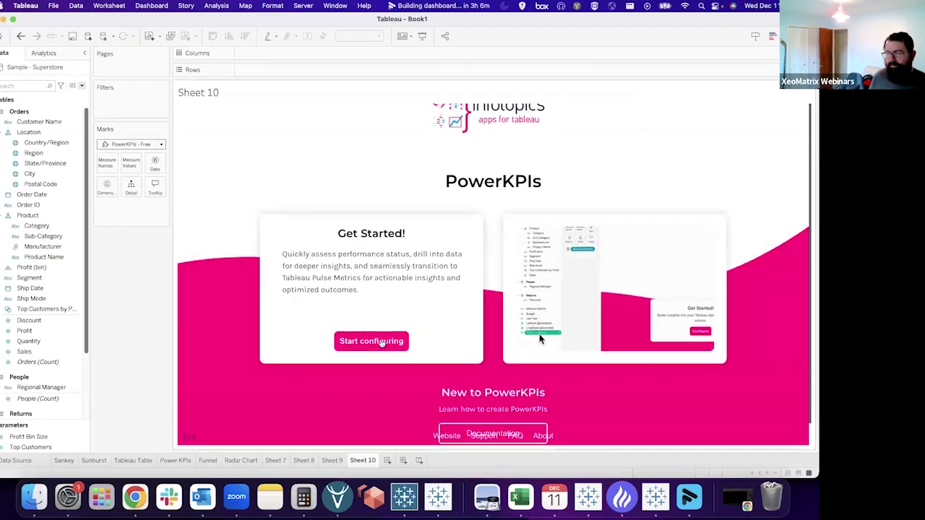
Start configuring PowerKPIs, then collapse and reopen its settings menu beside the setup instructions
{"action": "left_click", "coordinate": [382, 343]}
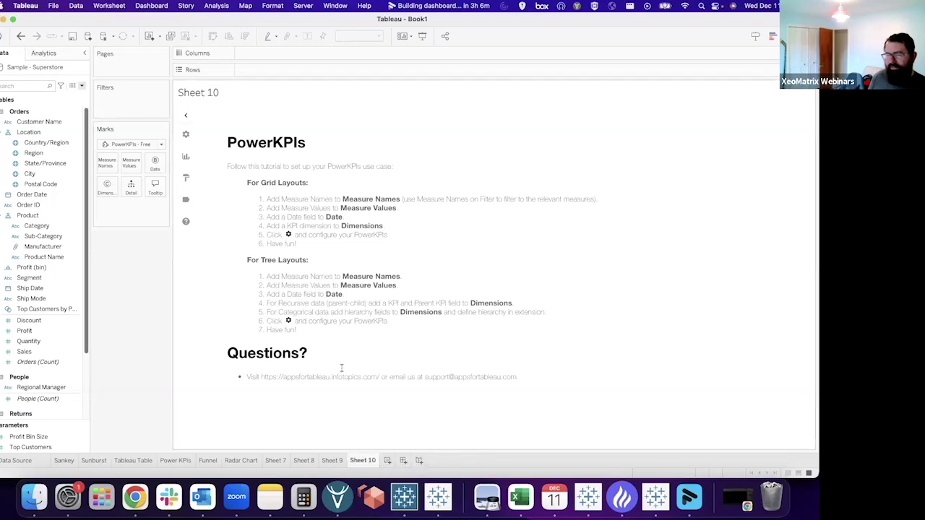
{"action": "left_click", "coordinate": [188, 118]}
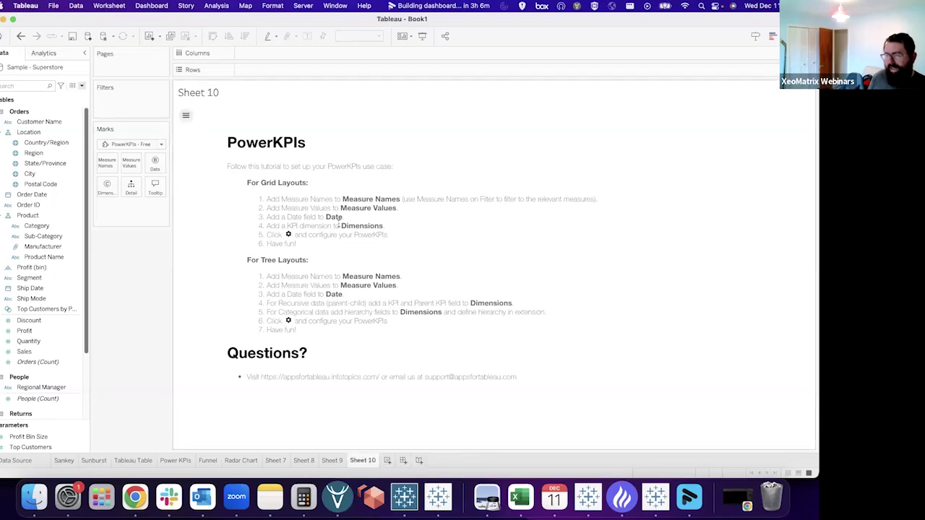
{"action": "left_click", "coordinate": [189, 119]}
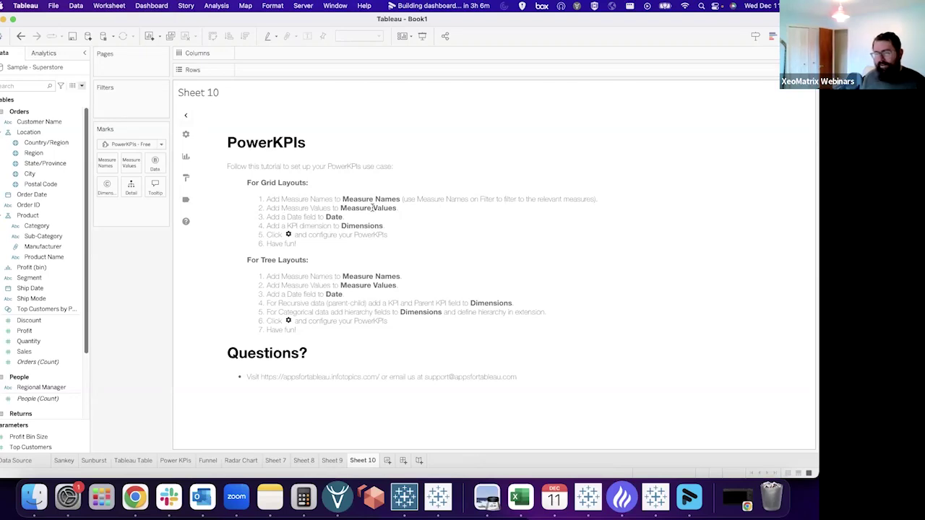
Find the "measure" fields and assign Measure Names and Measure Values to the matching PowerKPIs encodings
{"action": "scroll", "coordinate": [44, 293], "scroll_direction": "down", "scroll_amount": 3}
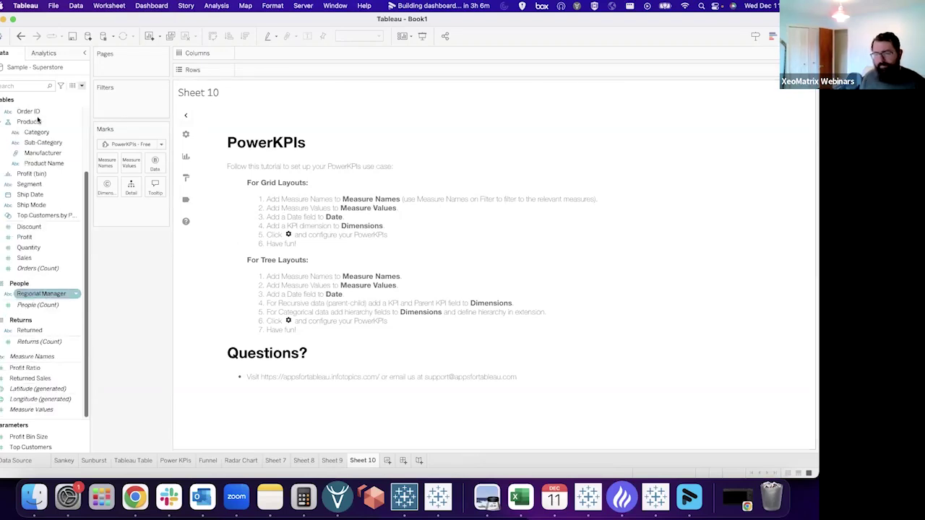
{"action": "left_click", "coordinate": [18, 85]}
{"action": "type", "text": "meas"}
{"action": "type", "text": "ure"}
{"action": "left_click_drag", "start_coordinate": [21, 109], "coordinate": [128, 165]}
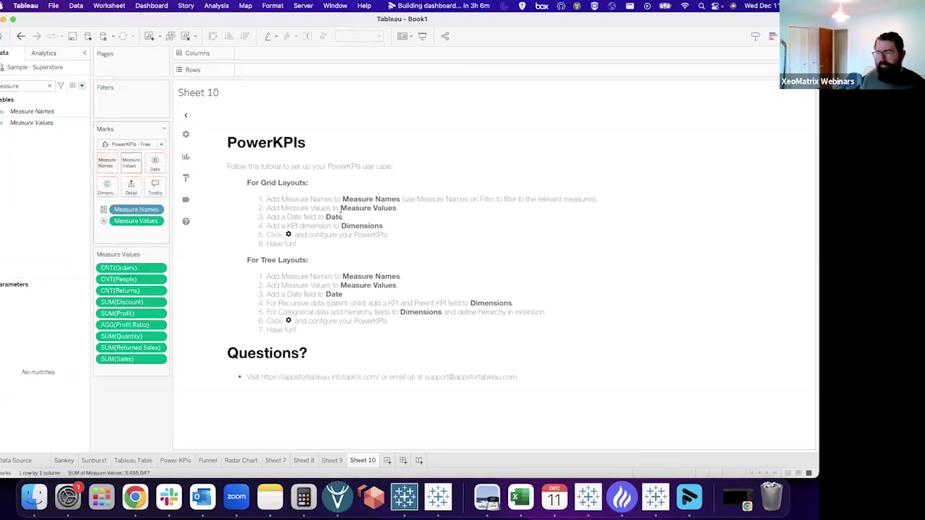
Replace the field search with "ship" and assign Ship Date to the PowerKPIs Date encoding
{"action": "left_click", "coordinate": [51, 86]}
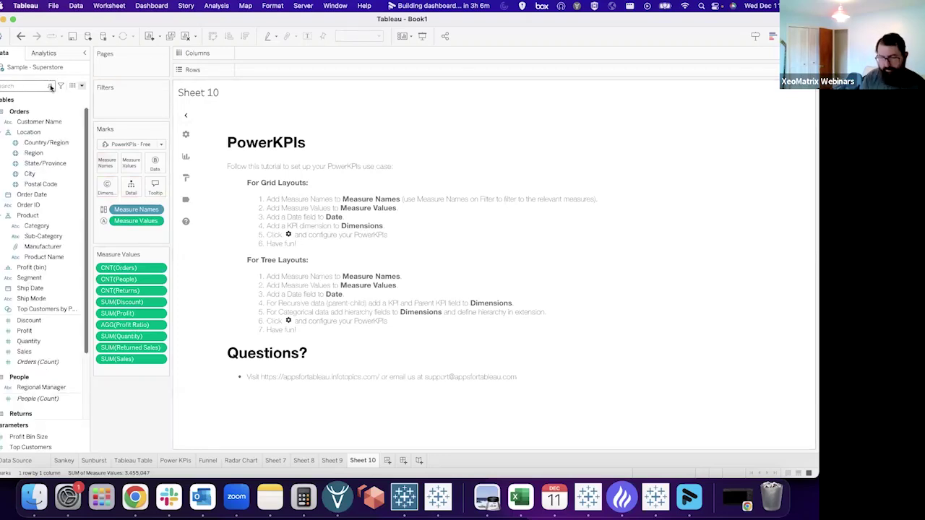
{"action": "type", "text": "ship"}
{"action": "left_click_drag", "start_coordinate": [31, 122], "coordinate": [154, 165]}
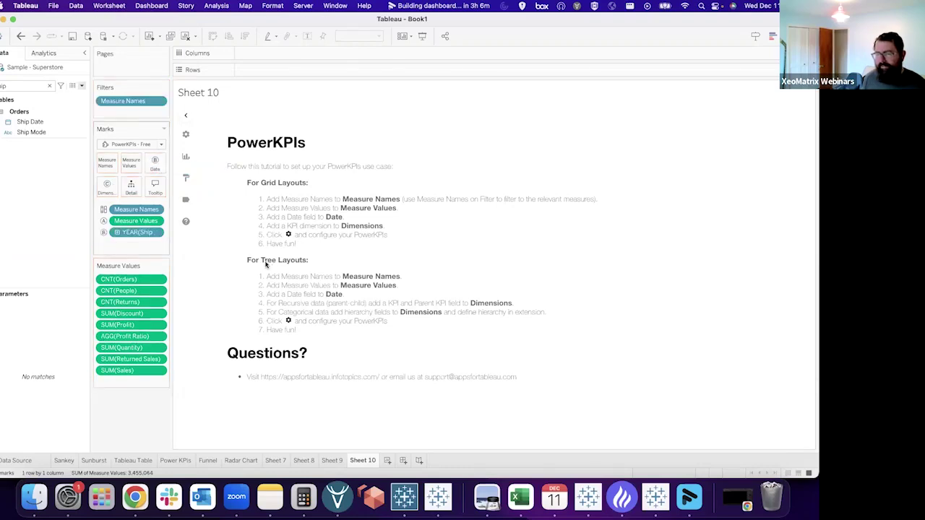
Drill the YEAR(Ship Date) field down to discrete months and remove the higher date levels from the encoding
{"action": "right_click", "coordinate": [133, 231]}
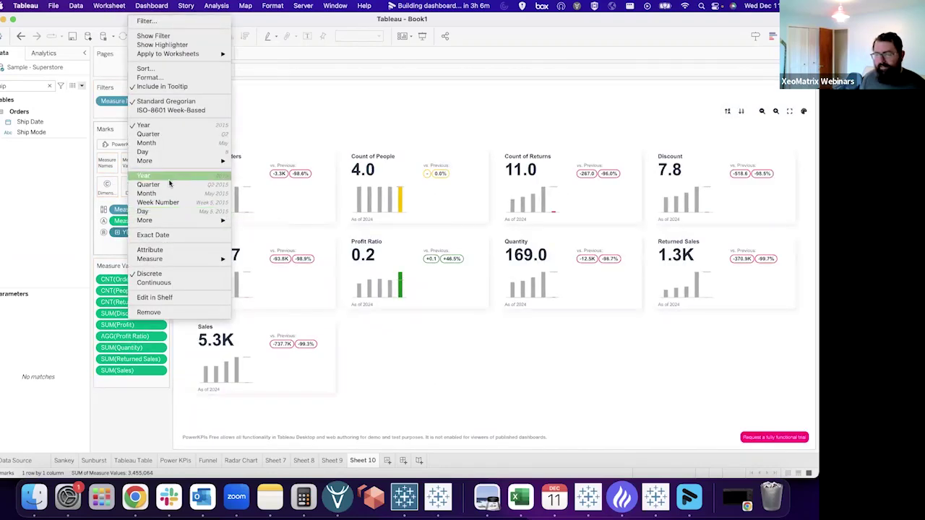
{"action": "left_click", "coordinate": [99, 241]}
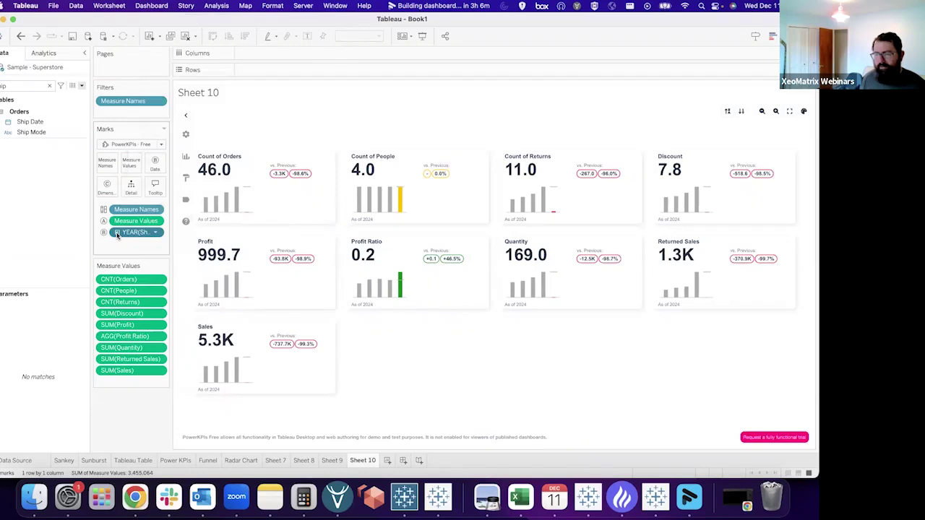
{"action": "left_click", "coordinate": [117, 232]}
{"action": "left_click", "coordinate": [118, 243]}
{"action": "left_click_drag", "start_coordinate": [51, 244], "coordinate": [52, 242]}
{"action": "left_click_drag", "start_coordinate": [137, 210], "coordinate": [159, 166]}
{"action": "left_click_drag", "start_coordinate": [125, 233], "coordinate": [21, 236]}
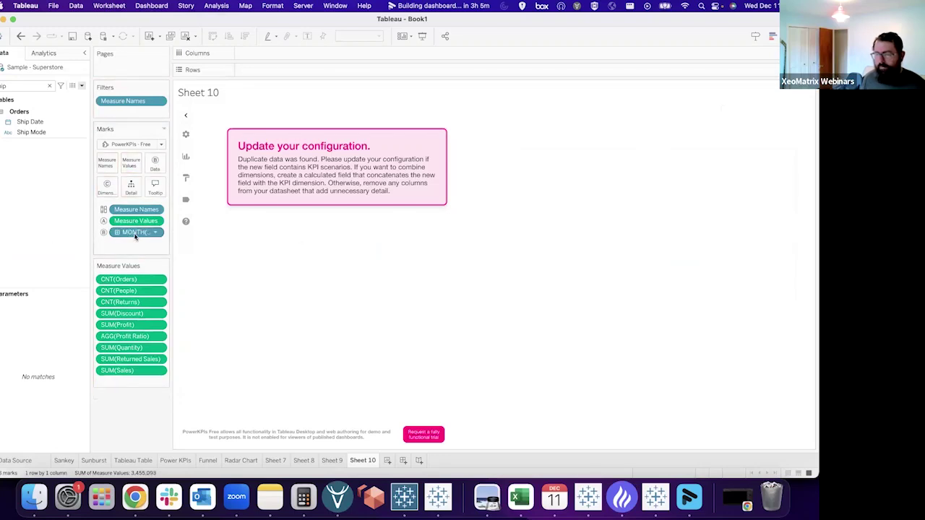
Change the Ship Date field to the continuous month-and-year level
{"action": "right_click", "coordinate": [137, 236]}
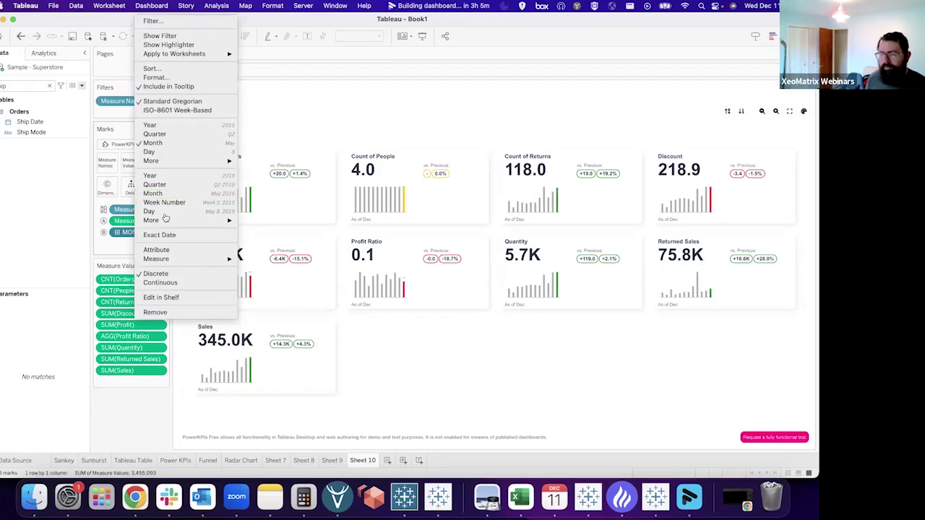
{"action": "left_click", "coordinate": [153, 193]}
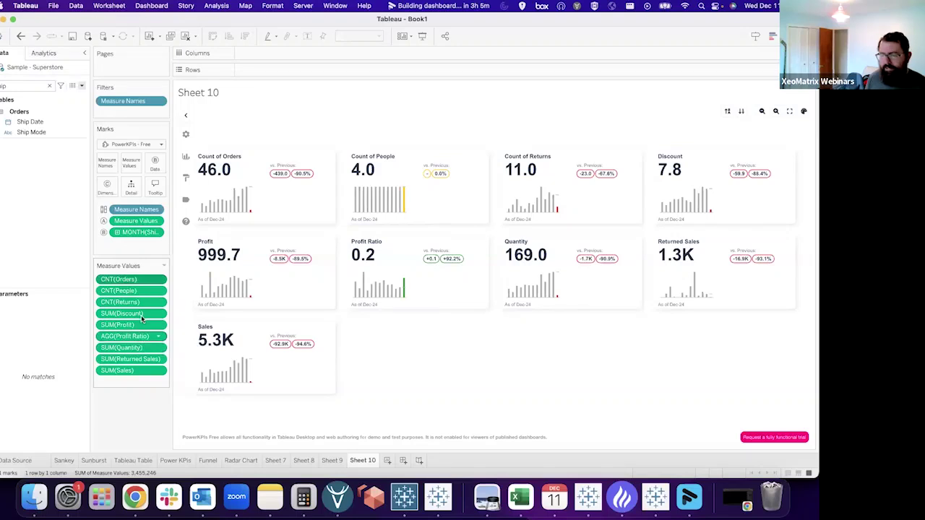
Filter Measure Names so that only Sales is included in the PowerKPIs view
{"action": "right_click", "coordinate": [125, 370]}
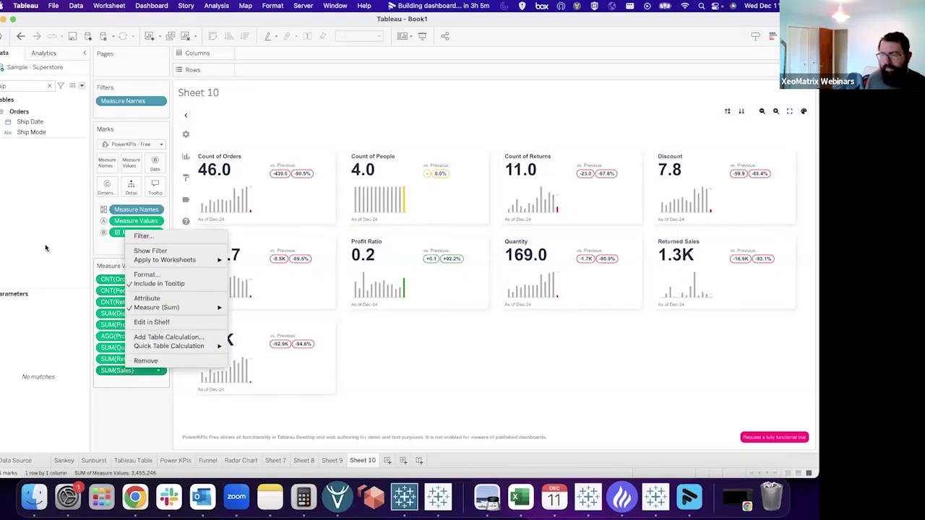
{"action": "left_click", "coordinate": [145, 283]}
{"action": "left_click", "coordinate": [159, 101]}
{"action": "left_click", "coordinate": [120, 112]}
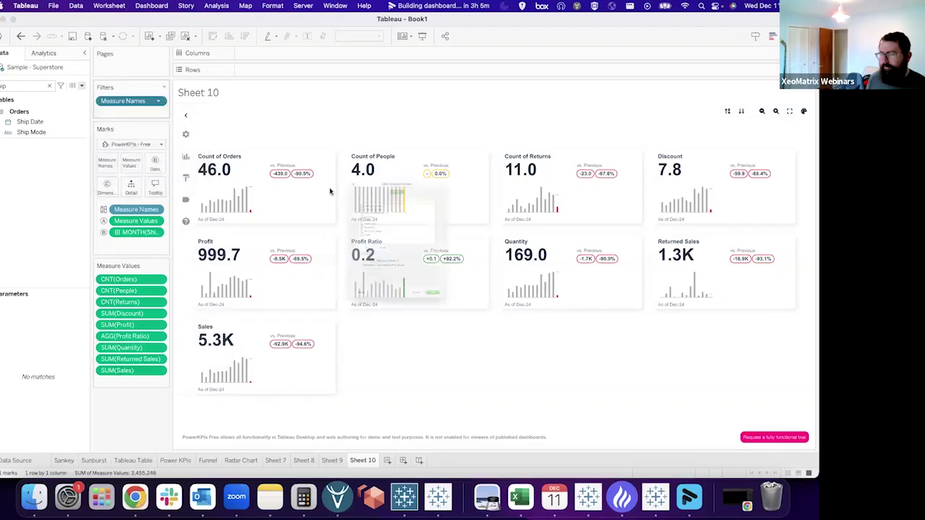
{"action": "left_click", "coordinate": [361, 264]}
{"action": "left_click", "coordinate": [315, 232]}
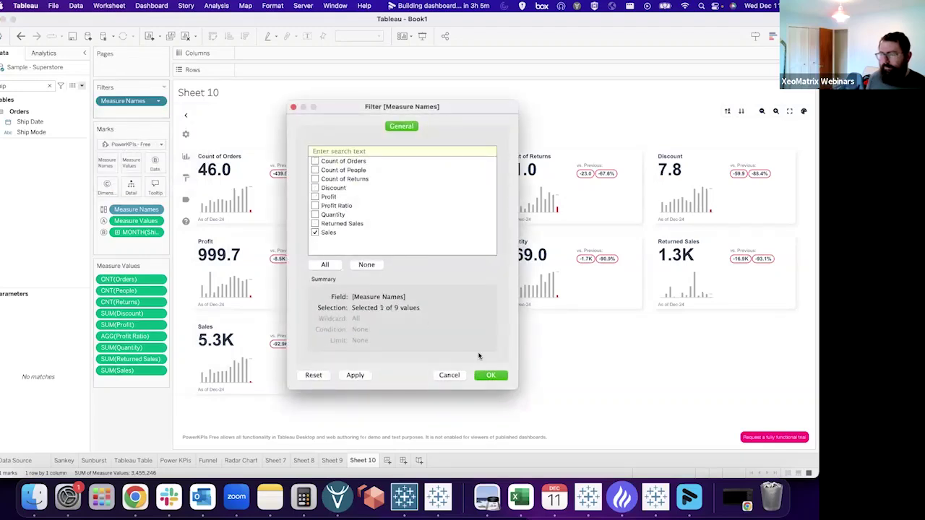
{"action": "left_click", "coordinate": [492, 376]}
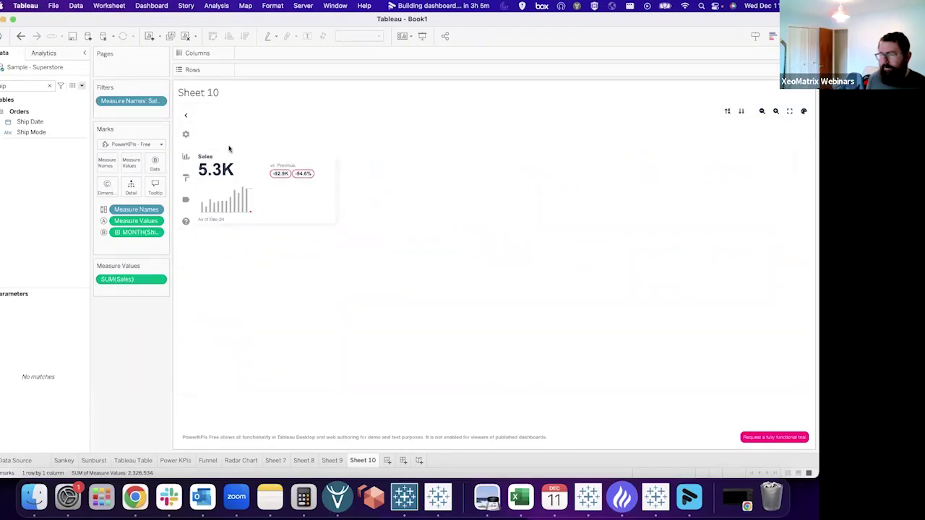
Replace the field search with "region" and assign Region to the PowerKPIs Dimensions encoding
{"action": "left_click", "coordinate": [49, 86]}
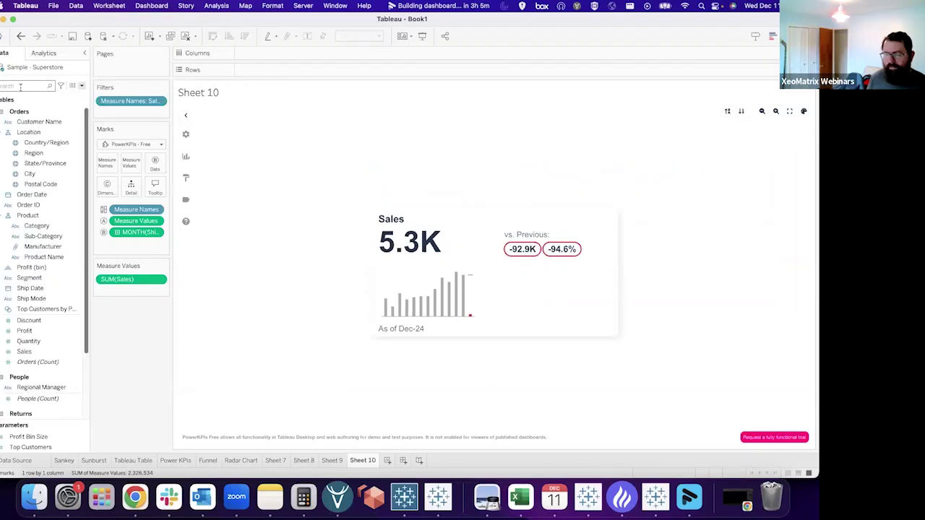
{"action": "type", "text": "reg"}
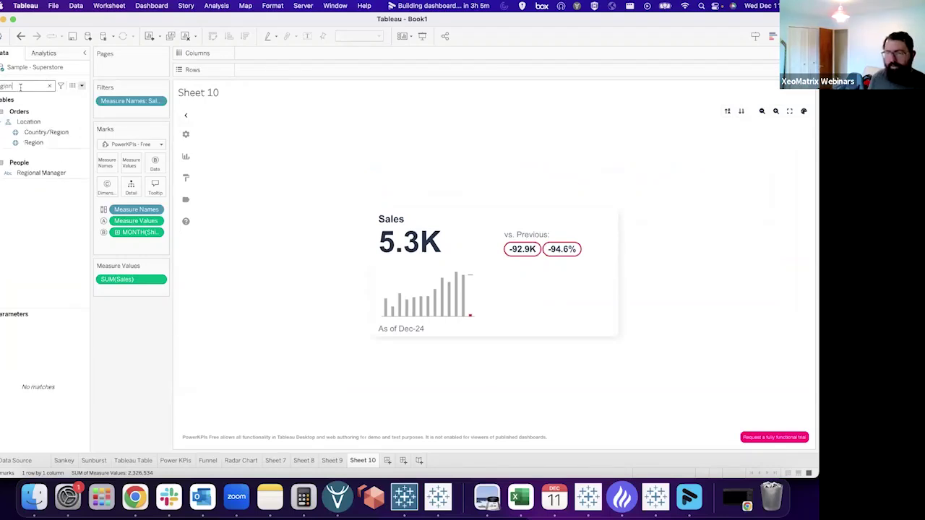
{"action": "left_click_drag", "start_coordinate": [51, 145], "coordinate": [107, 188]}
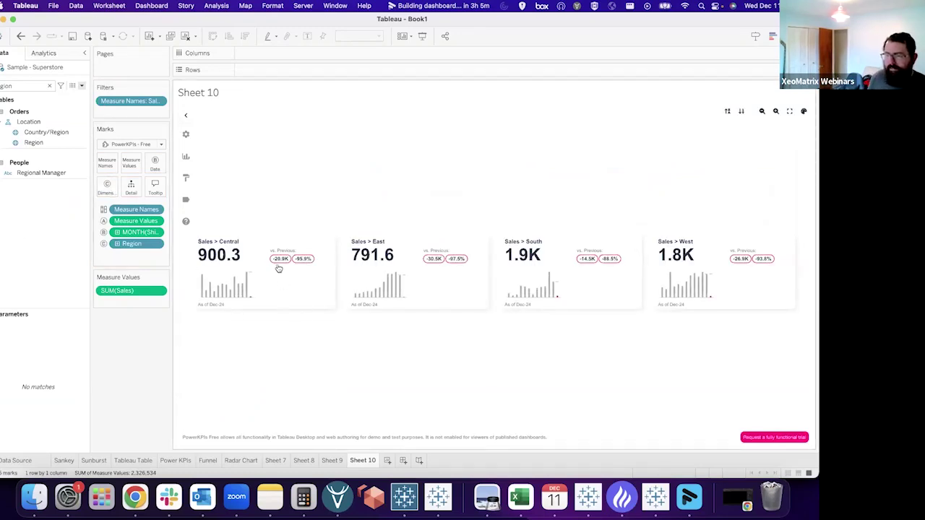
Search the fields for "ship" and filter the view by Ship Date to the relative range of the last 24 months
{"action": "mouse_move", "coordinate": [225, 245]}
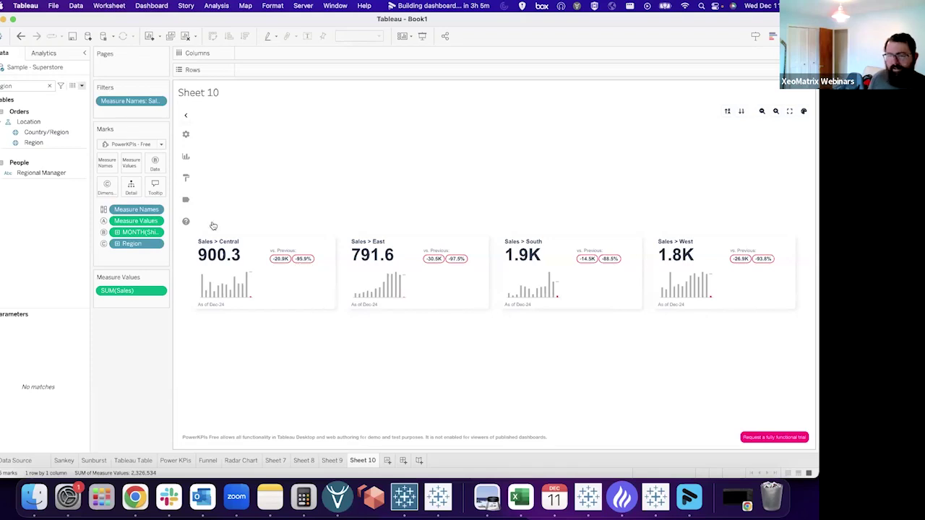
{"action": "mouse_move", "coordinate": [250, 299]}
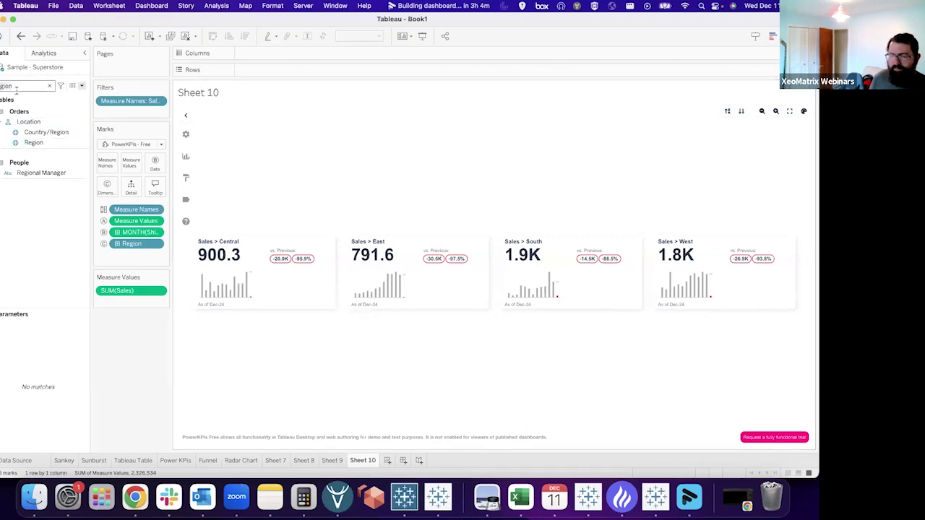
{"action": "type", "text": "sh"}
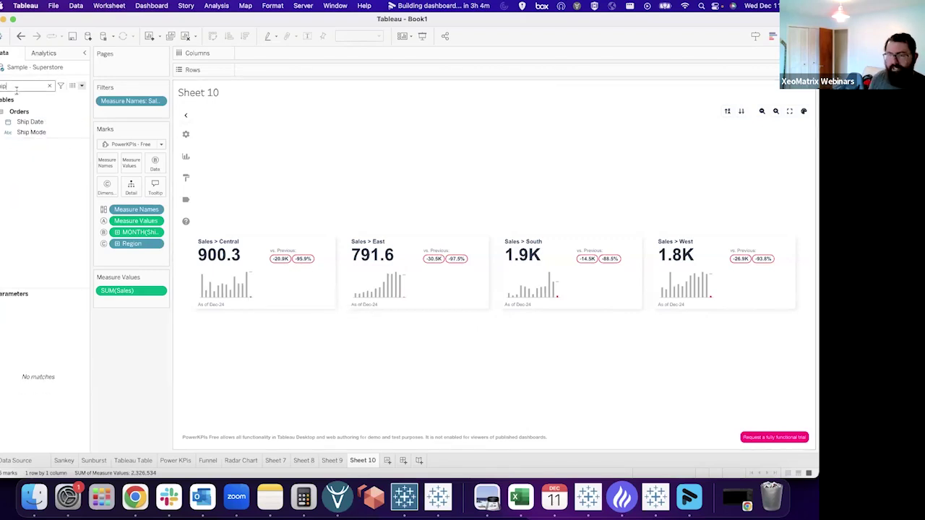
{"action": "left_click_drag", "start_coordinate": [22, 121], "coordinate": [132, 108]}
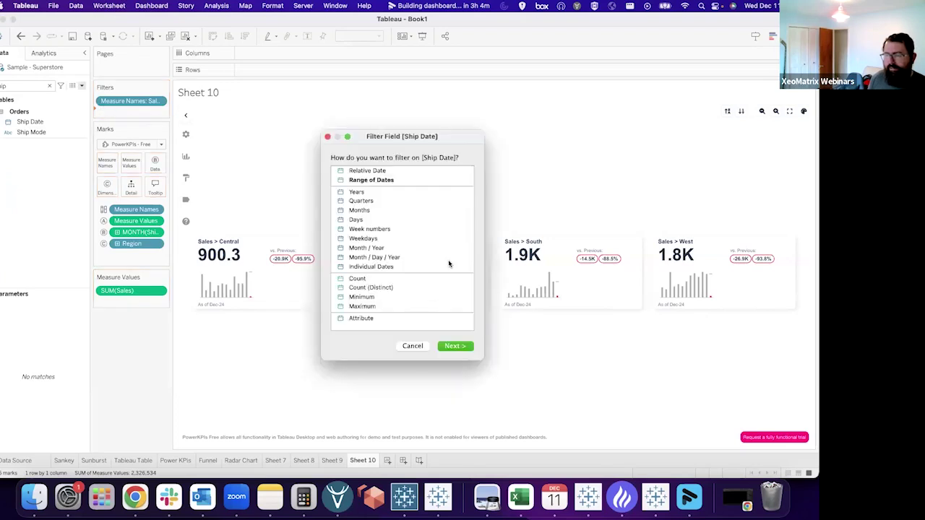
{"action": "double_click", "coordinate": [373, 172]}
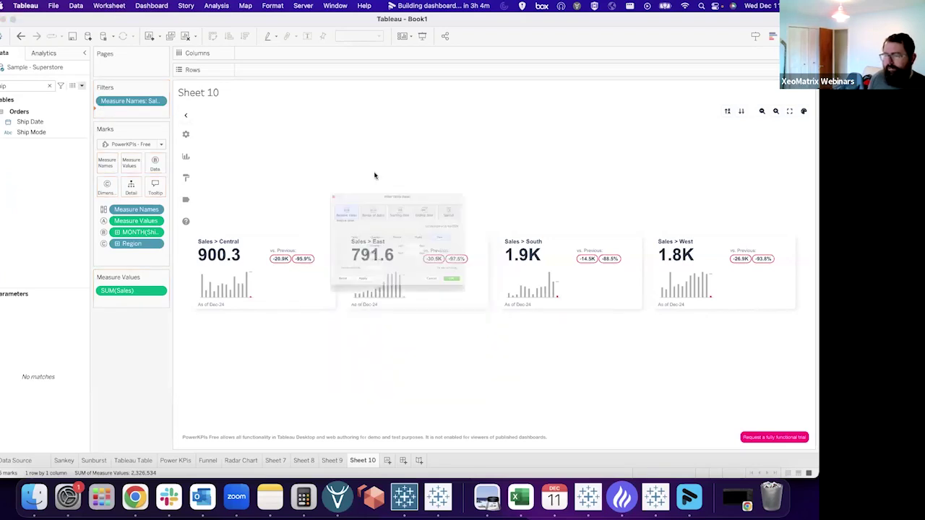
{"action": "left_click", "coordinate": [402, 240]}
{"action": "left_click", "coordinate": [424, 258]}
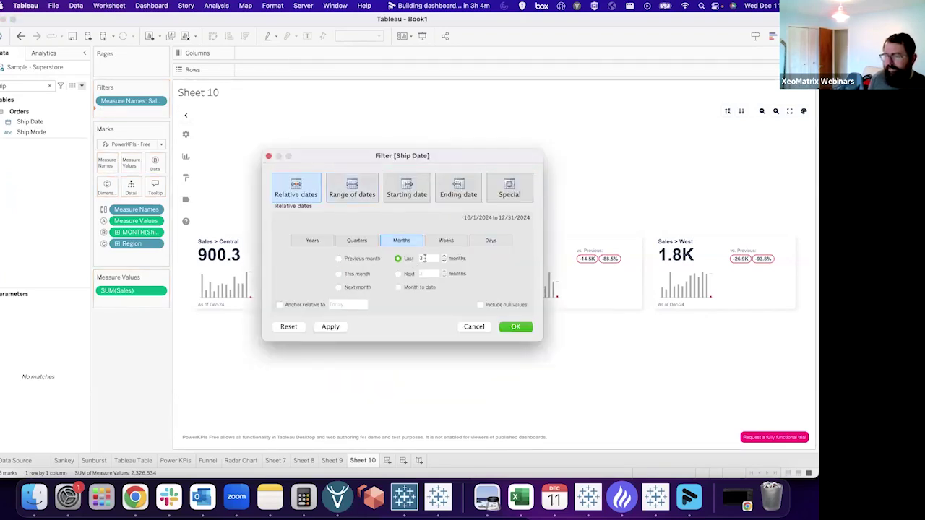
{"action": "type", "text": "24"}
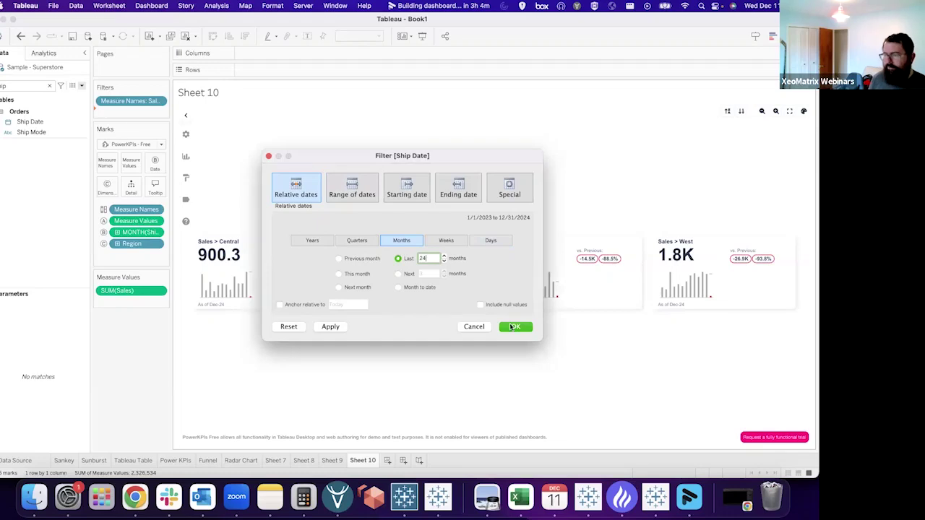
{"action": "key", "text": "Return"}
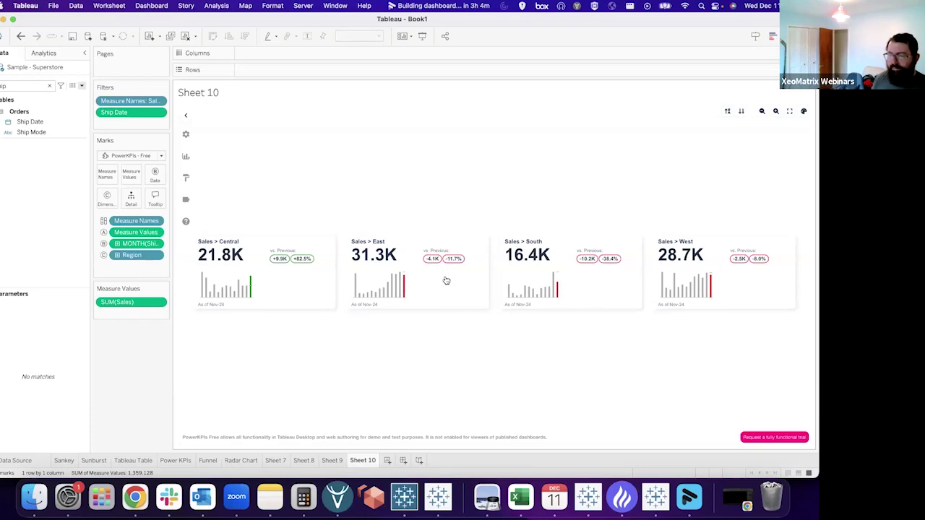
{"action": "left_click", "coordinate": [142, 250]}
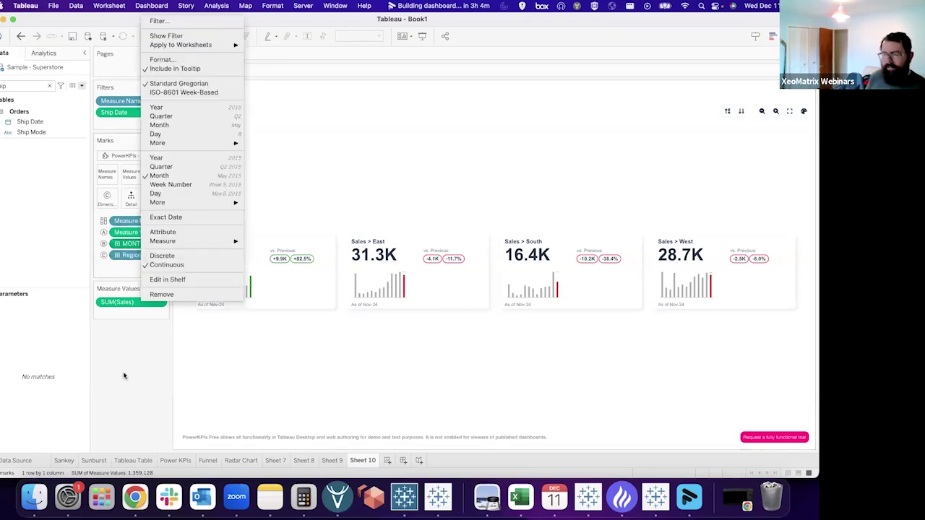
{"action": "left_click", "coordinate": [142, 192]}
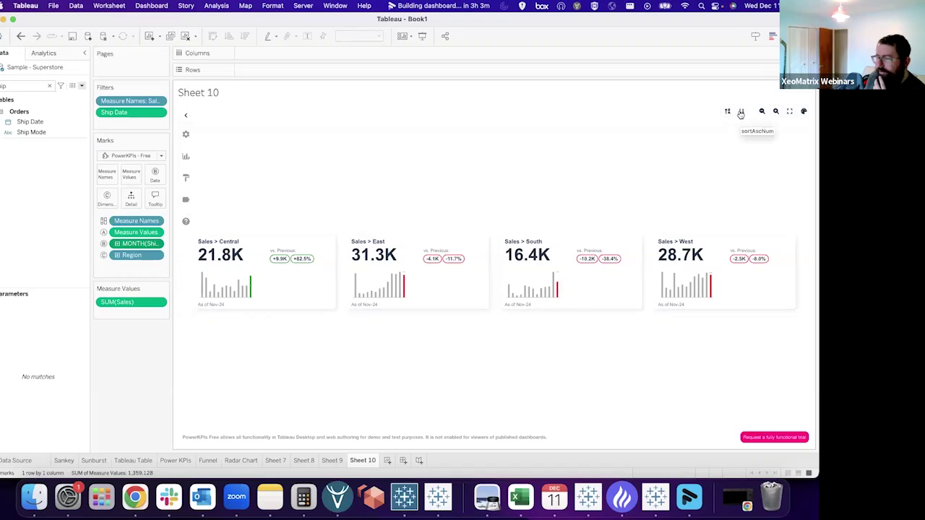
Examine the PowerKPIs color legend and the setup options for layout, data structure and visualization configuration
{"action": "left_click", "coordinate": [804, 112]}
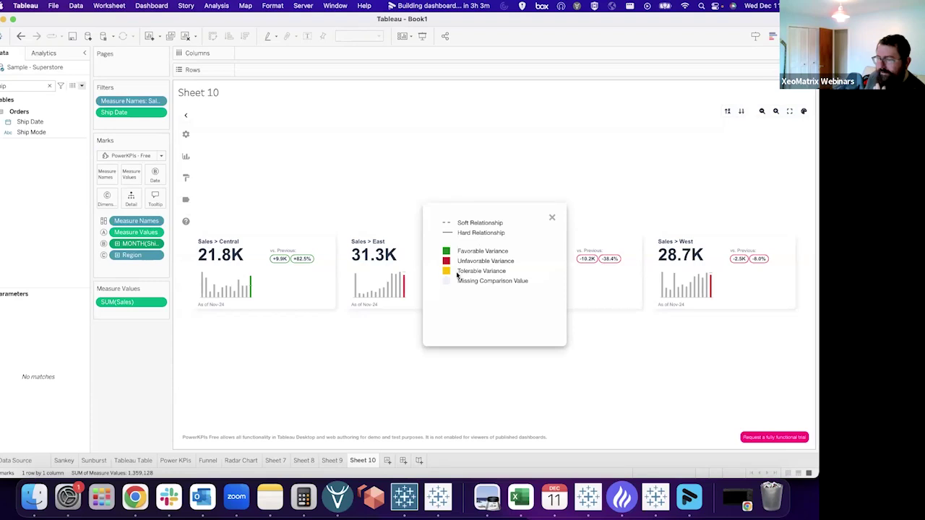
{"action": "left_click", "coordinate": [552, 219]}
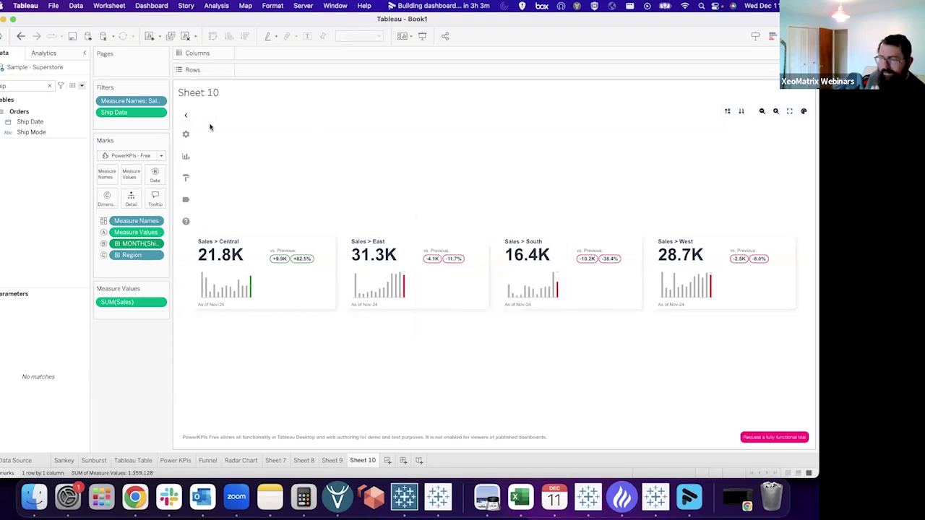
{"action": "left_click", "coordinate": [187, 135]}
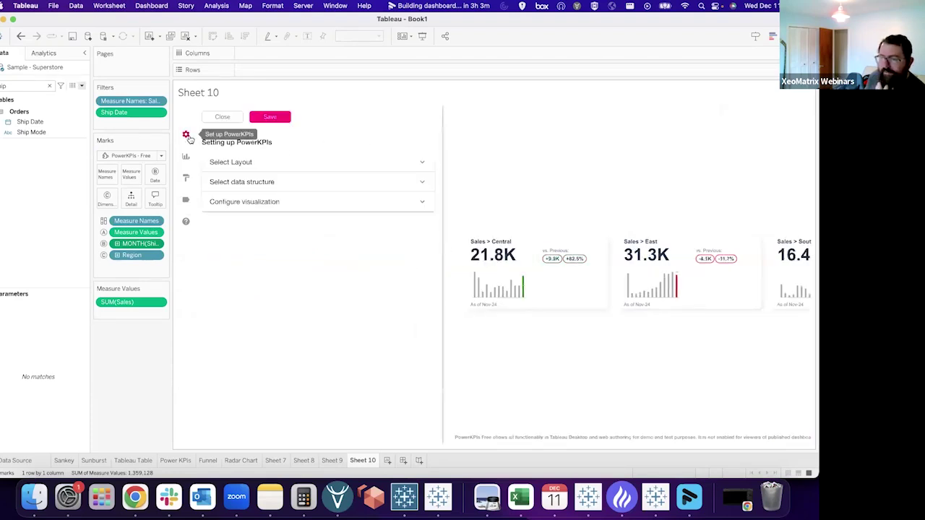
{"action": "left_click", "coordinate": [268, 166]}
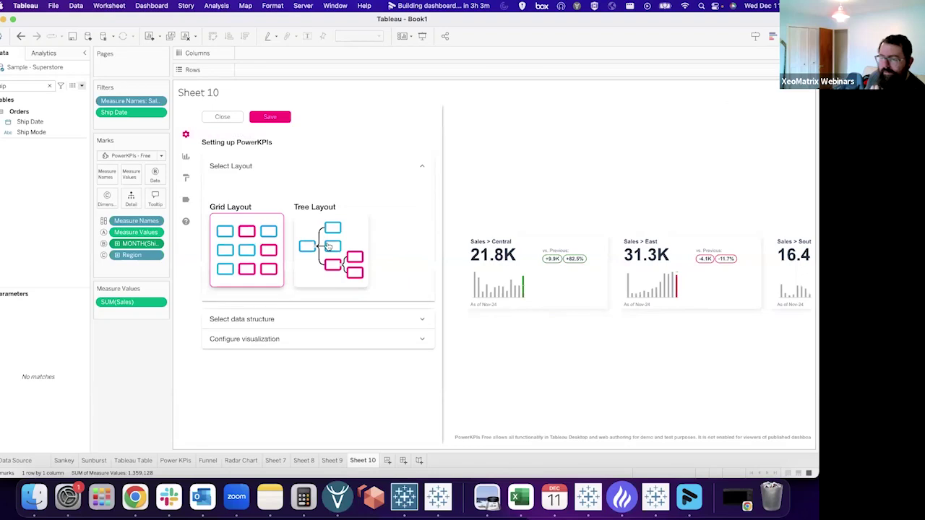
{"action": "left_click", "coordinate": [268, 319]}
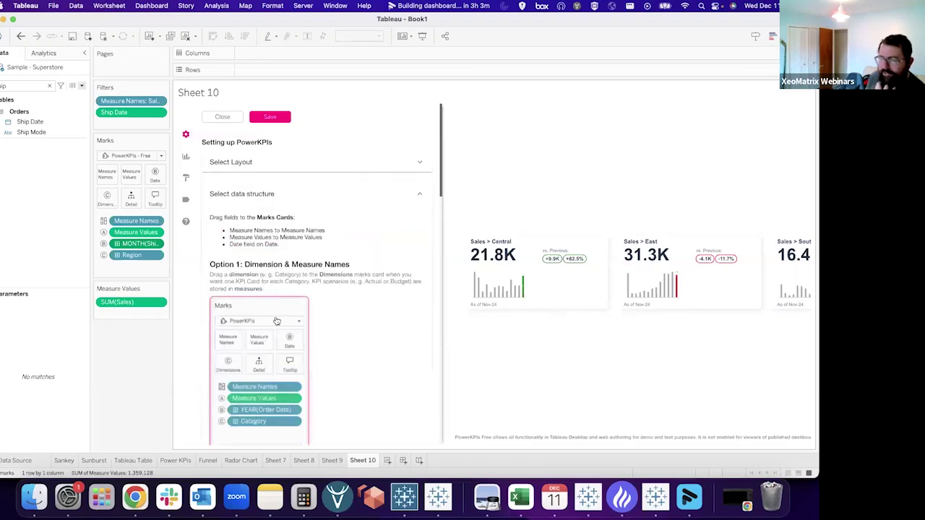
{"action": "scroll", "coordinate": [267, 321], "scroll_direction": "down", "scroll_amount": 5}
{"action": "scroll", "coordinate": [265, 323], "scroll_direction": "down", "scroll_amount": 10}
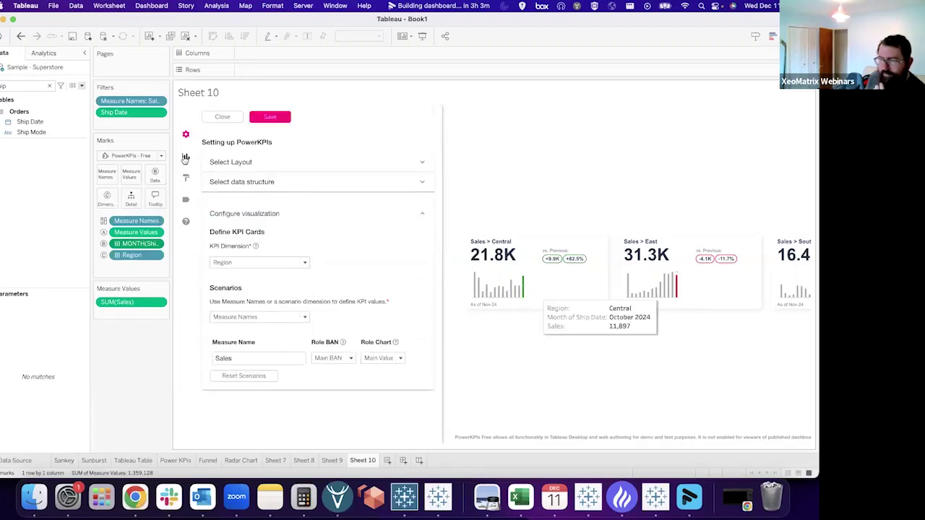
Review the KPI card style settings for dates and number precision
{"action": "left_click", "coordinate": [185, 158]}
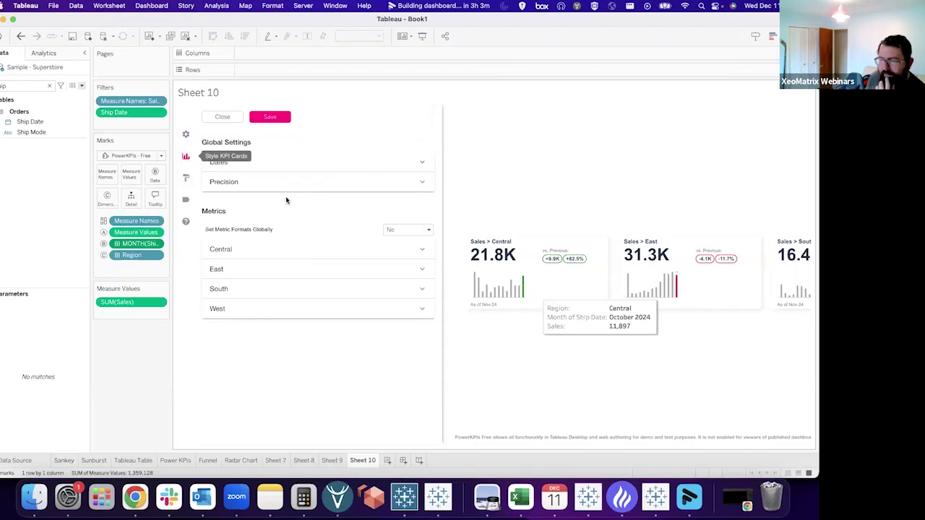
{"action": "left_click", "coordinate": [287, 165]}
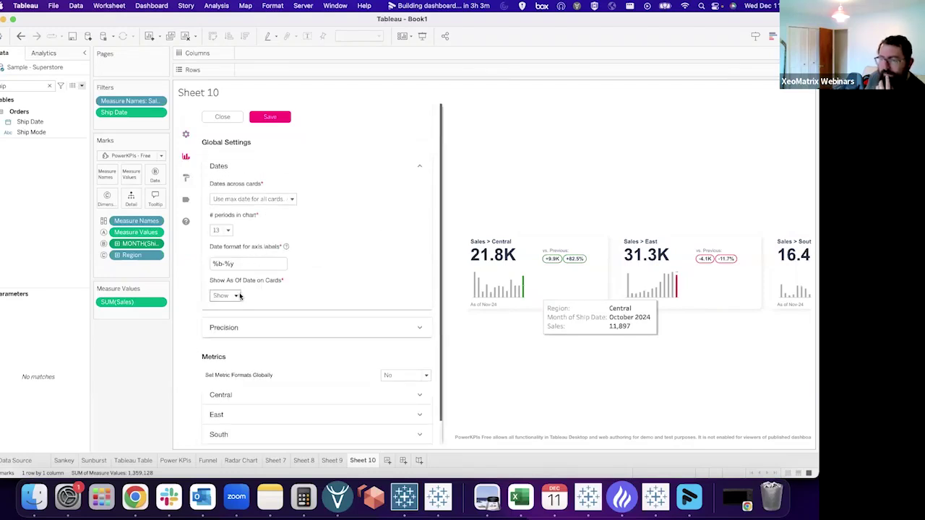
{"action": "left_click", "coordinate": [214, 334]}
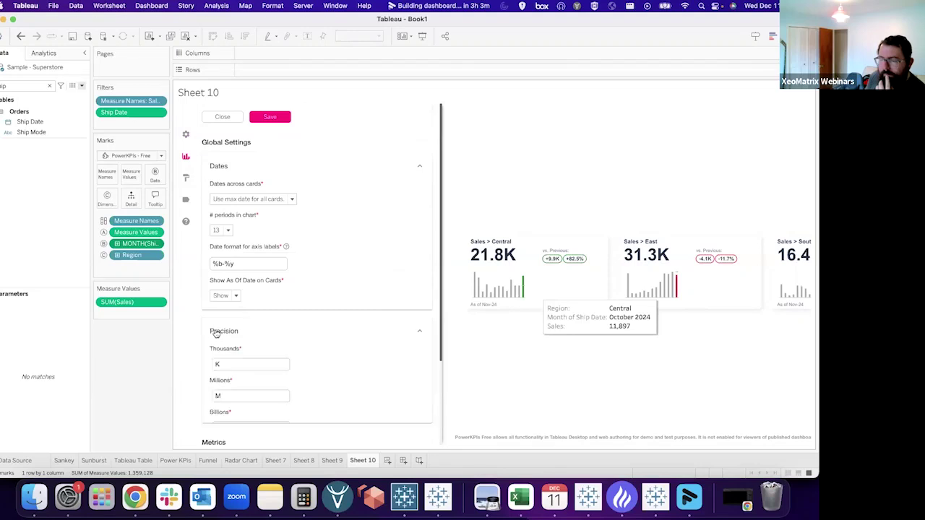
{"action": "scroll", "coordinate": [313, 331], "scroll_direction": "down", "scroll_amount": 3}
{"action": "scroll", "coordinate": [309, 329], "scroll_direction": "up", "scroll_amount": 5}
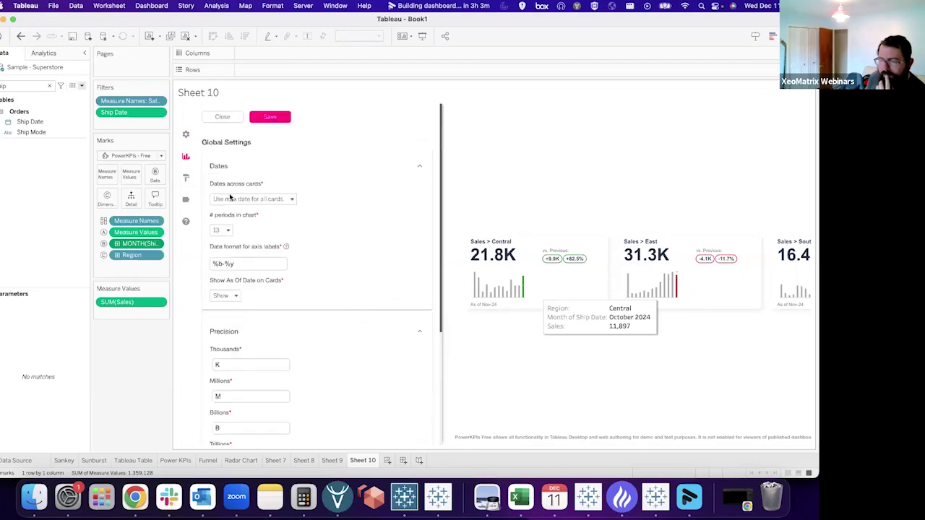
Look over the formatting and card tooltip settings, then close the PowerKPIs configuration and collapse its sidebar
{"action": "left_click", "coordinate": [185, 177]}
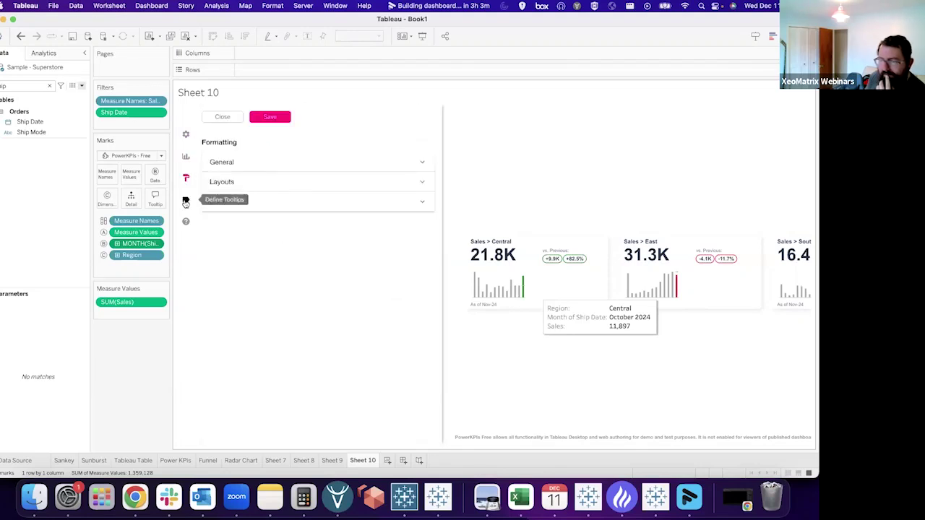
{"action": "left_click", "coordinate": [185, 200]}
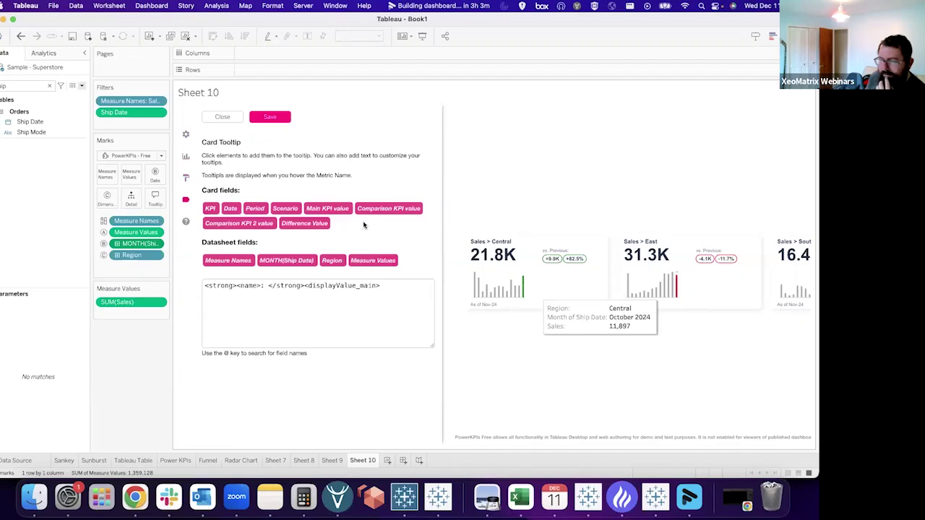
{"action": "left_click", "coordinate": [220, 117]}
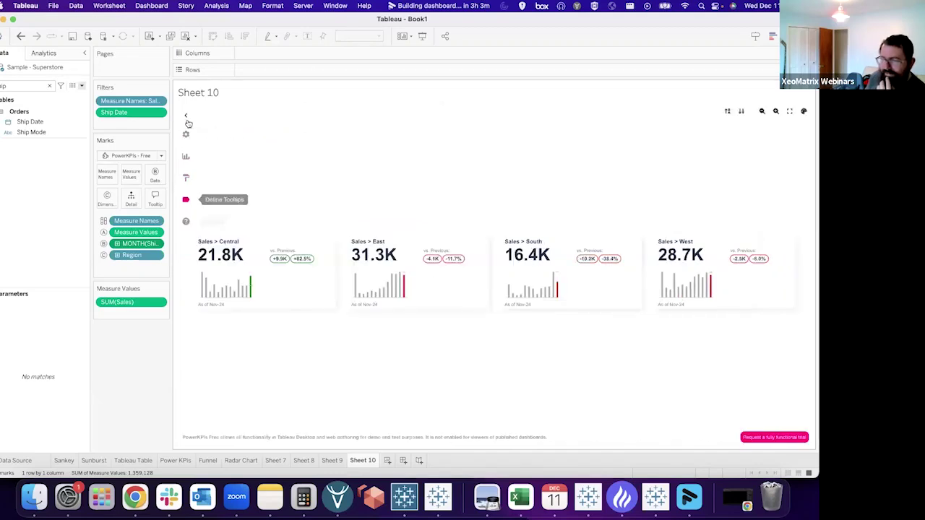
{"action": "left_click", "coordinate": [186, 116]}
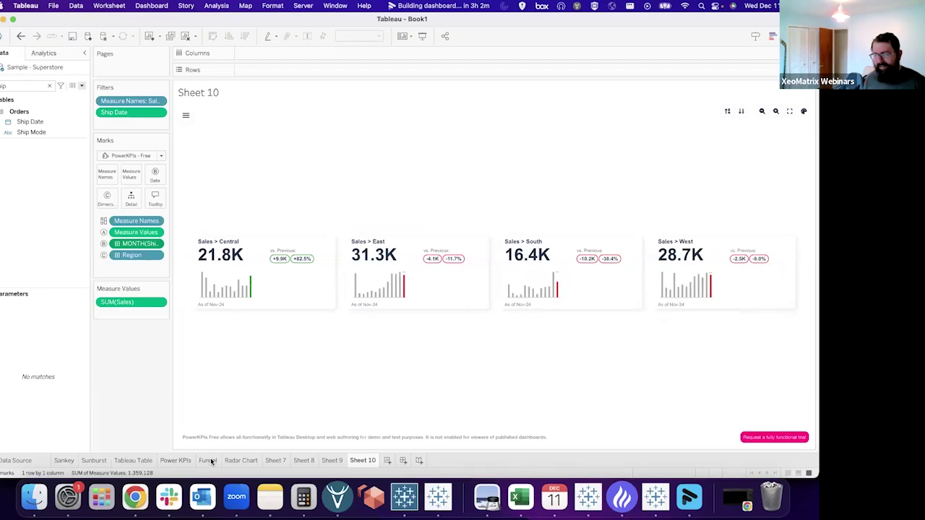
Create a new worksheet, search the viz extensions for "funnel" and add the Funnel extension by Actinvision
{"action": "left_click", "coordinate": [386, 462]}
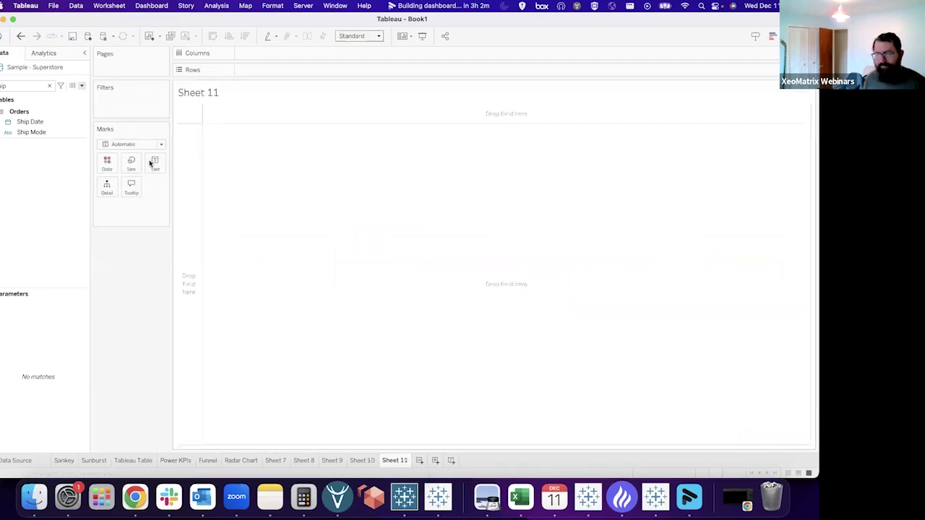
{"action": "left_click", "coordinate": [139, 146]}
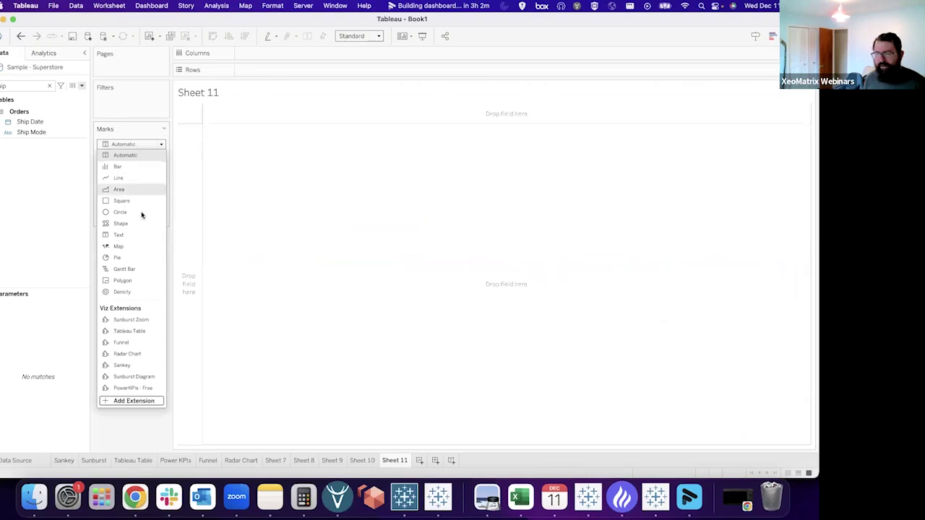
{"action": "left_click", "coordinate": [130, 401]}
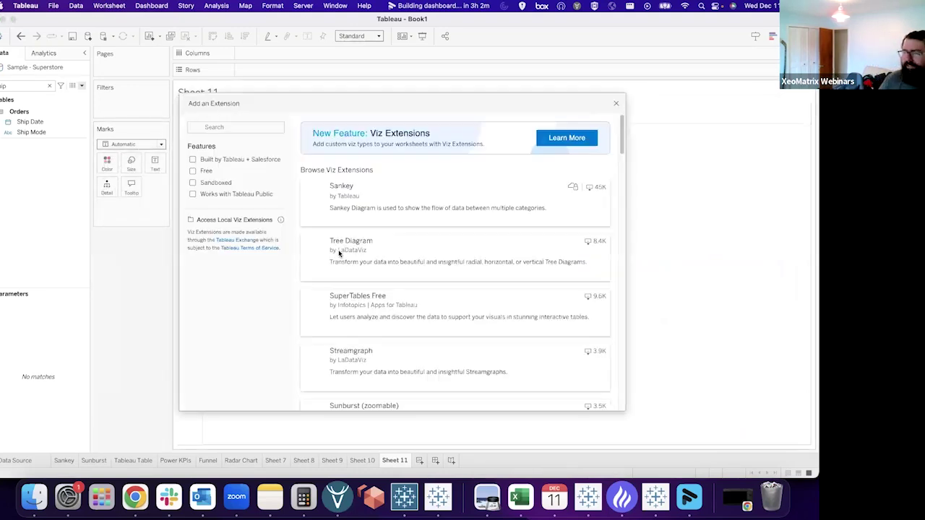
{"action": "left_click", "coordinate": [235, 124]}
{"action": "type", "text": "funnel"}
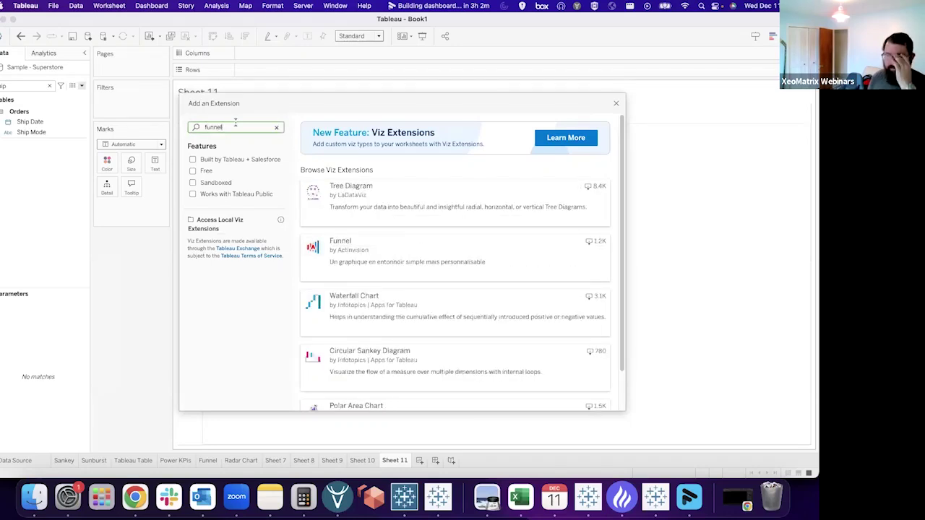
{"action": "left_click", "coordinate": [497, 268]}
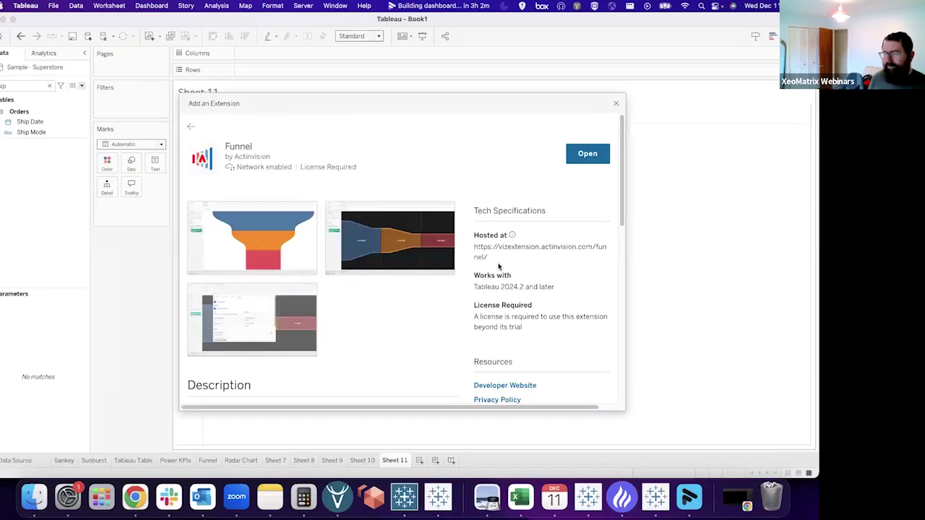
{"action": "left_click", "coordinate": [580, 155]}
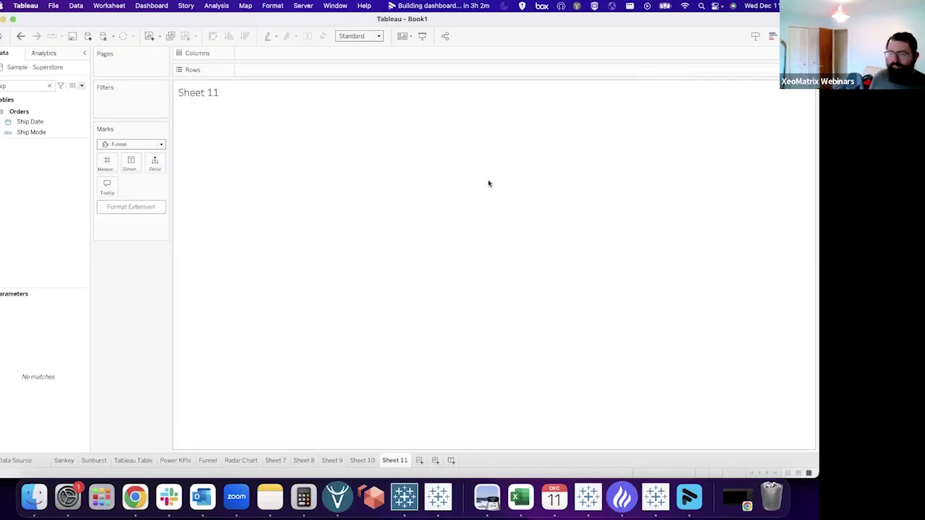
{"action": "left_click", "coordinate": [525, 305]}
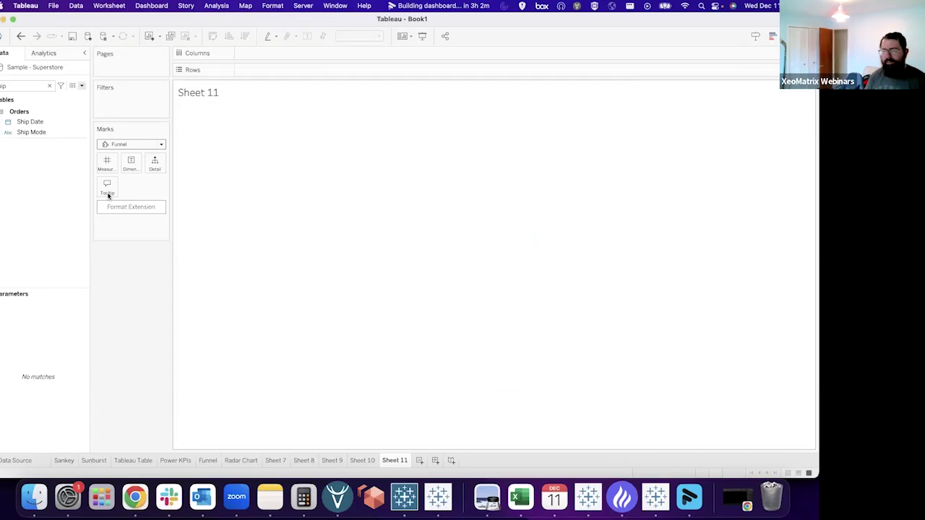
Search the data fields for "sales" and add Sales as the funnel's first measure
{"action": "left_click", "coordinate": [50, 85]}
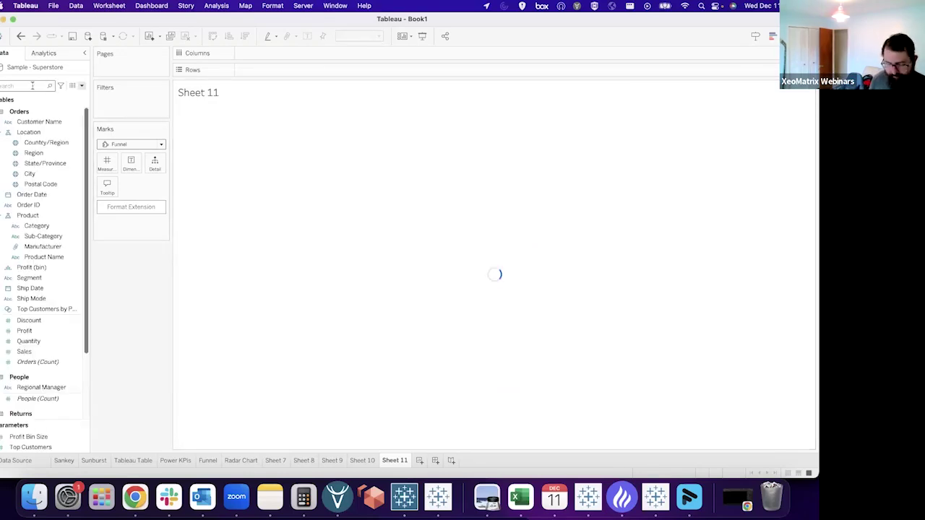
{"action": "type", "text": "sales"}
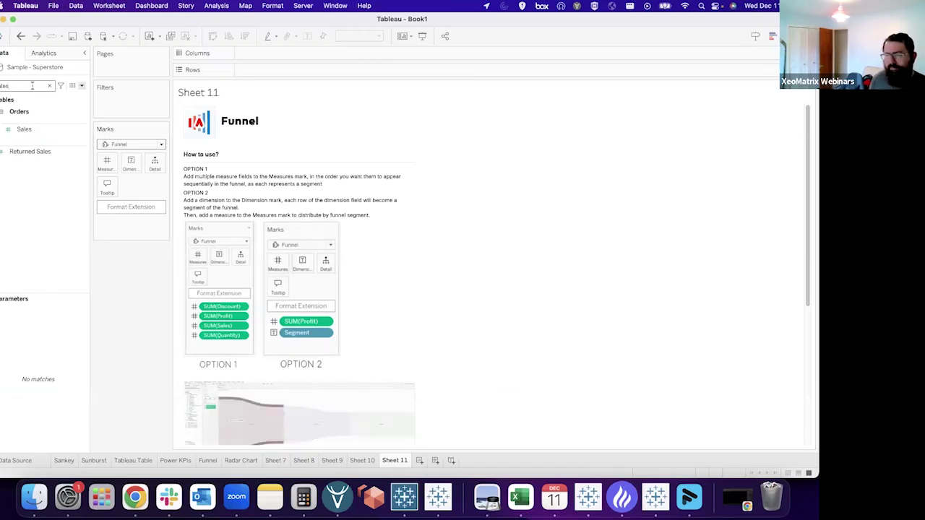
{"action": "left_click", "coordinate": [31, 130]}
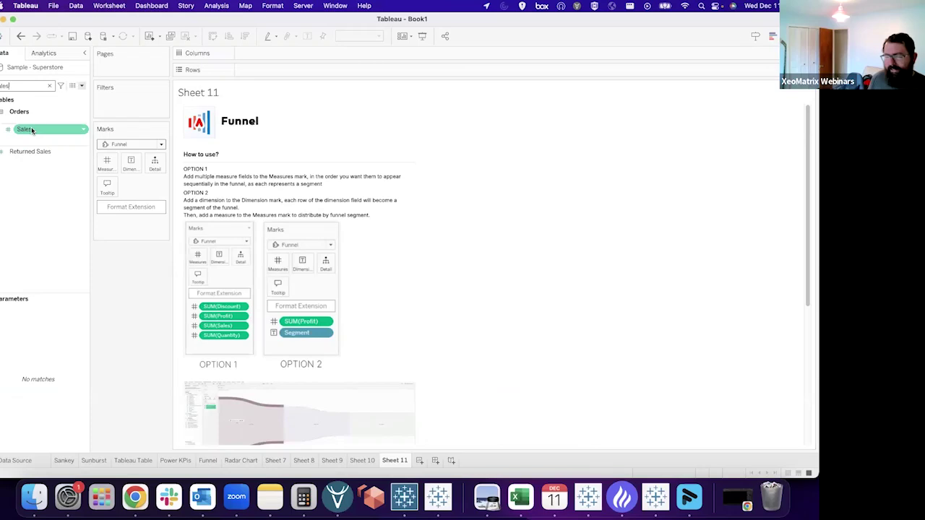
{"action": "left_click_drag", "start_coordinate": [32, 130], "coordinate": [45, 229]}
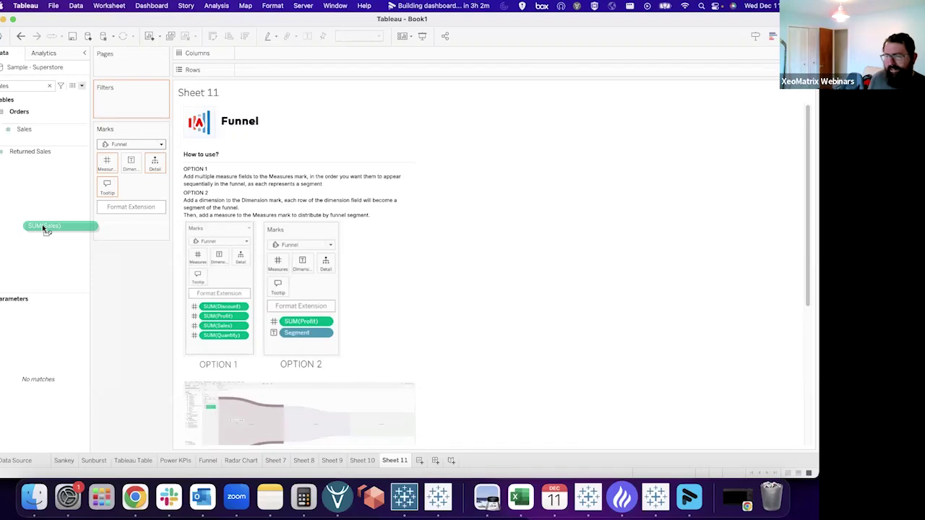
{"action": "left_click_drag", "start_coordinate": [44, 226], "coordinate": [106, 164]}
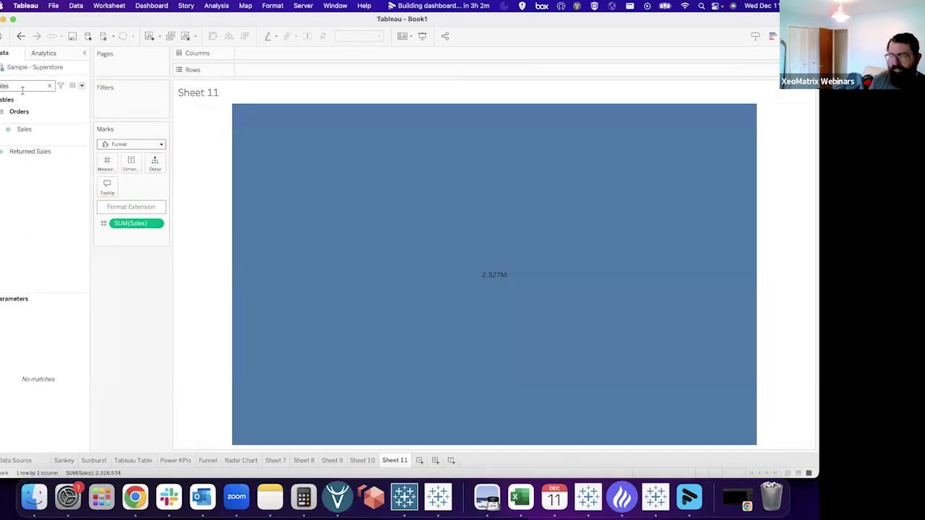
Clear the field search and add Profit as the funnel's second measure
{"action": "key", "text": "BackSpace"}
{"action": "key", "text": "BackSpace"}
{"action": "key", "text": "BackSpace"}
{"action": "key", "text": "BackSpace"}
{"action": "key", "text": "BackSpace"}
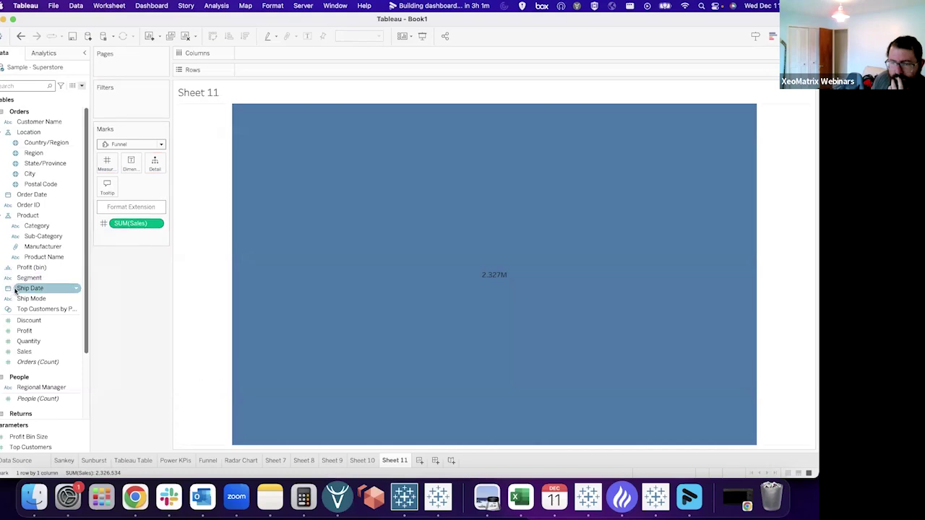
{"action": "scroll", "coordinate": [38, 278], "scroll_direction": "down", "scroll_amount": 3}
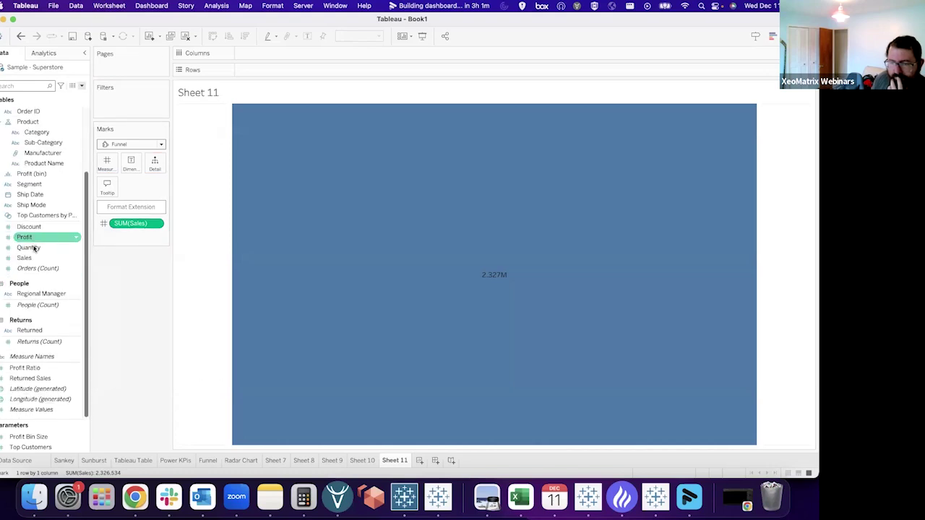
{"action": "left_click_drag", "start_coordinate": [29, 238], "coordinate": [111, 166]}
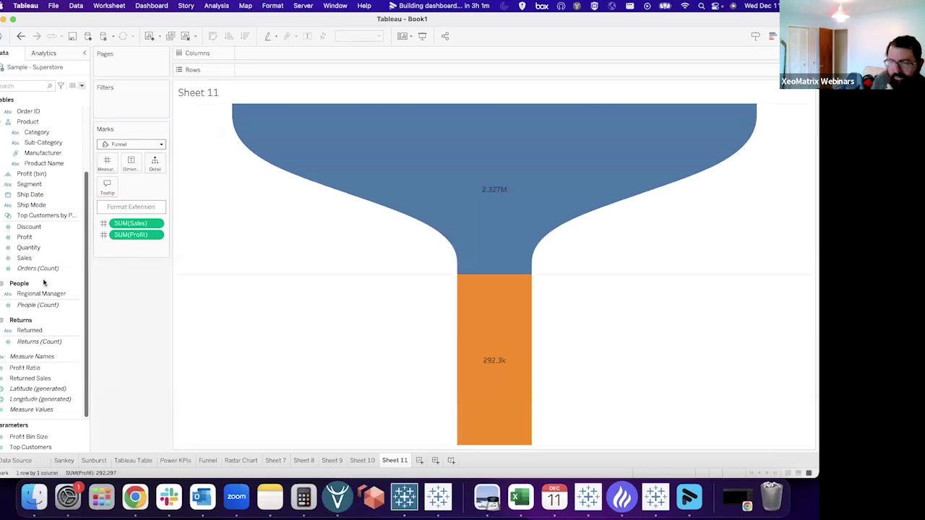
Check the Returned Sales calculation, close it unchanged and add Returned Sales as the funnel's third measure
{"action": "right_click", "coordinate": [30, 378]}
{"action": "left_click", "coordinate": [41, 218]}
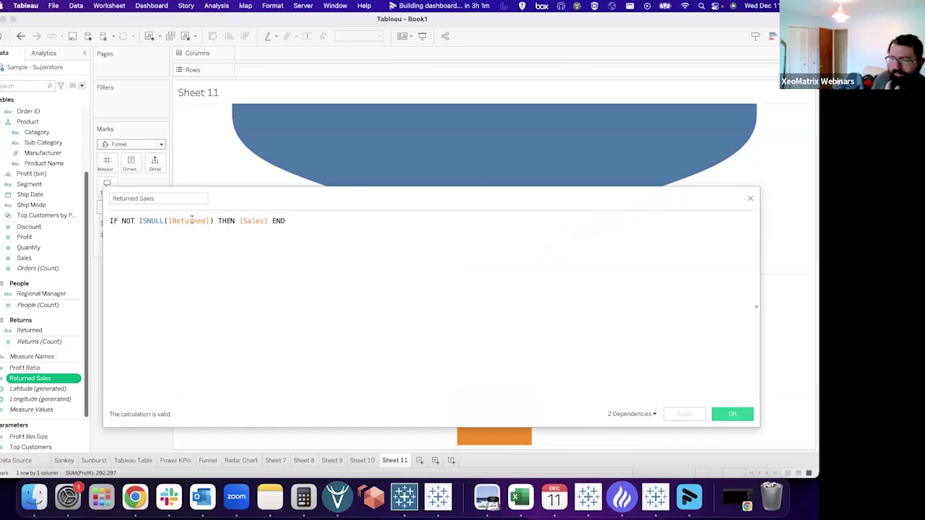
{"action": "left_click", "coordinate": [750, 199]}
{"action": "left_click_drag", "start_coordinate": [33, 377], "coordinate": [114, 166]}
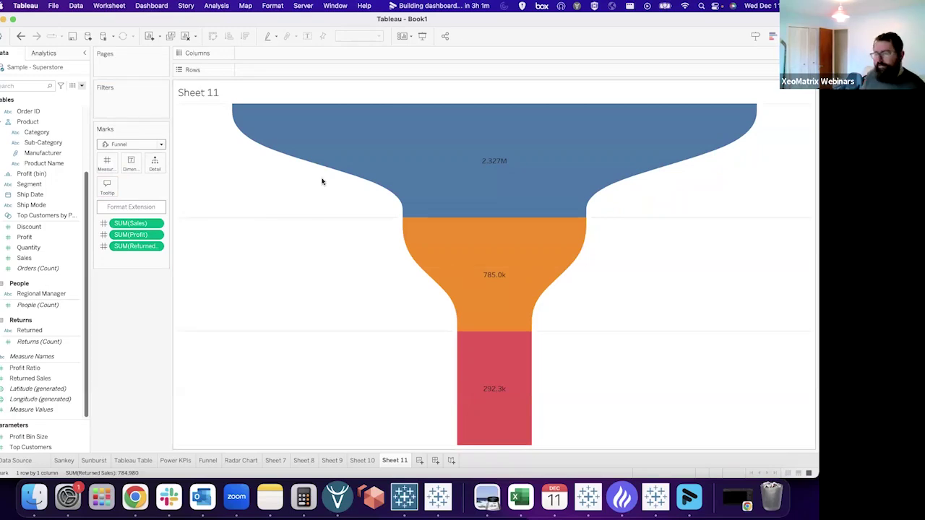
{"action": "mouse_move", "coordinate": [562, 165]}
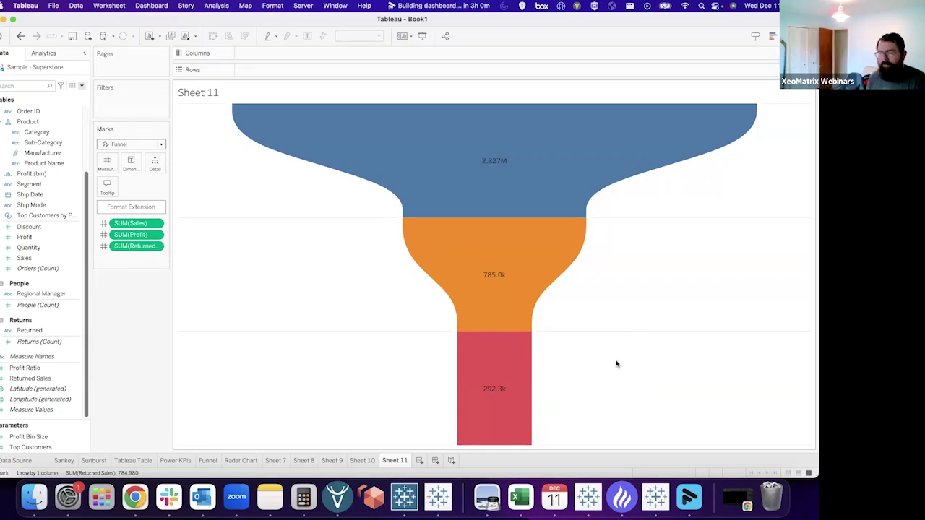
Review the Funnel extension's appearance and label formatting settings, testing the label display switch, and close the configuration
{"action": "left_click", "coordinate": [137, 207]}
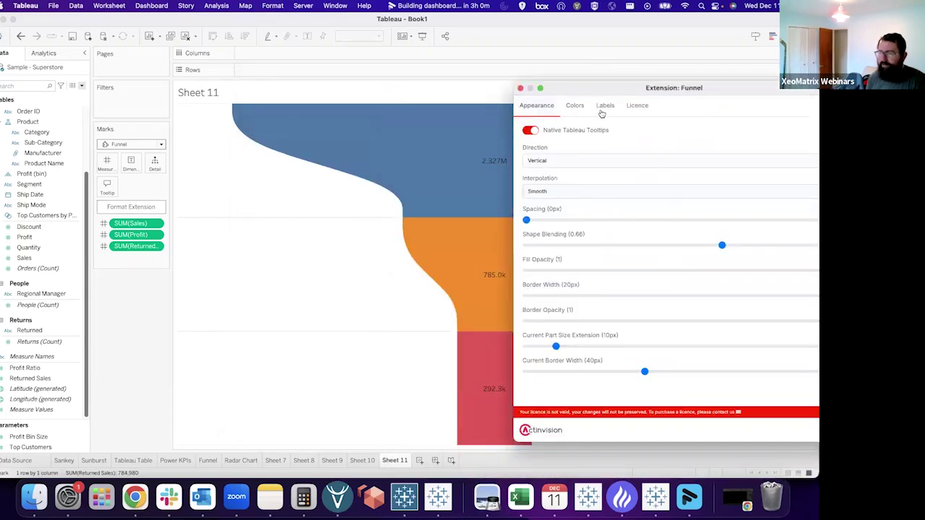
{"action": "left_click", "coordinate": [605, 106]}
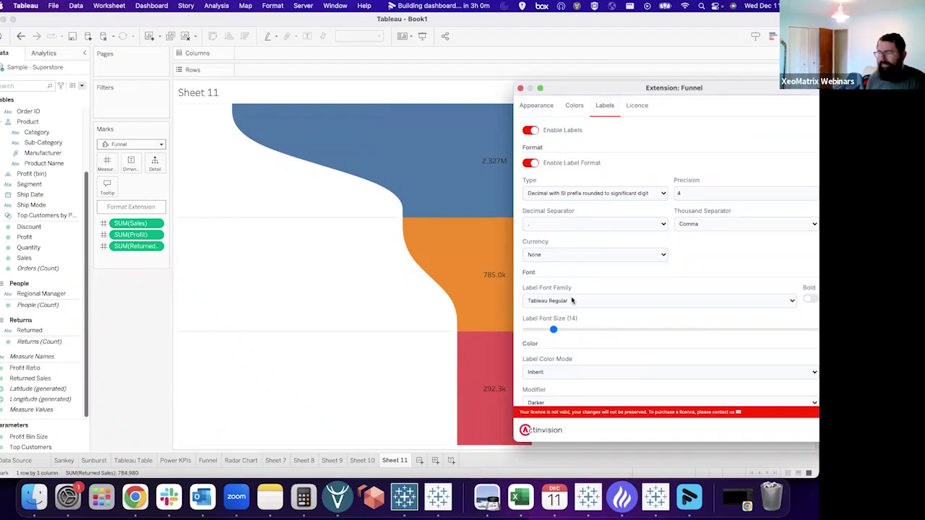
{"action": "scroll", "coordinate": [595, 310], "scroll_direction": "down", "scroll_amount": 3}
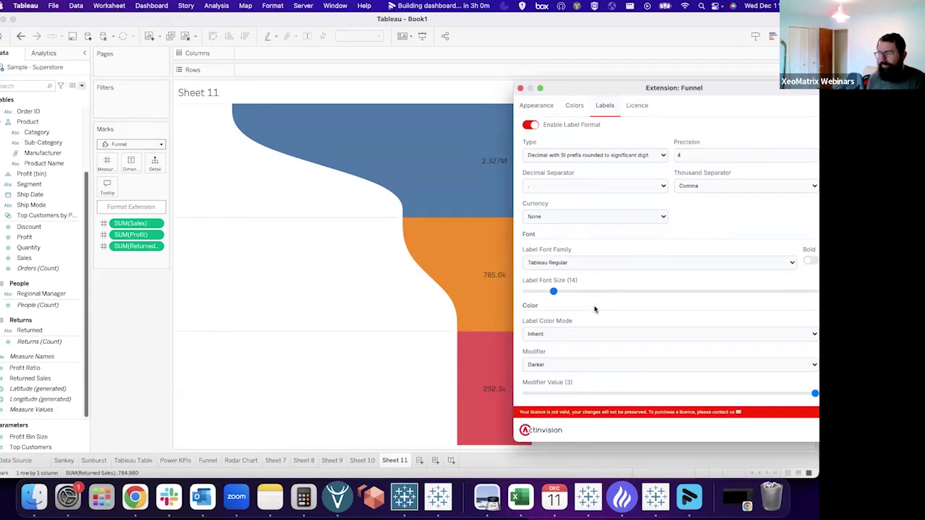
{"action": "scroll", "coordinate": [594, 310], "scroll_direction": "up", "scroll_amount": 3}
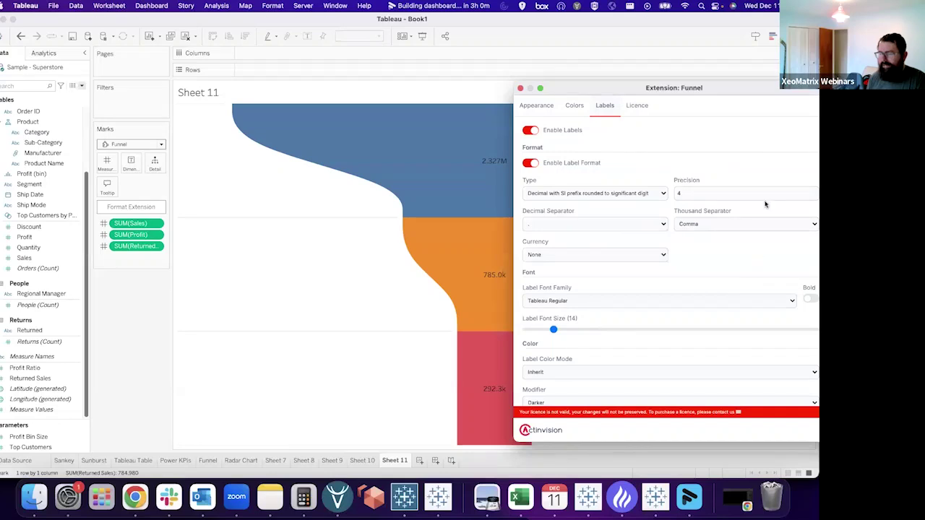
{"action": "left_click", "coordinate": [532, 131]}
{"action": "left_click", "coordinate": [534, 131]}
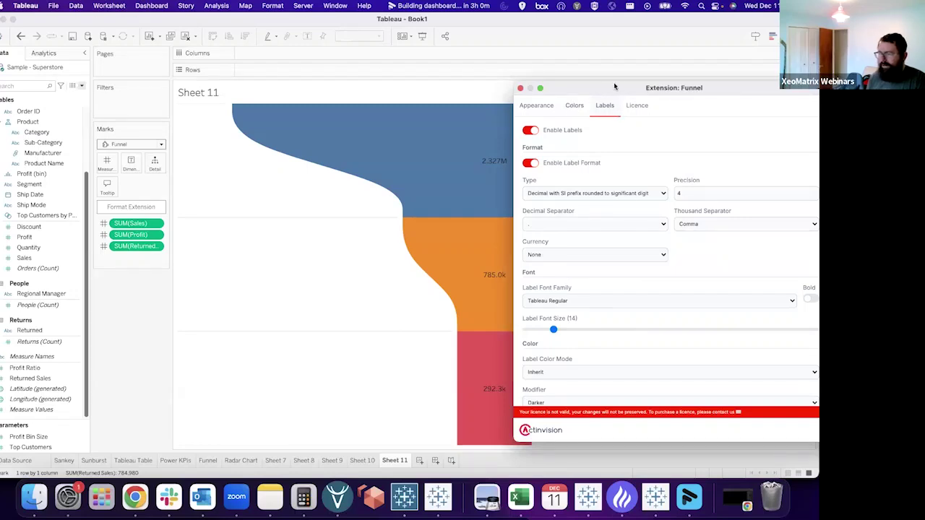
{"action": "left_click_drag", "start_coordinate": [614, 88], "coordinate": [516, 65]}
{"action": "scroll", "coordinate": [655, 271], "scroll_direction": "down", "scroll_amount": 3}
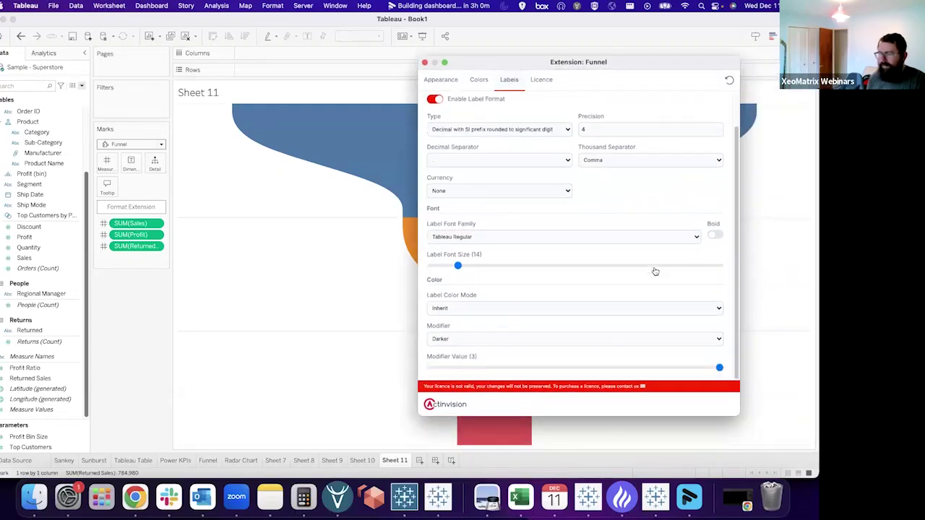
{"action": "left_click", "coordinate": [426, 64]}
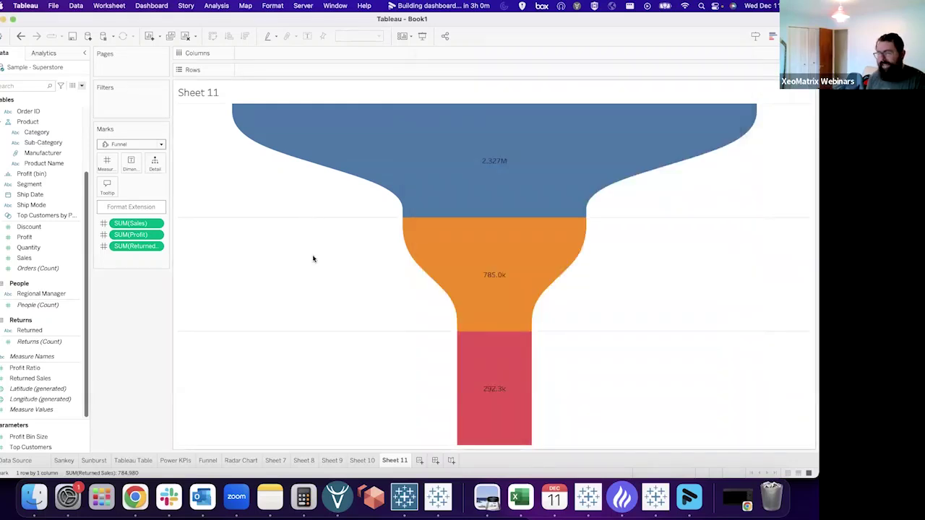
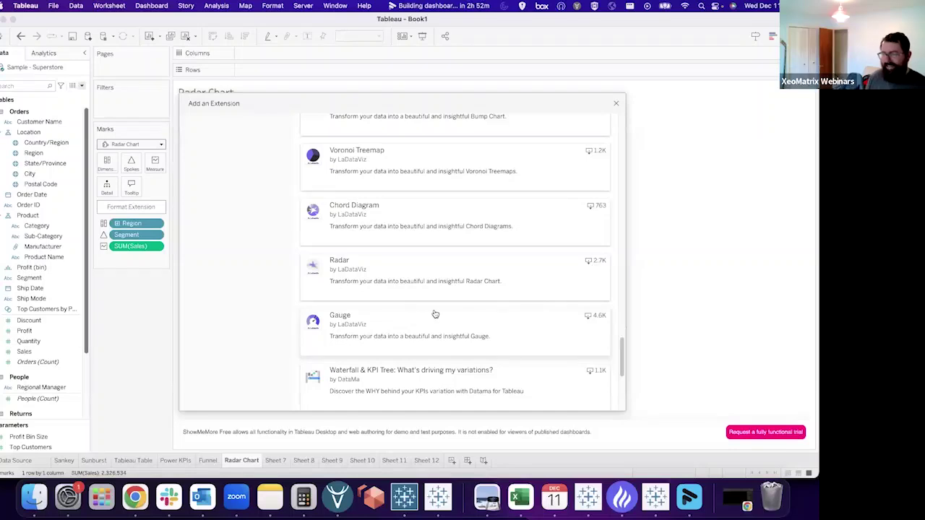
Browse the viz extensions, search for "gauge", open the Gauge extension by LaDataViz on the Radar Chart sheet and allow it to run
{"action": "scroll", "coordinate": [435, 314], "scroll_direction": "down", "scroll_amount": 5}
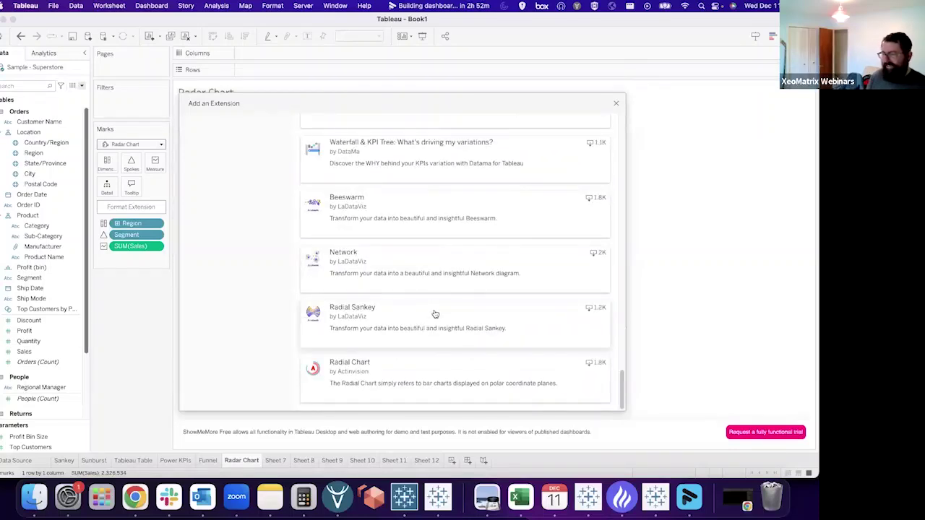
{"action": "scroll", "coordinate": [435, 314], "scroll_direction": "up", "scroll_amount": 15}
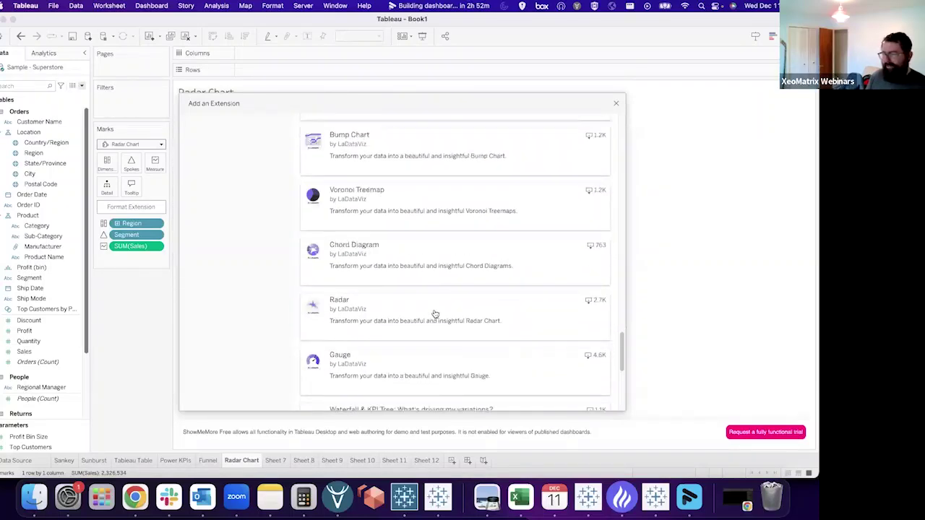
{"action": "scroll", "coordinate": [435, 314], "scroll_direction": "up", "scroll_amount": 4}
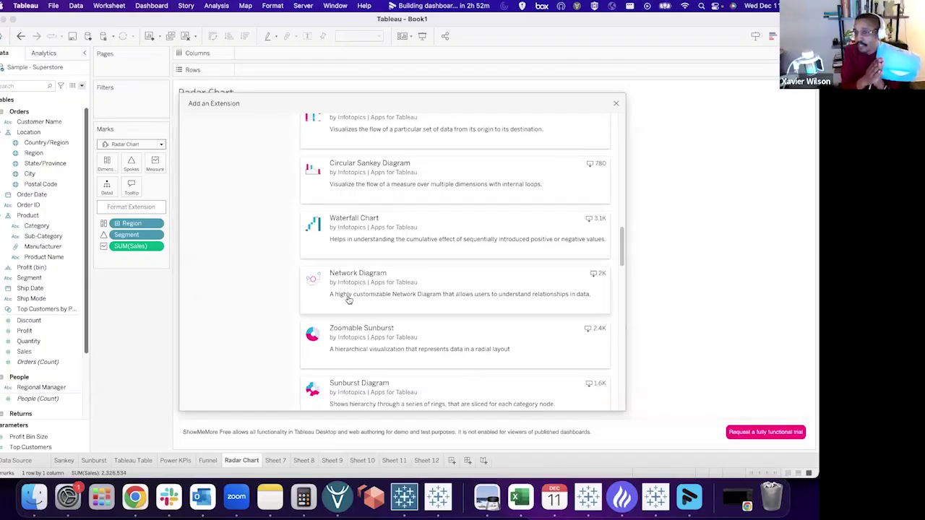
{"action": "scroll", "coordinate": [344, 298], "scroll_direction": "up", "scroll_amount": 15}
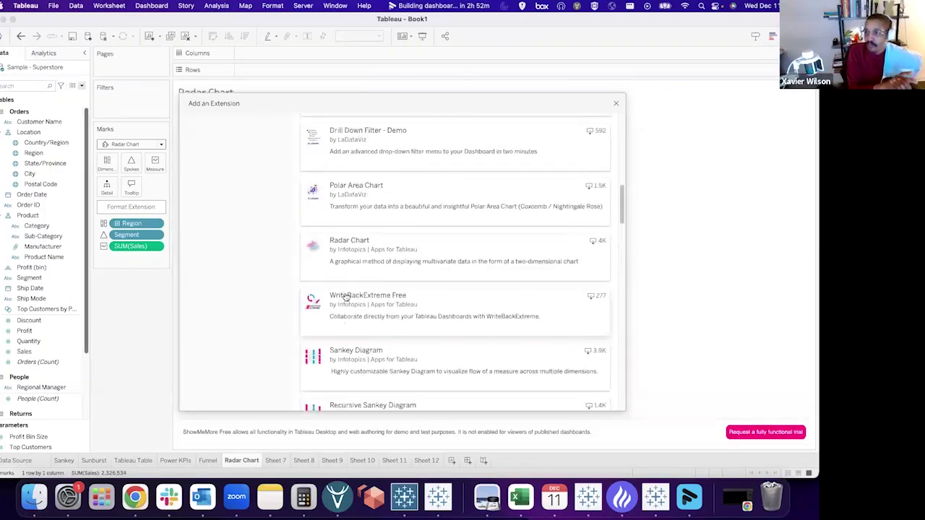
{"action": "scroll", "coordinate": [344, 298], "scroll_direction": "up", "scroll_amount": 5}
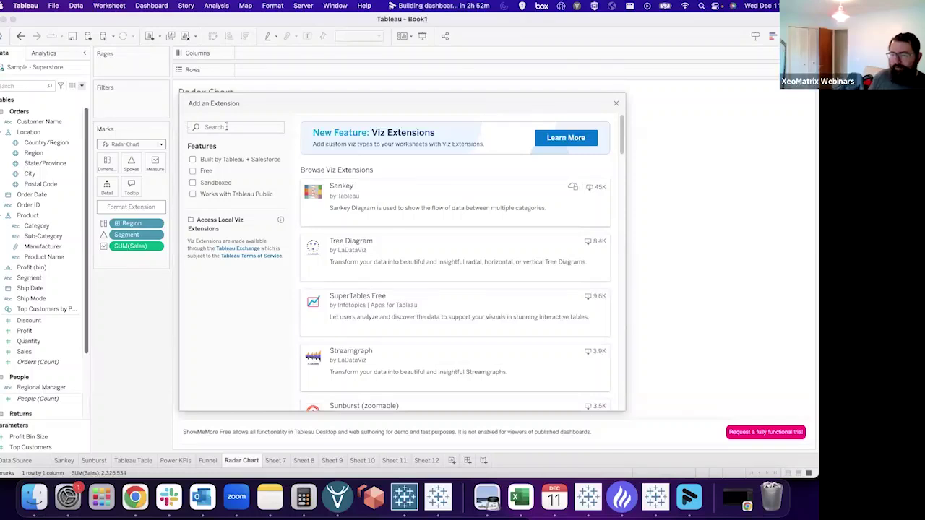
{"action": "type", "text": "gauge"}
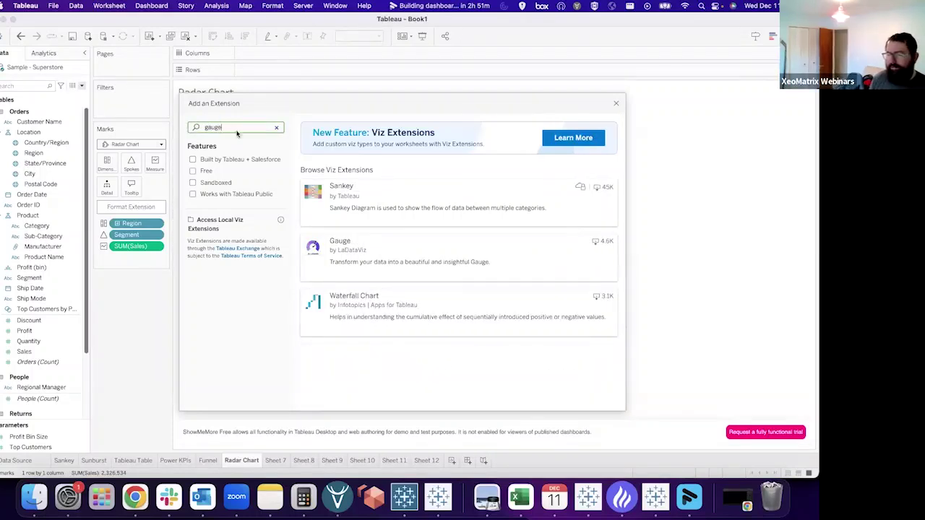
{"action": "left_click", "coordinate": [410, 260]}
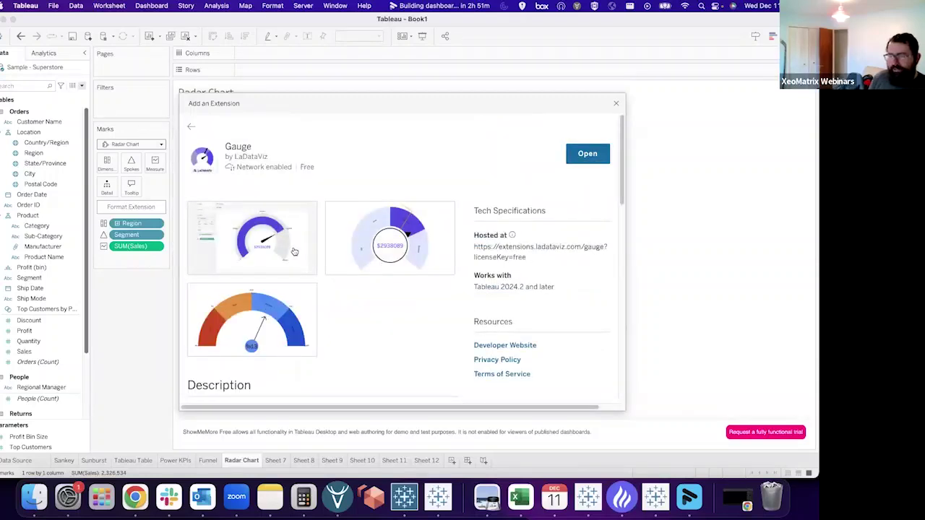
{"action": "left_click", "coordinate": [596, 152]}
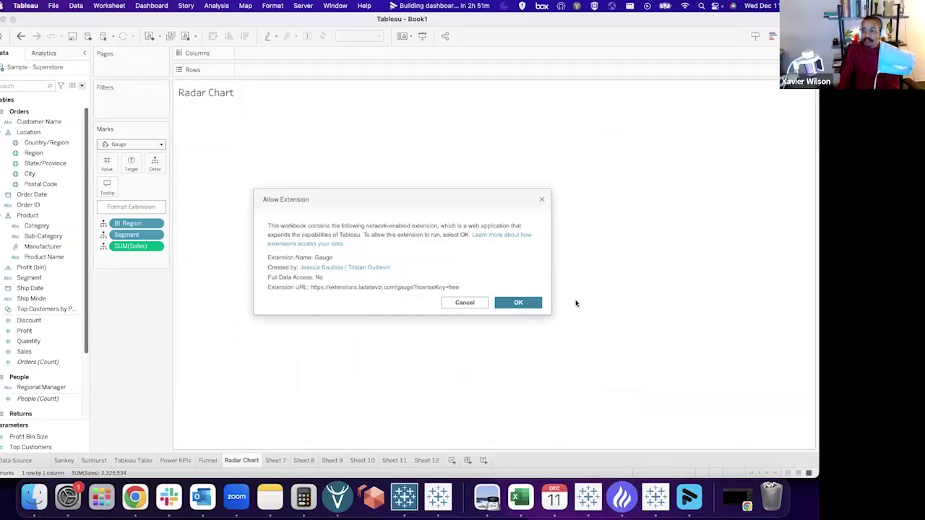
{"action": "left_click", "coordinate": [518, 302]}
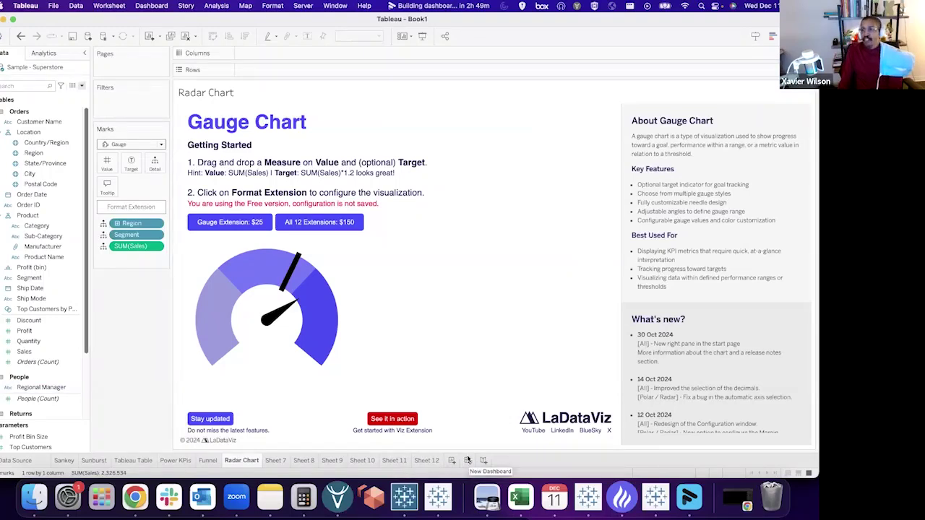
Create a new worksheet with Sub-Category on rows and Sales and Profit on columns as side-by-side bar charts
{"action": "left_click", "coordinate": [451, 460]}
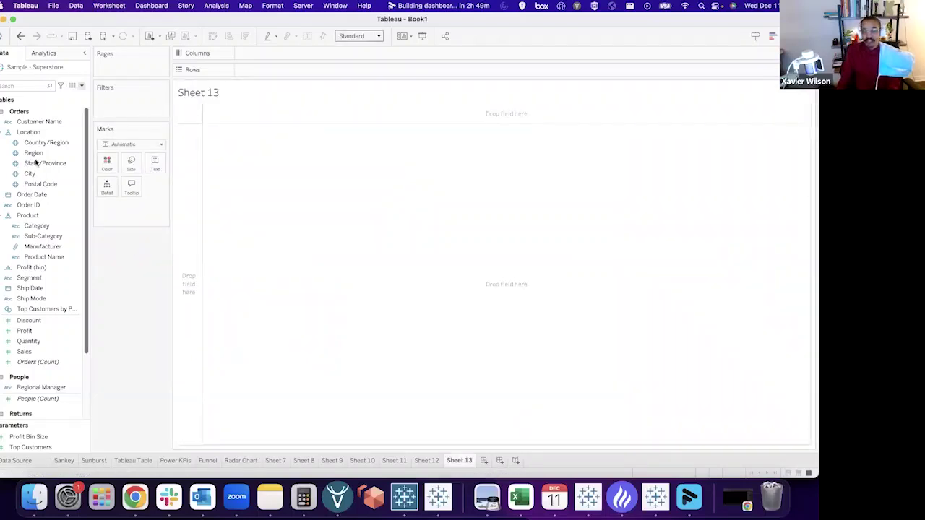
{"action": "left_click", "coordinate": [33, 204]}
{"action": "left_click_drag", "start_coordinate": [51, 240], "coordinate": [353, 72]}
{"action": "left_click_drag", "start_coordinate": [26, 347], "coordinate": [355, 56]}
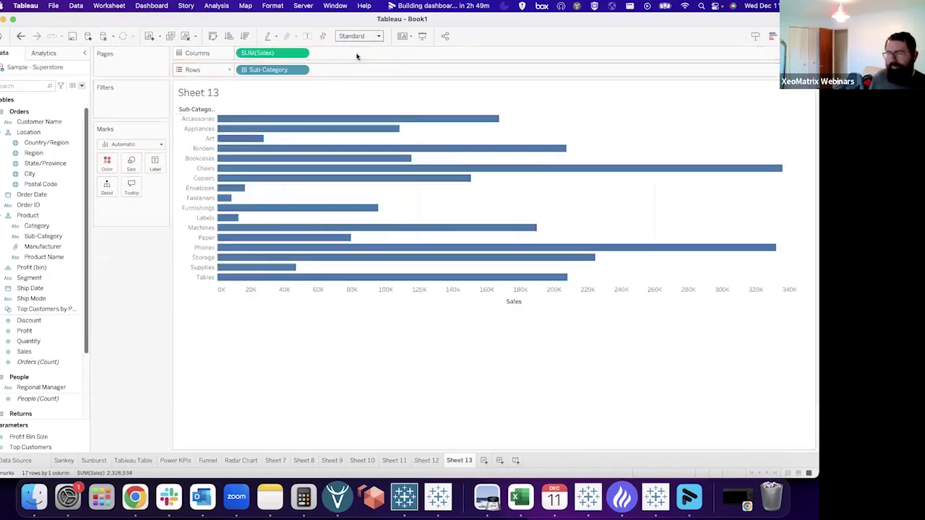
{"action": "left_click_drag", "start_coordinate": [35, 354], "coordinate": [448, 185]}
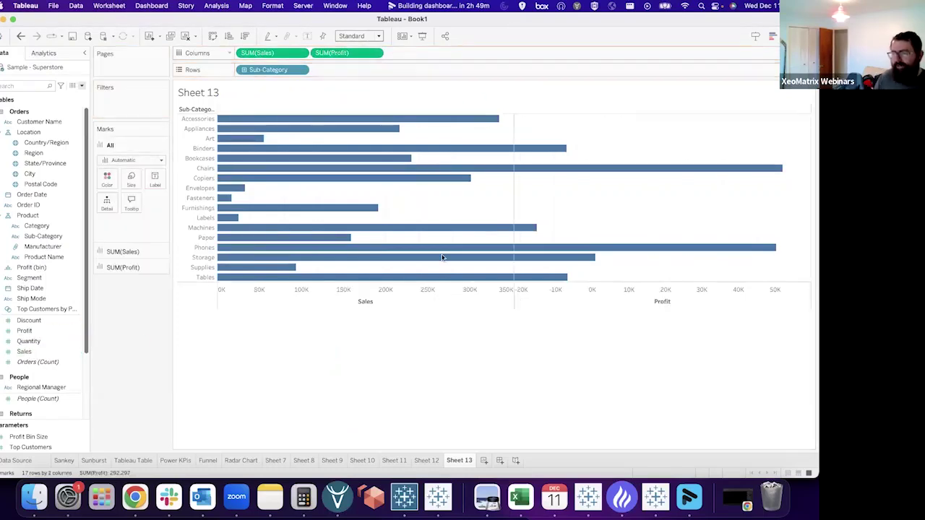
Combine Profit with Sales on a dual axis and set the Sales marks to Bar
{"action": "right_click", "coordinate": [596, 297]}
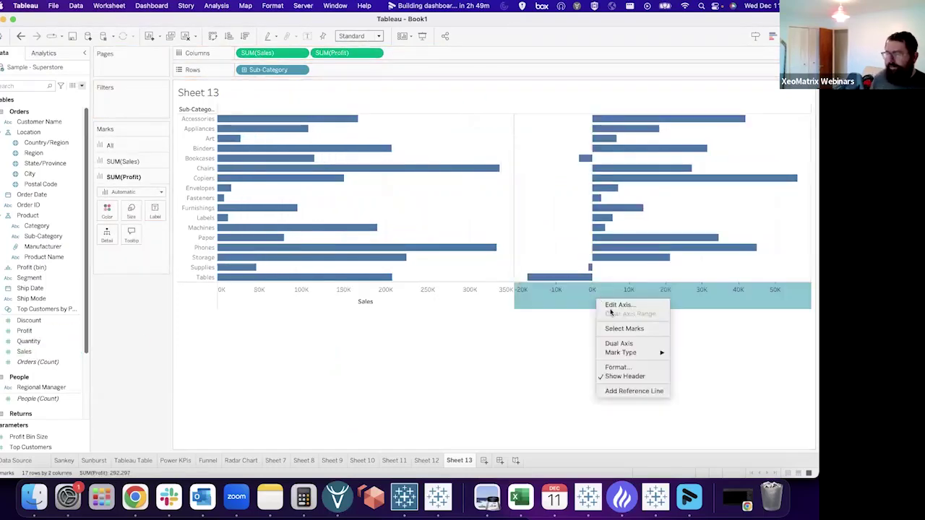
{"action": "left_click", "coordinate": [633, 345]}
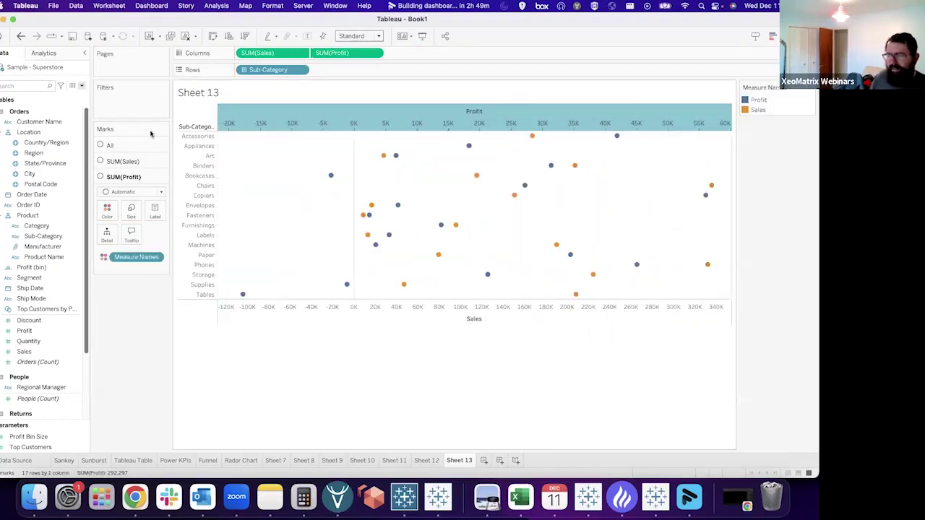
{"action": "left_click", "coordinate": [124, 163]}
{"action": "left_click", "coordinate": [130, 177]}
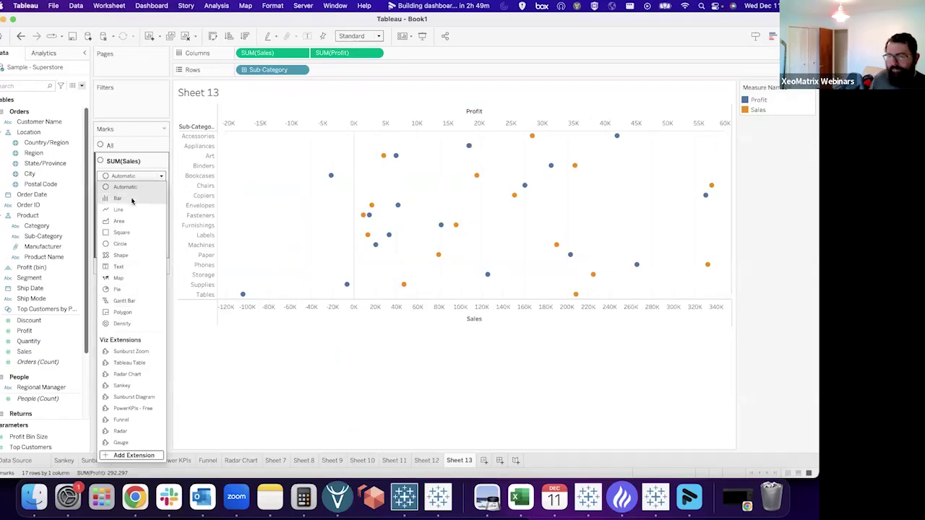
{"action": "left_click", "coordinate": [119, 198]}
{"action": "left_click", "coordinate": [123, 214]}
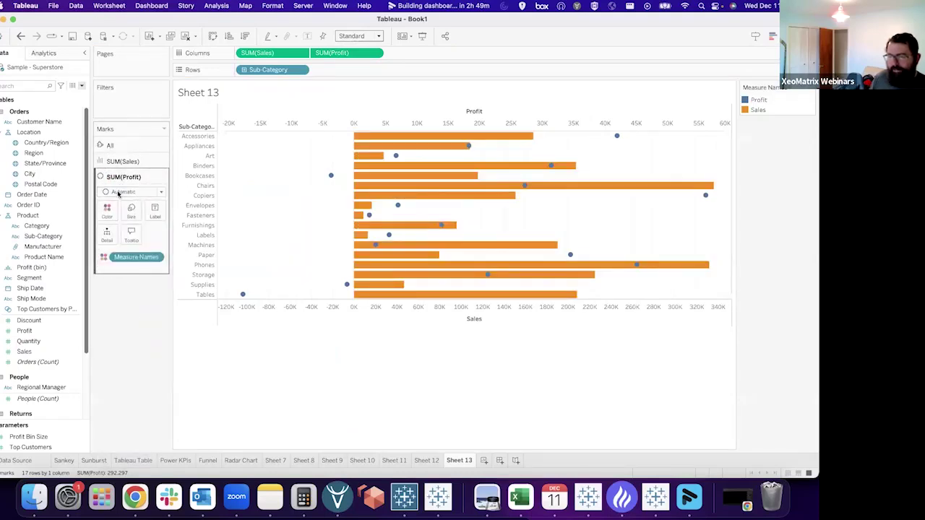
Set the Profit marks to Gantt Bar
{"action": "left_click", "coordinate": [126, 191]}
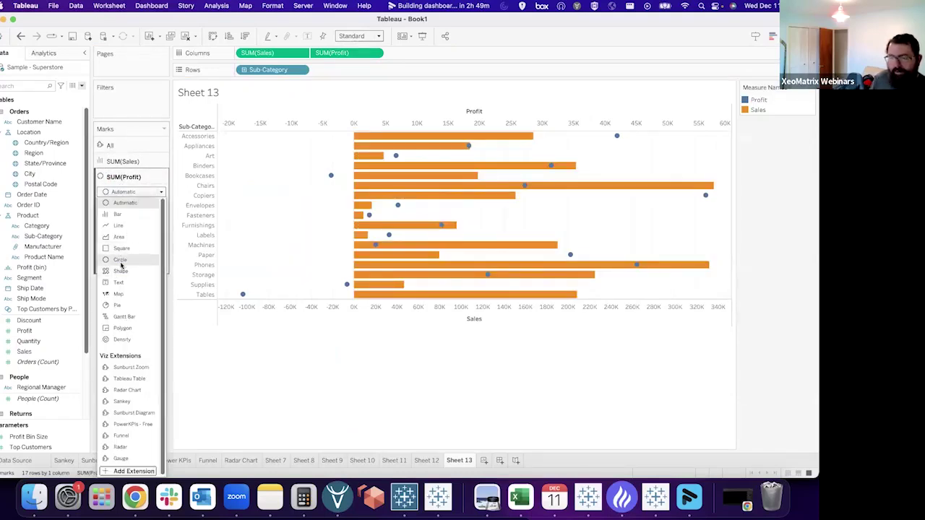
{"action": "left_click", "coordinate": [124, 317]}
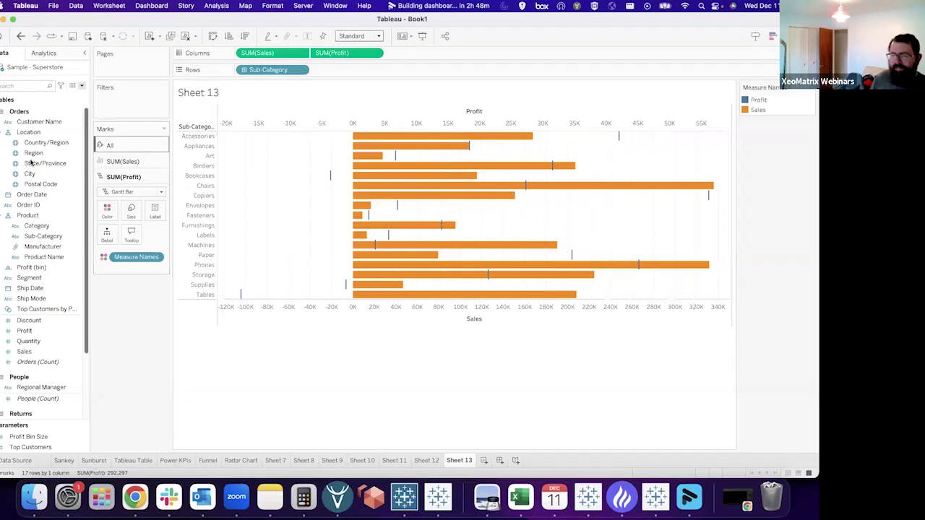
Replace Sub-Category with Region on rows, and swap rows and columns to make the bars vertical
{"action": "left_click_drag", "start_coordinate": [29, 154], "coordinate": [266, 74]}
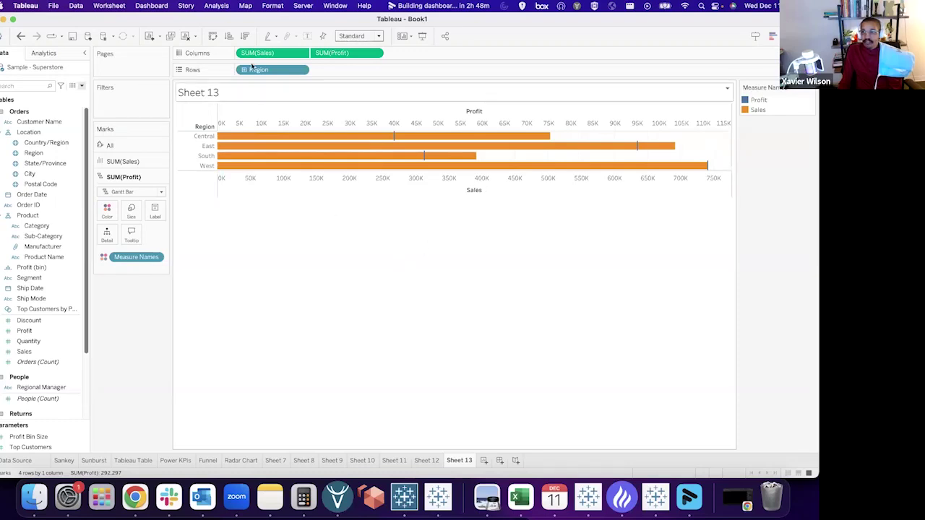
{"action": "left_click", "coordinate": [213, 36]}
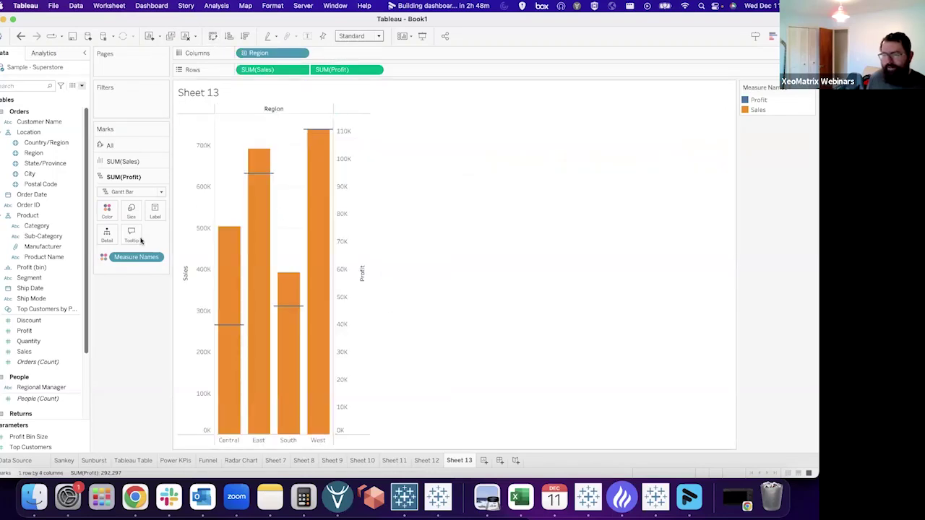
Set the Profit marks to Bar and place Sales after Profit on rows so the Sales bars sit in front
{"action": "left_click", "coordinate": [131, 191]}
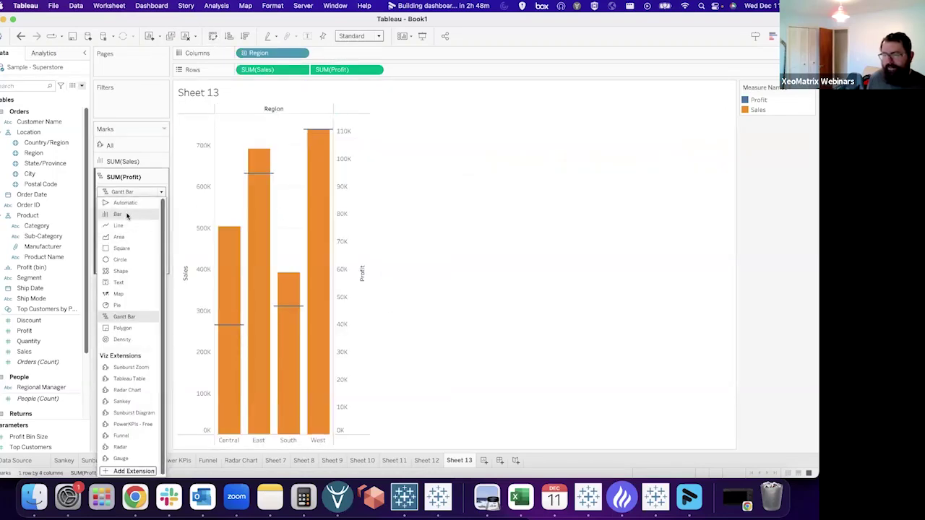
{"action": "left_click", "coordinate": [118, 215]}
{"action": "left_click_drag", "start_coordinate": [265, 72], "coordinate": [430, 75]}
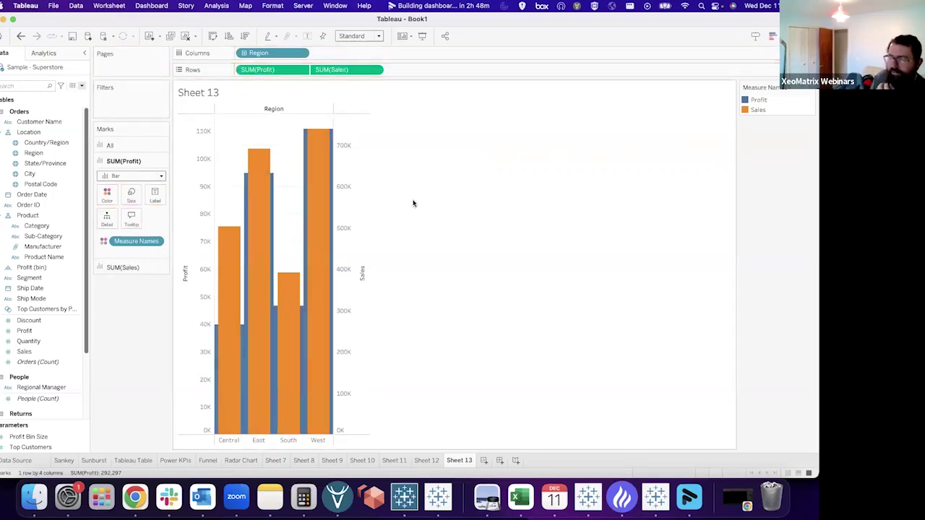
{"action": "mouse_move", "coordinate": [323, 187]}
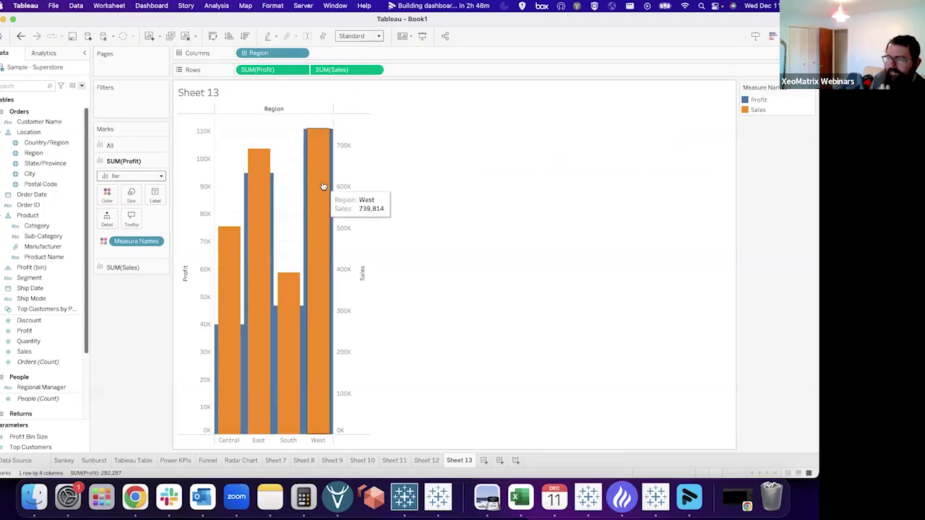
{"action": "mouse_move", "coordinate": [261, 205]}
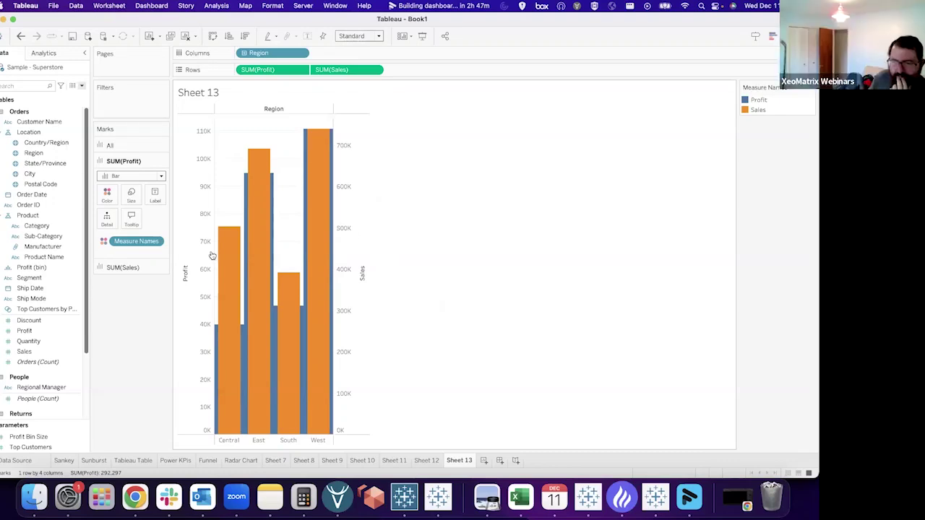
Reduce the opacity of the Profit bars to 50%
{"action": "left_click", "coordinate": [108, 196]}
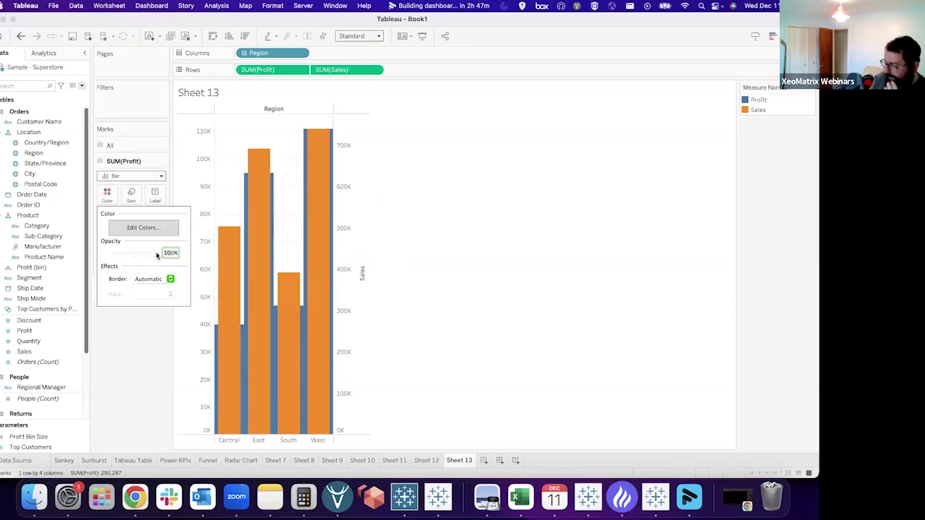
{"action": "type", "text": "70"}
{"action": "key", "text": "Return"}
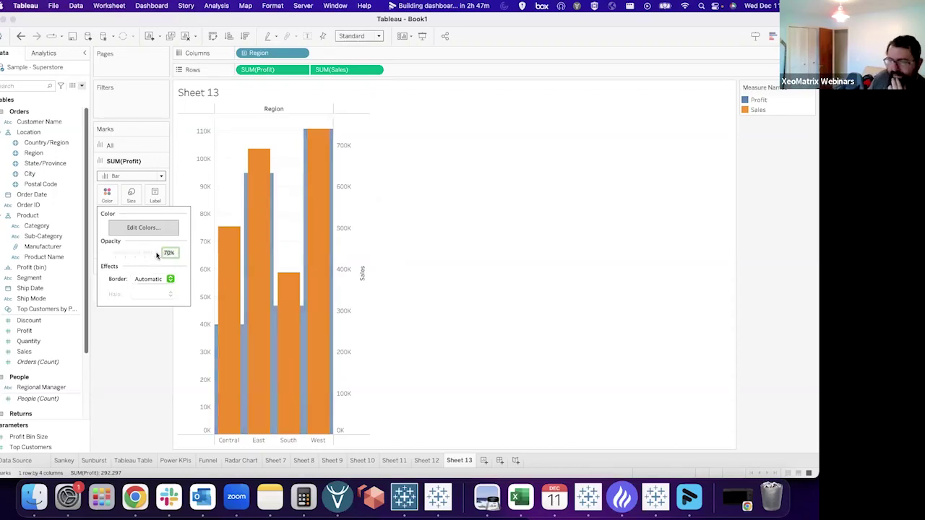
{"action": "type", "text": "50"}
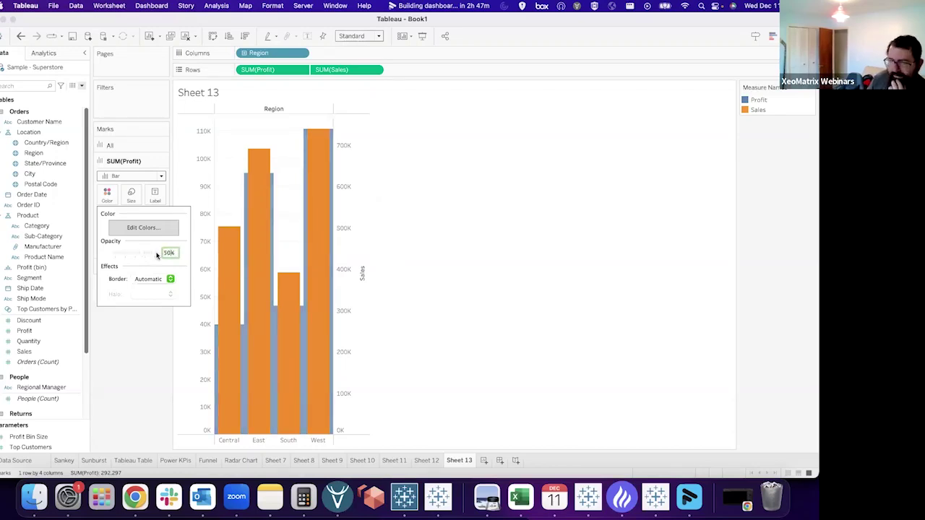
{"action": "key", "text": "Return"}
{"action": "left_click", "coordinate": [407, 256]}
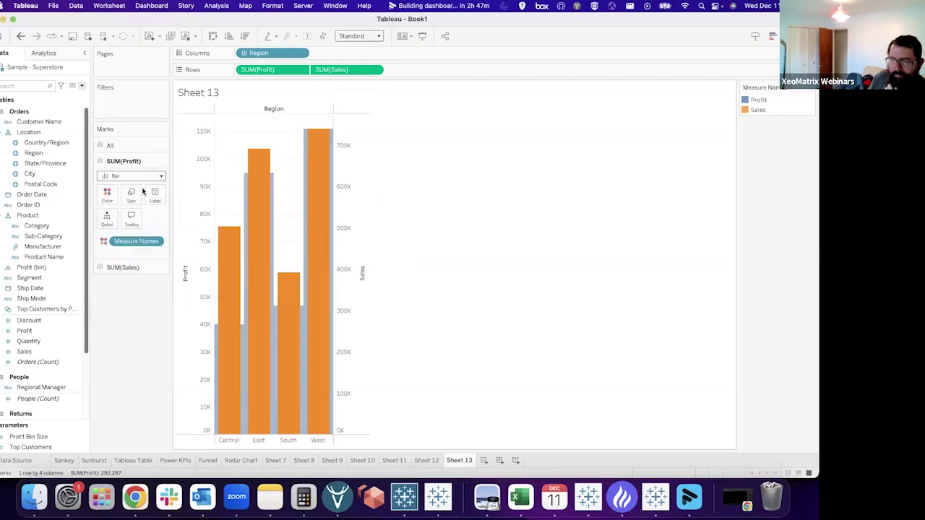
Make the Profit bars slightly narrower and open the mark settings shared by all measures
{"action": "left_click", "coordinate": [131, 193]}
{"action": "left_click", "coordinate": [202, 221]}
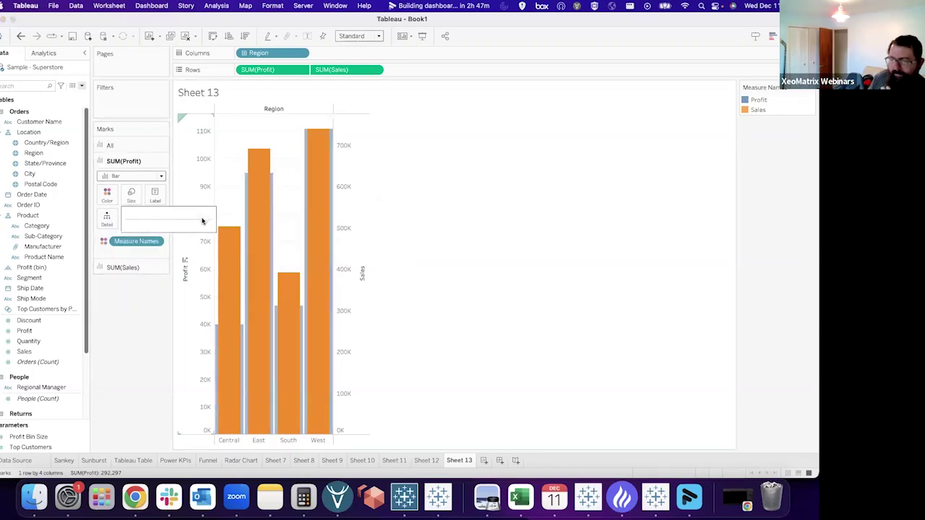
{"action": "left_click", "coordinate": [112, 146]}
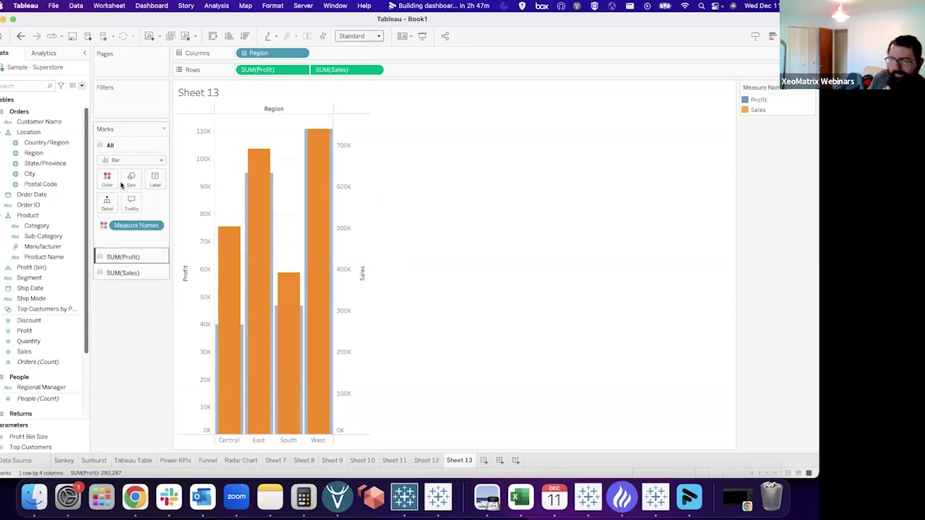